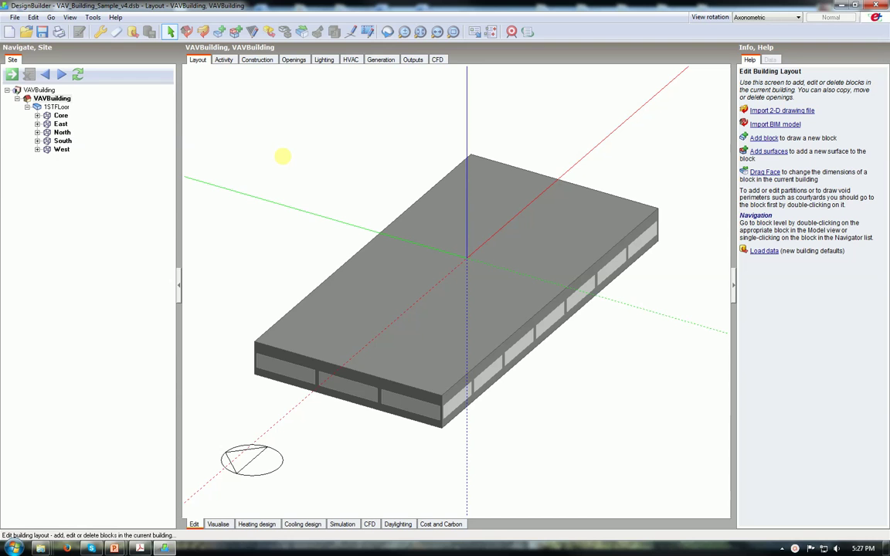
# Step: Inspect the first floor's zones and the whole building from several view angles
pyautogui.scroll(3, 283, 157)
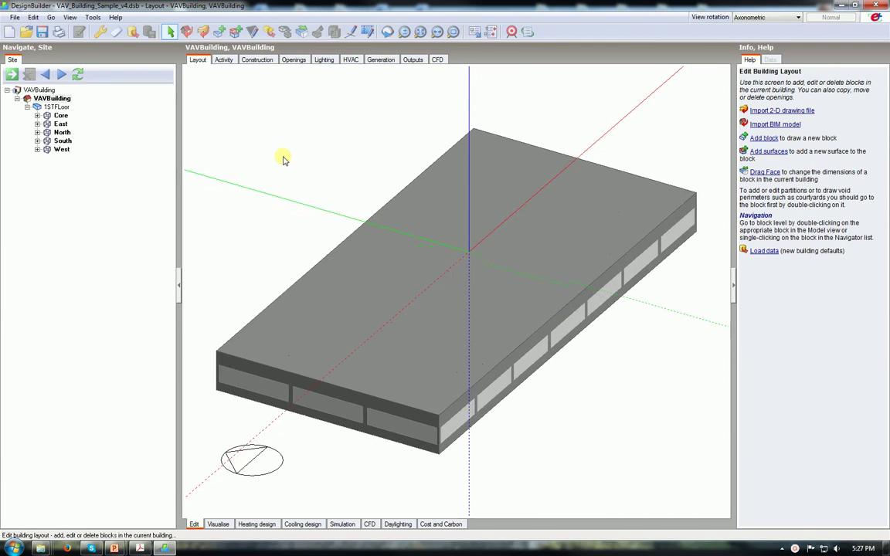
pyautogui.click(56, 107)
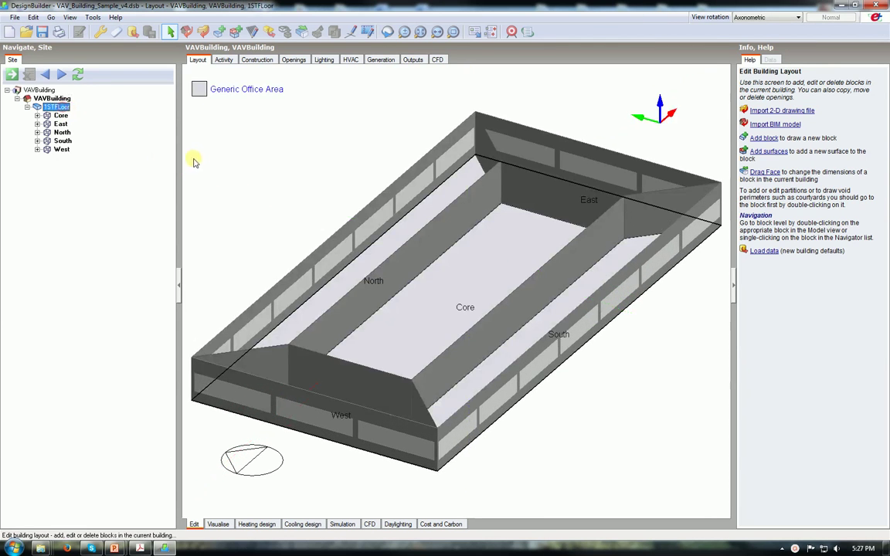
pyautogui.middleClick(293, 163)
pyautogui.press('Escape')
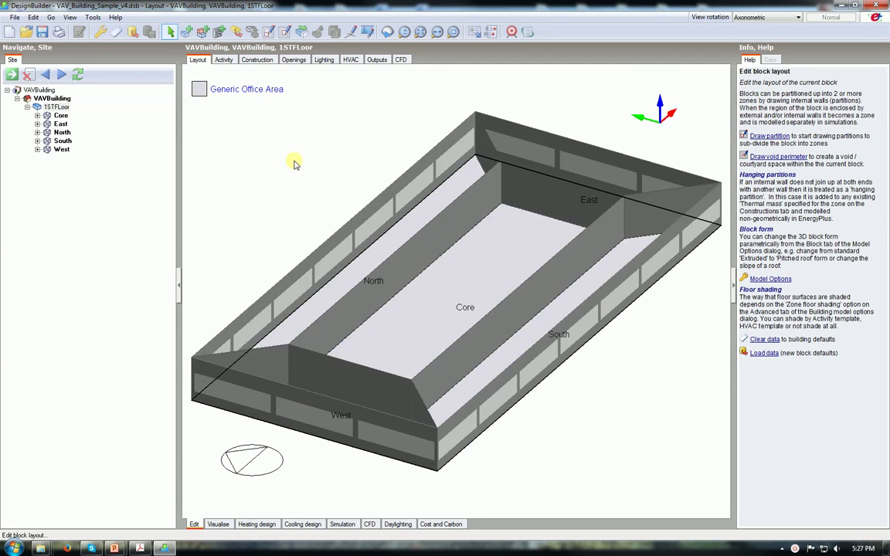
pyautogui.moveTo(294, 164); pyautogui.dragTo(302, 232)
pyautogui.scroll(-1, 302, 232)
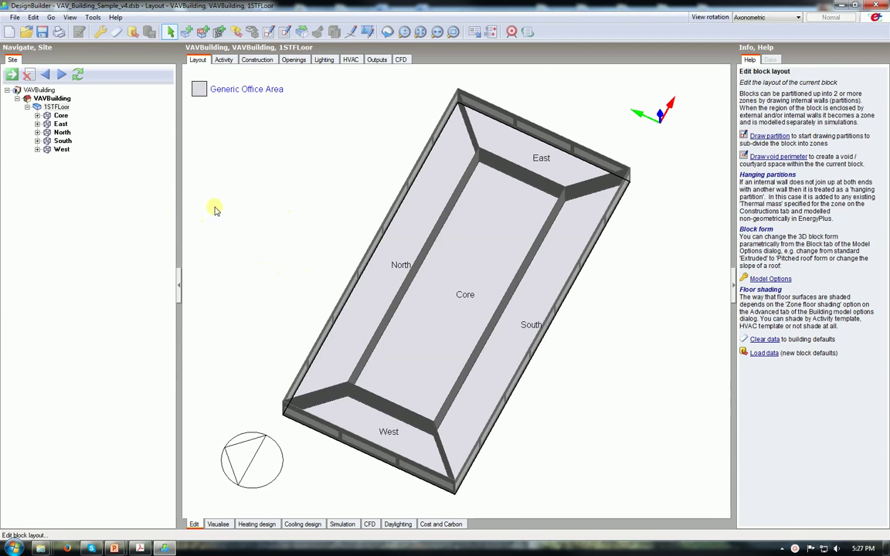
pyautogui.click(61, 100)
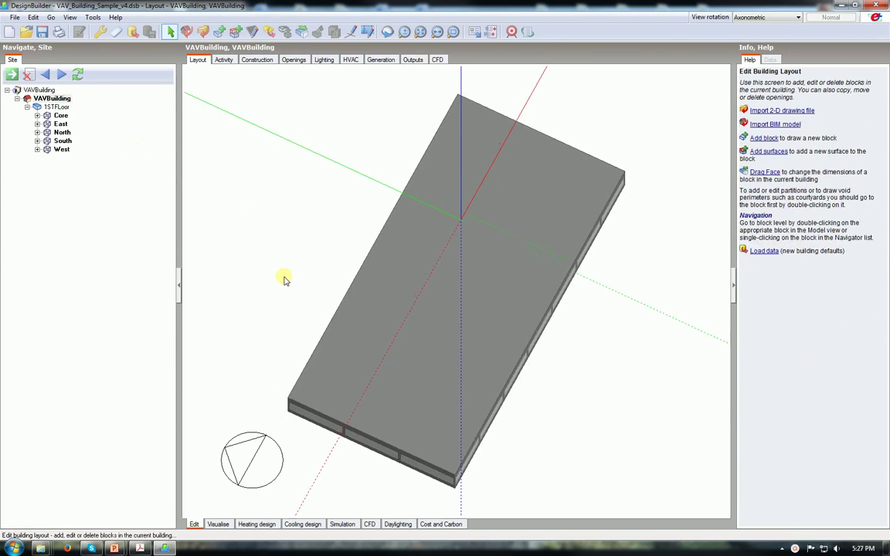
pyautogui.moveTo(284, 278); pyautogui.dragTo(245, 210)
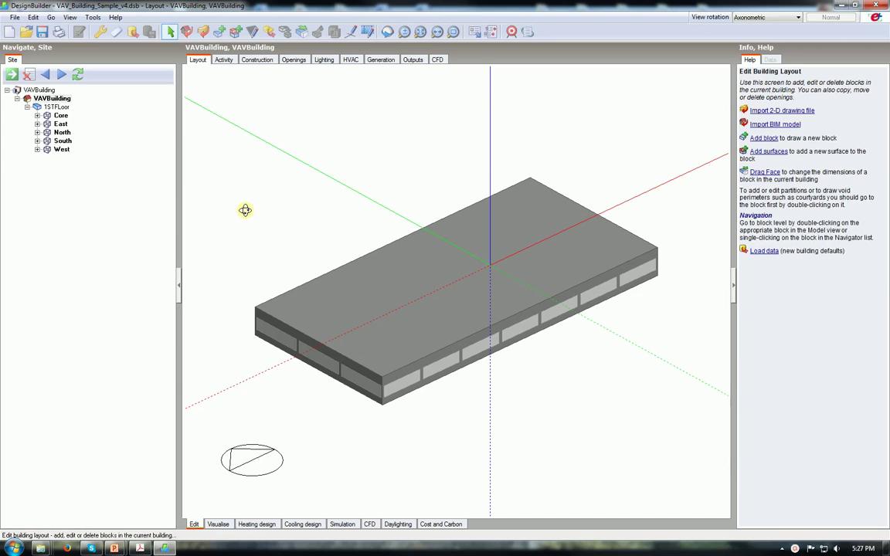
# Step: In Model Options, set HVAC to Detailed with 2-Detailed HVAC Data
pyautogui.click(101, 34)
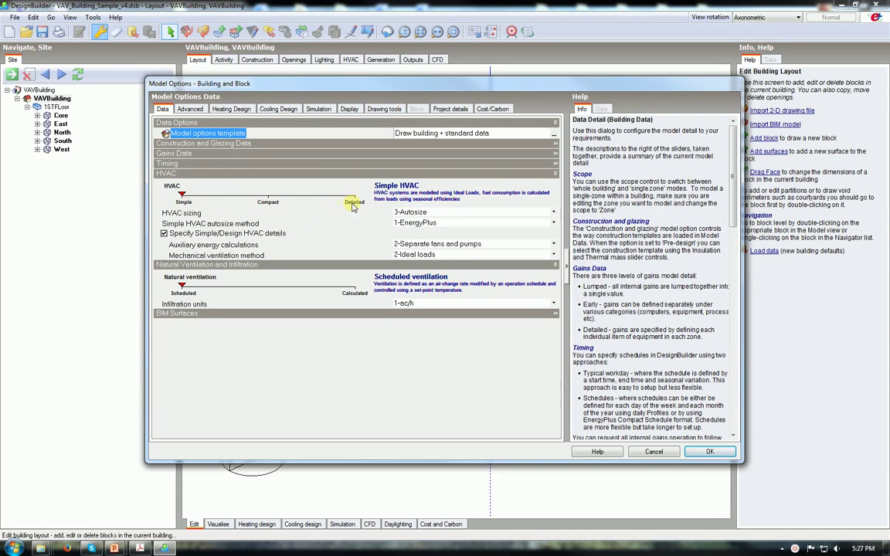
pyautogui.moveTo(182, 195); pyautogui.dragTo(385, 200)
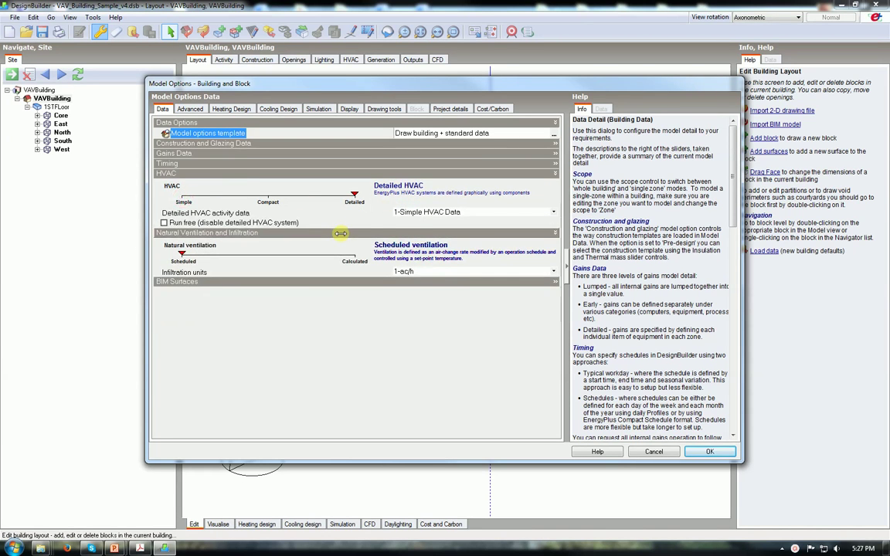
pyautogui.click(419, 214)
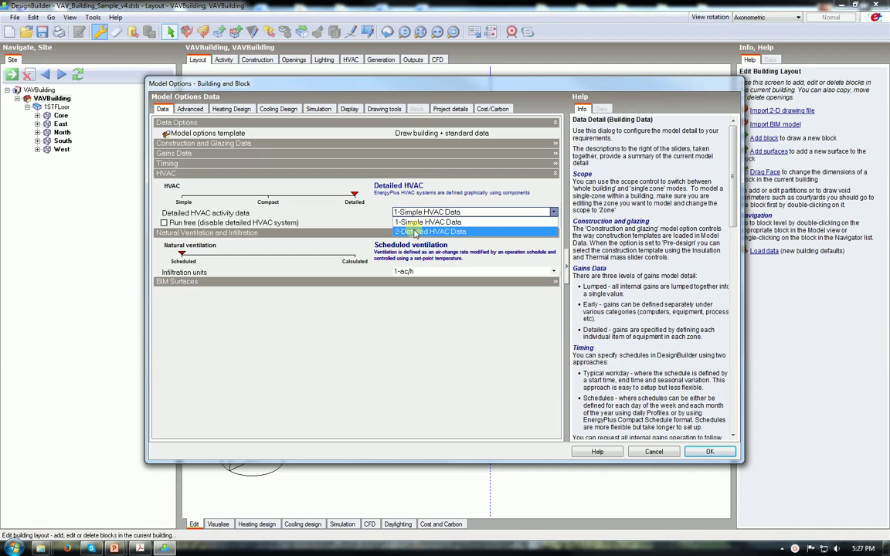
pyautogui.click(416, 233)
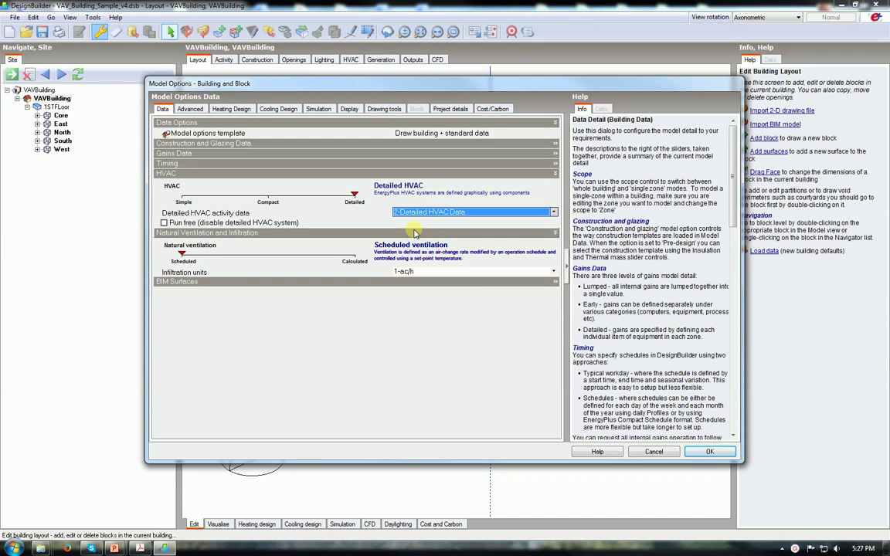
pyautogui.click(695, 452)
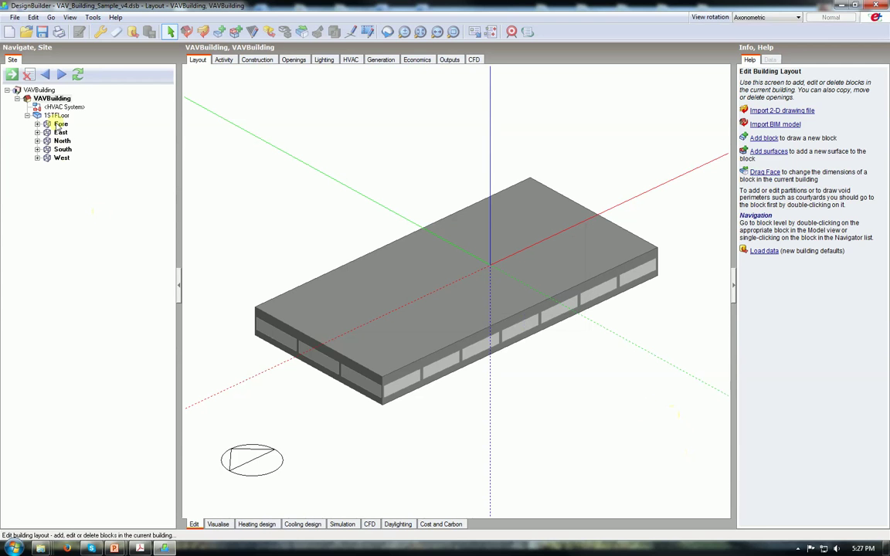
# Step: Go to the HVAC System level and open the Detailed HVAC Template list
pyautogui.click(63, 107)
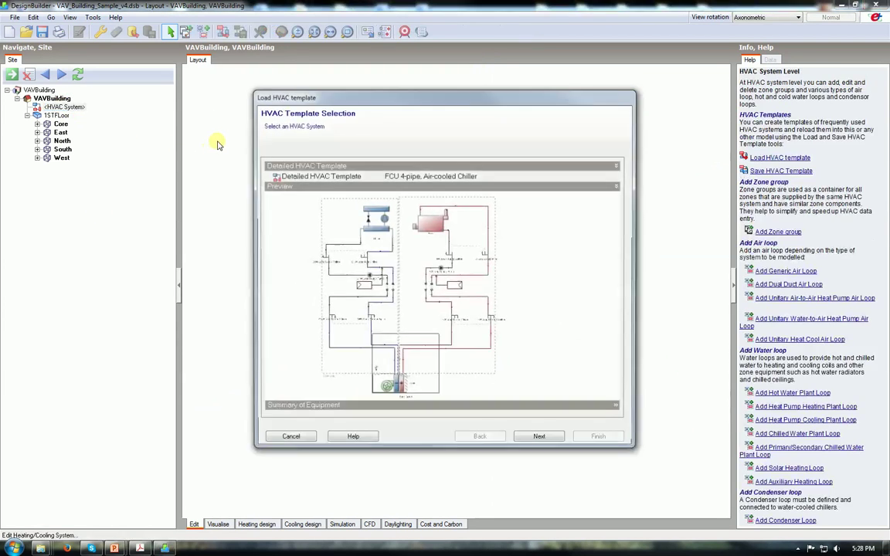
pyautogui.click(618, 180)
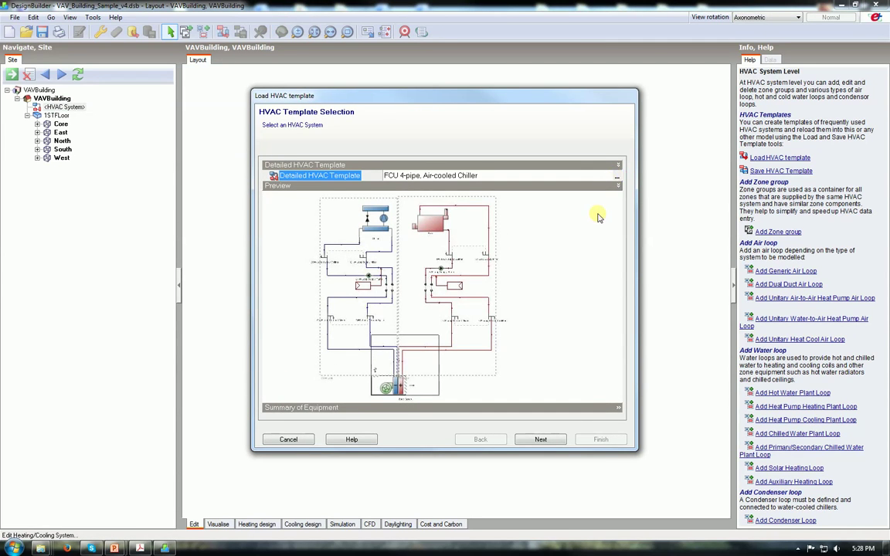
pyautogui.click(618, 180)
# Step: Browse the Heating and Cooling Systems and ASHRAE 90.1 Appendix G folders, then cancel without loading
pyautogui.scroll(3, 247, 248)
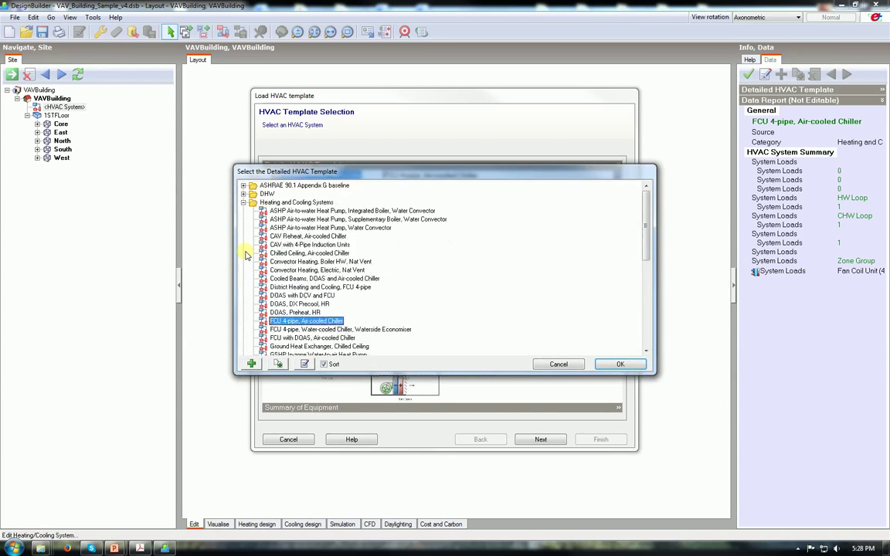
pyautogui.click(243, 203)
pyautogui.click(244, 186)
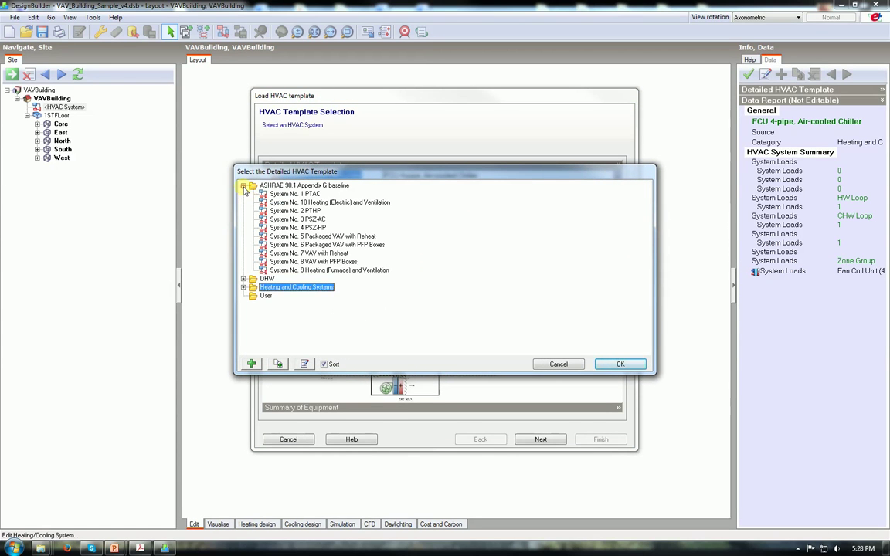
pyautogui.click(243, 186)
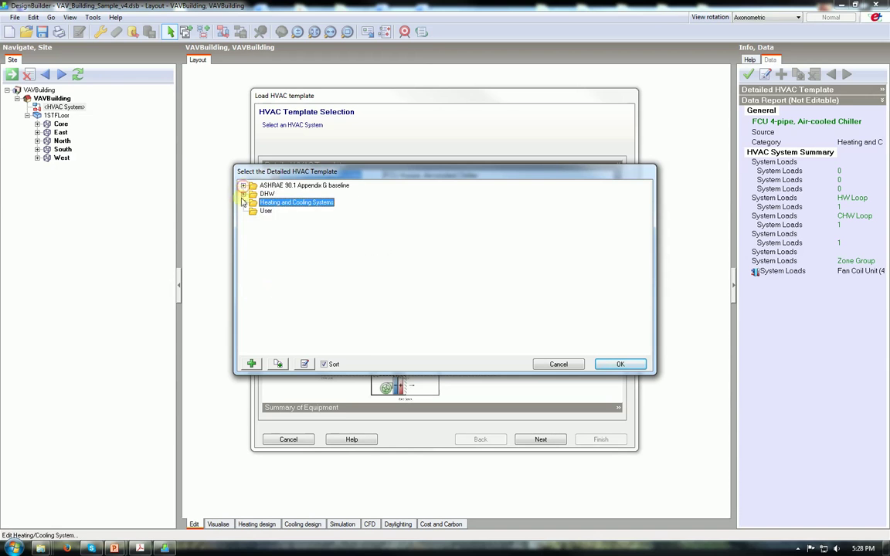
pyautogui.click(244, 202)
pyautogui.scroll(-4, 428, 285)
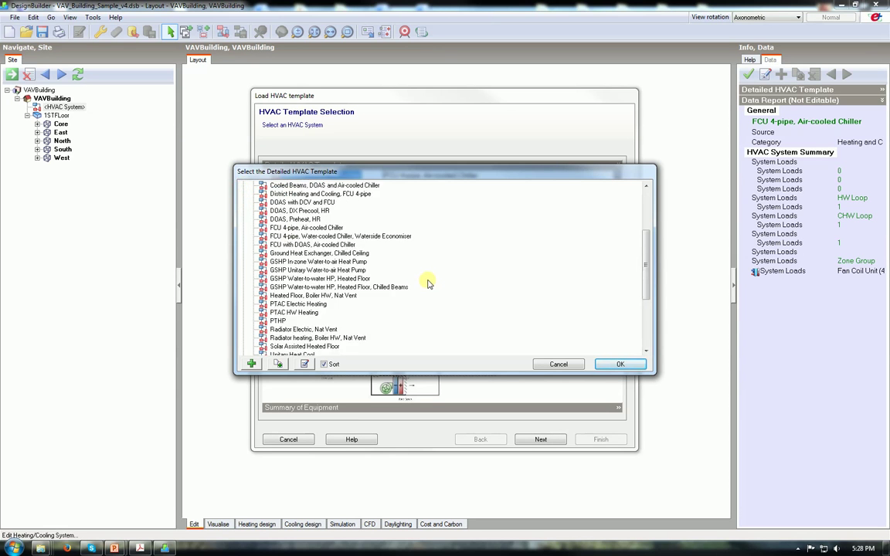
pyautogui.scroll(-4, 429, 284)
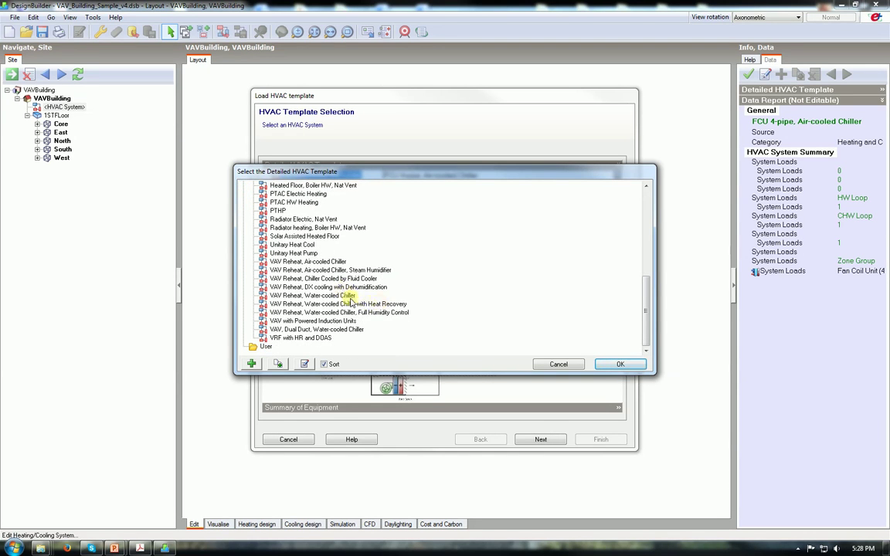
pyautogui.scroll(8, 417, 302)
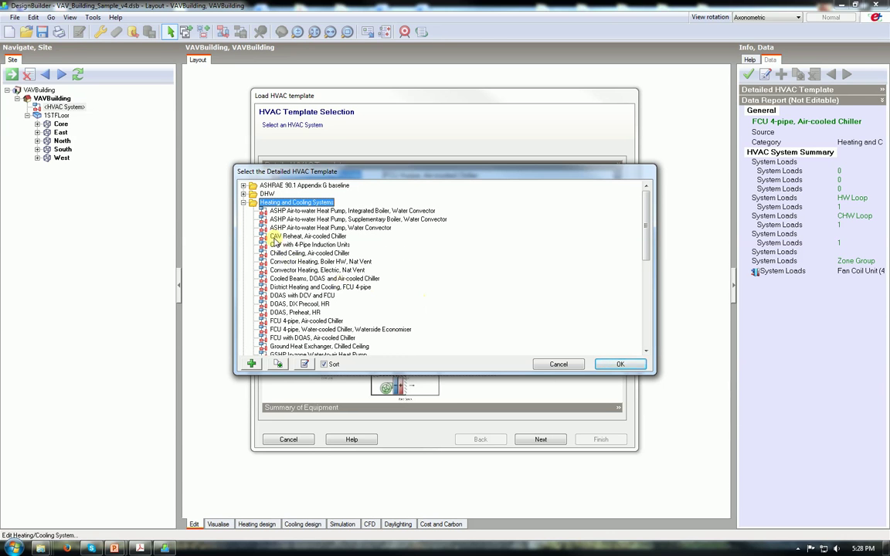
pyautogui.click(244, 203)
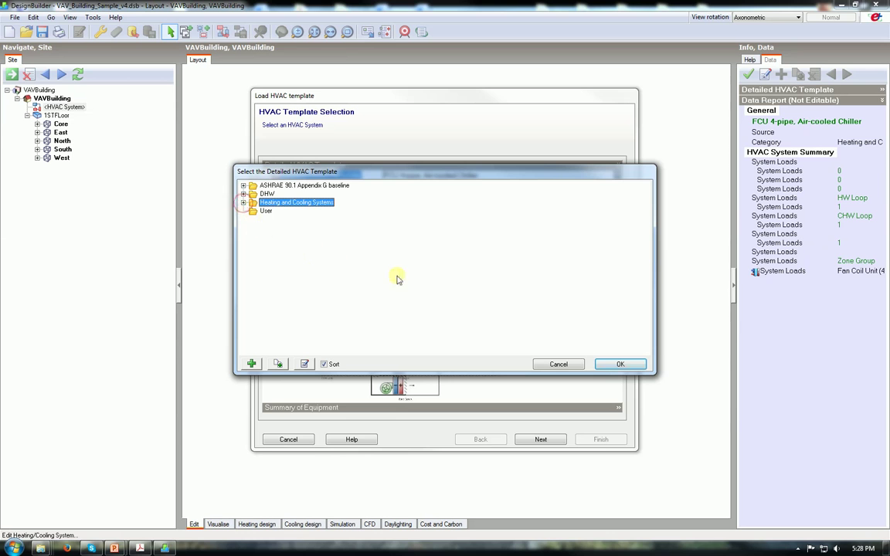
pyautogui.click(556, 364)
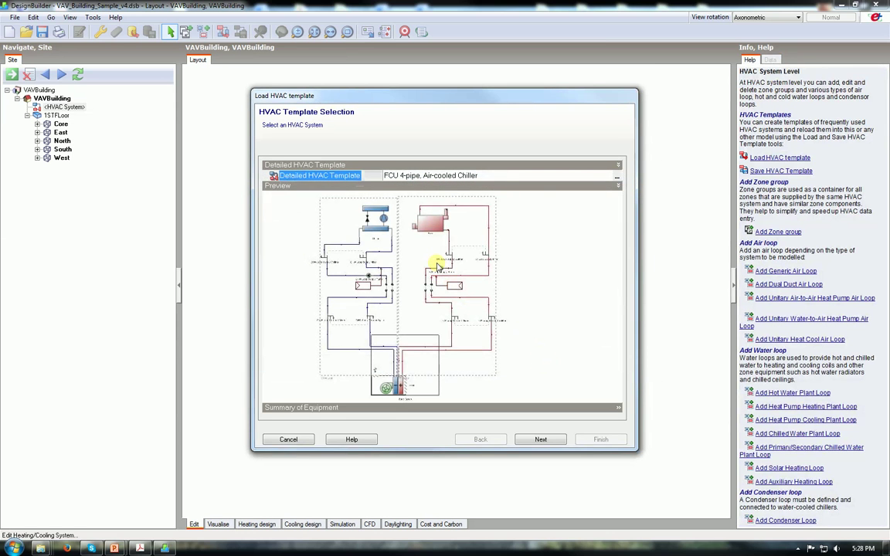
pyautogui.click(288, 440)
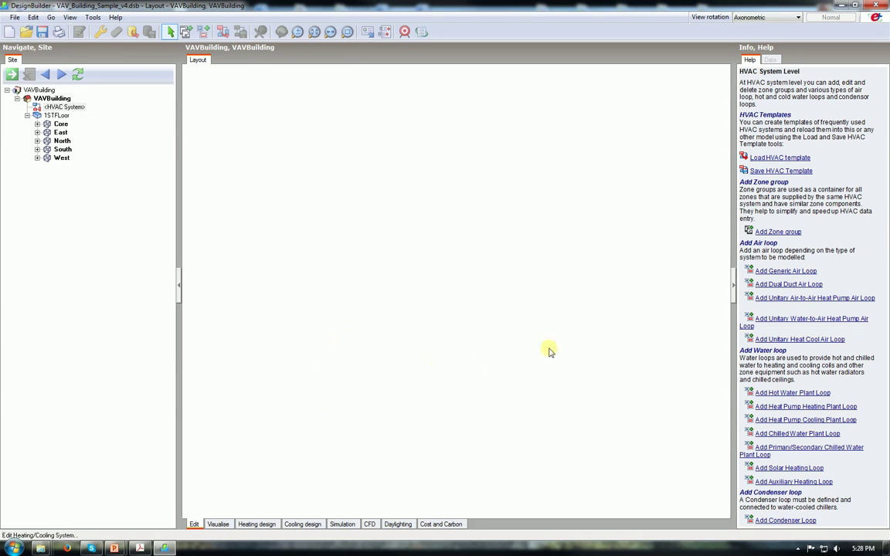
# Step: Place a new zone group in the HVAC System layout
pyautogui.click(790, 234)
pyautogui.click(470, 290)
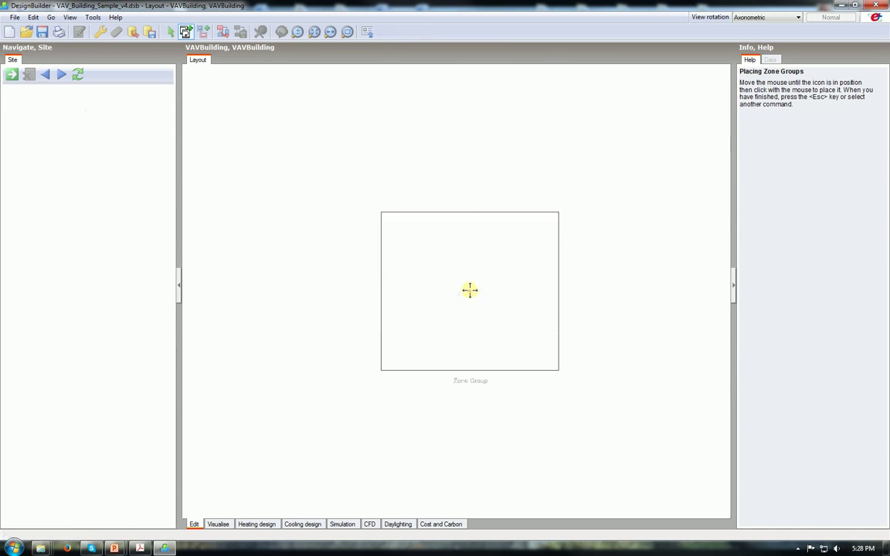
pyautogui.press('Escape')
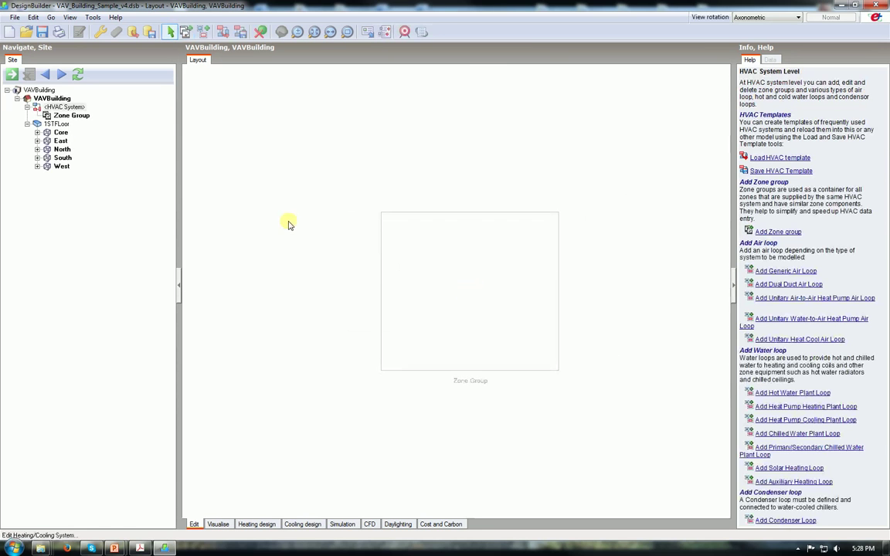
# Step: Title the group 'Perimeter Zones' and include the East, North, South and West zones
pyautogui.click(71, 116)
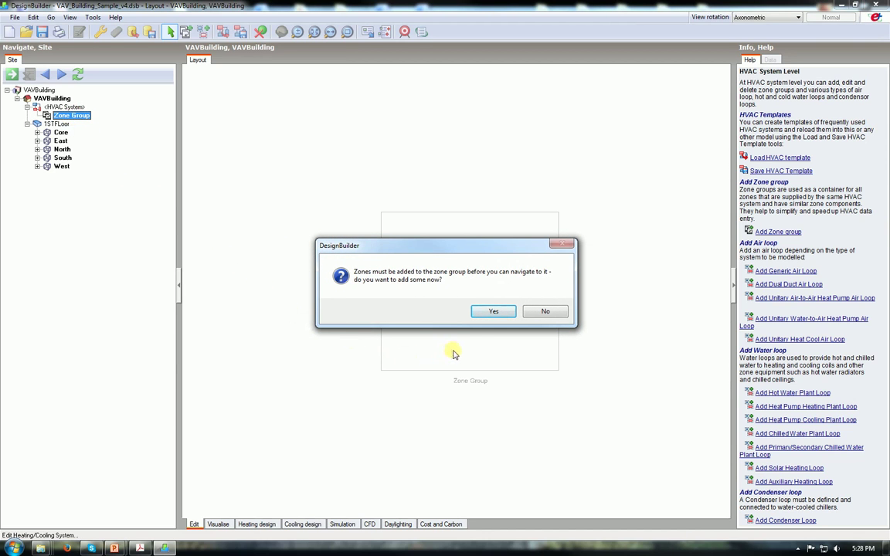
pyautogui.click(492, 312)
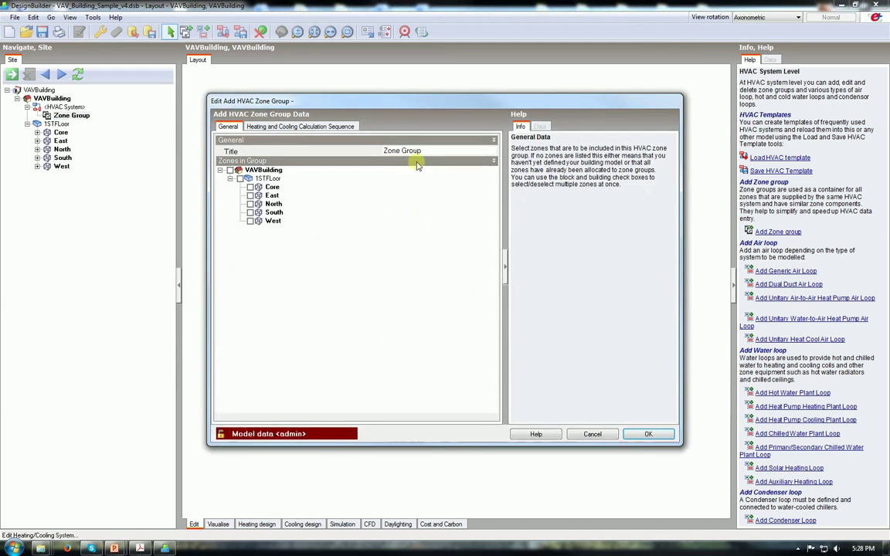
pyautogui.click(423, 150)
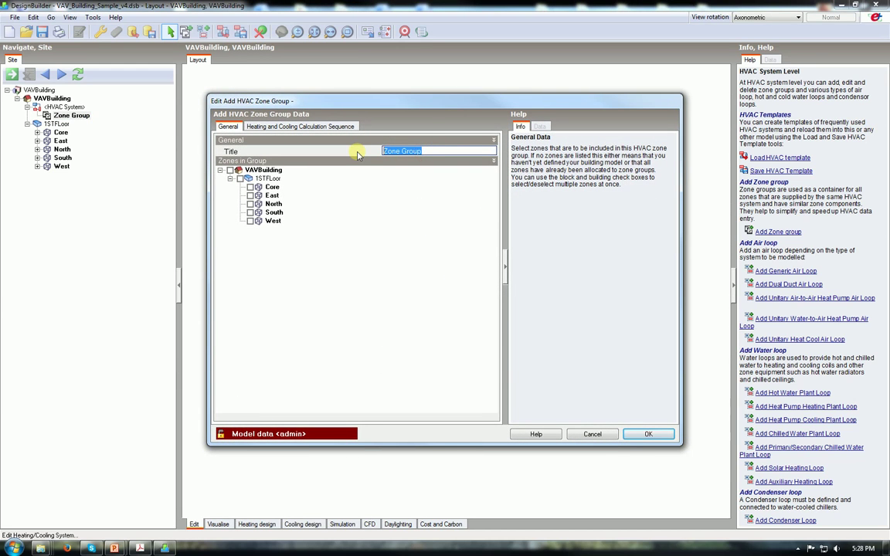
pyautogui.write('Perimeter Zones')
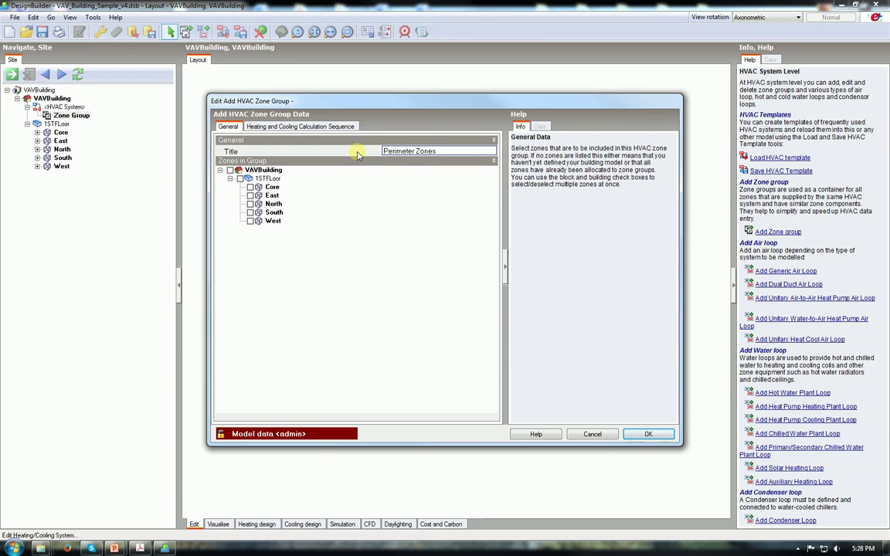
pyautogui.click(251, 196)
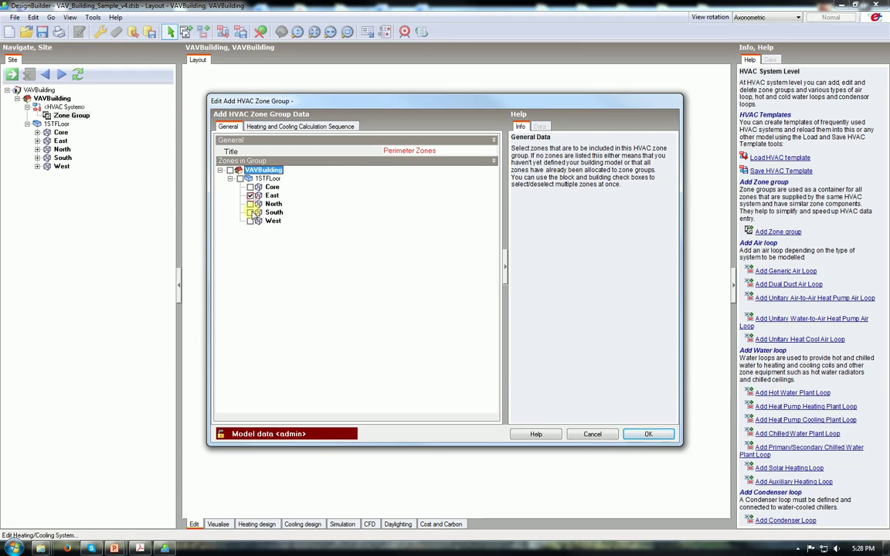
pyautogui.click(250, 204)
pyautogui.click(250, 213)
pyautogui.click(250, 221)
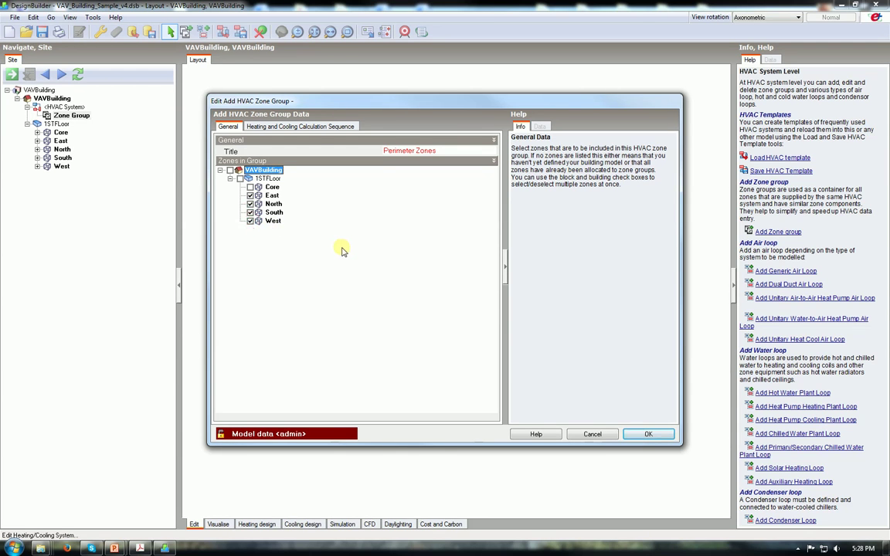
pyautogui.click(630, 437)
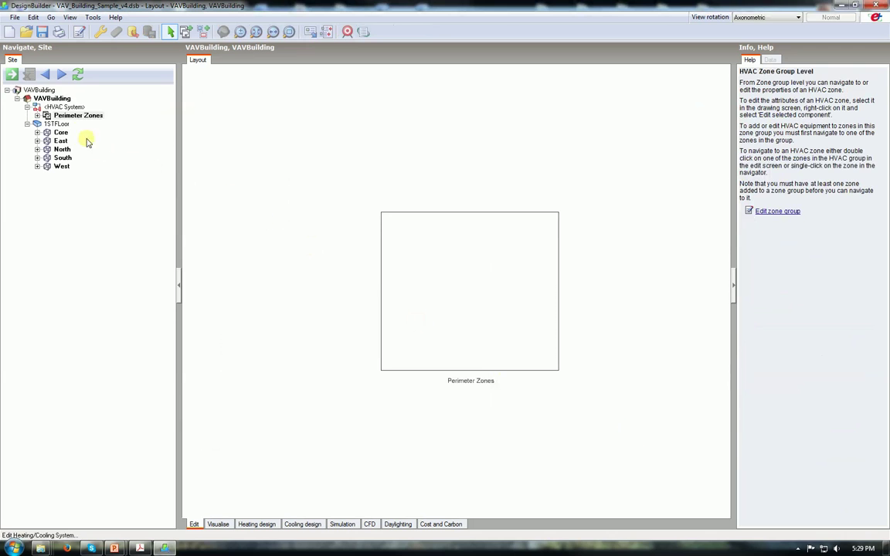
# Step: Review each of the four zones inside the Perimeter Zones group
pyautogui.click(37, 116)
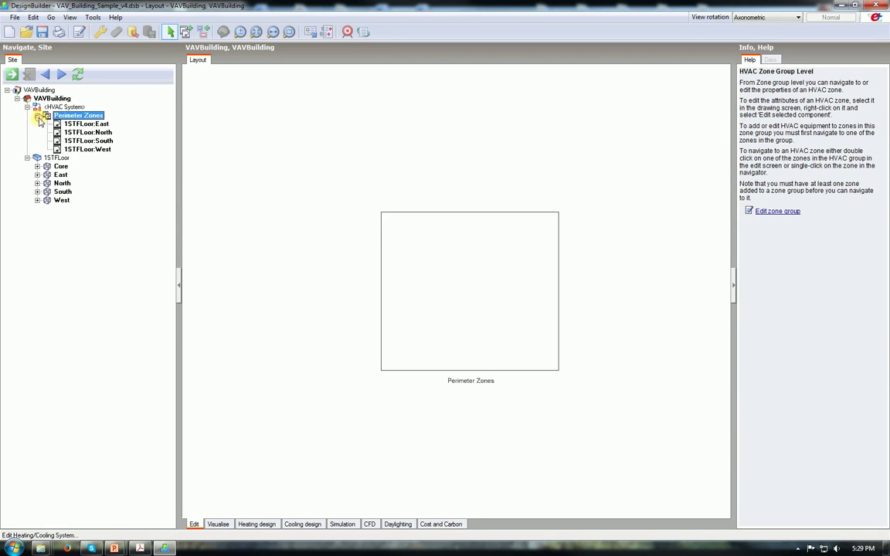
pyautogui.click(85, 124)
pyautogui.click(88, 133)
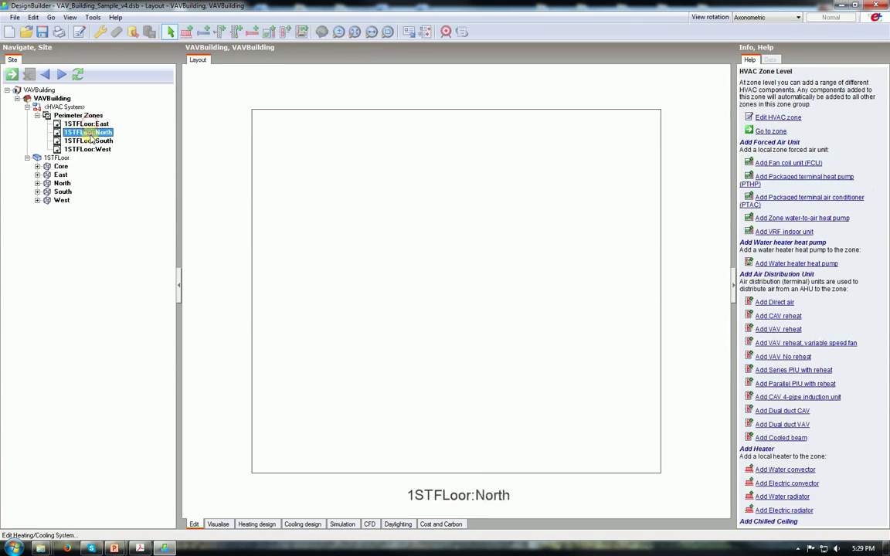
pyautogui.click(89, 141)
pyautogui.click(90, 149)
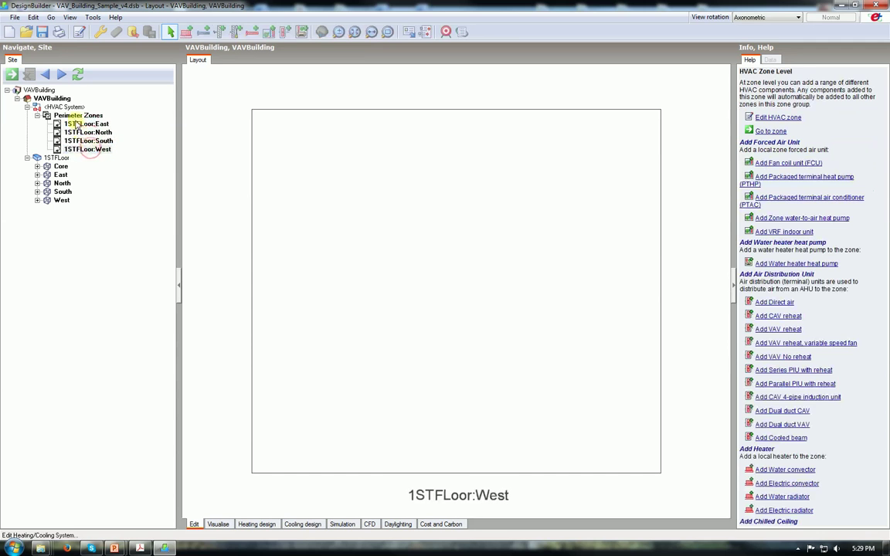
pyautogui.click(78, 115)
pyautogui.scroll(-1, 346, 199)
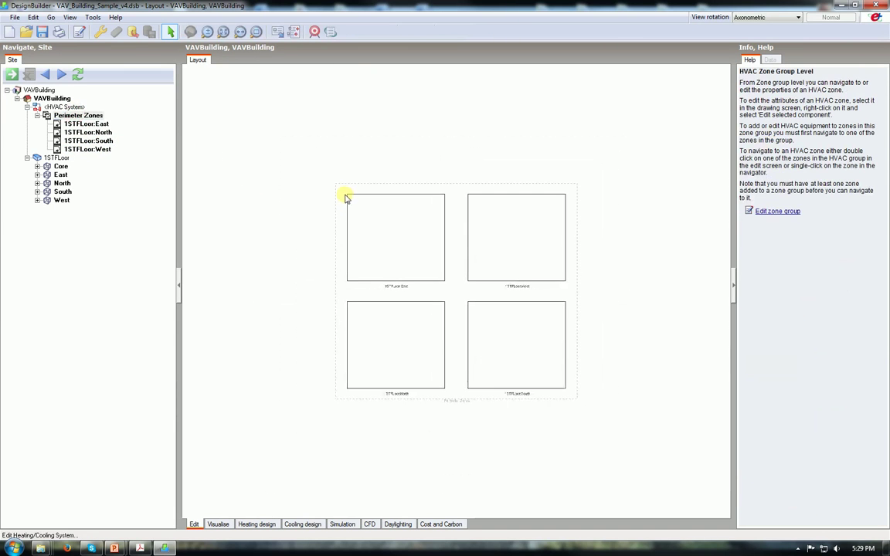
# Step: Add a VAV reheat terminal unit and a zone extract to the East zone
pyautogui.doubleClick(378, 218)
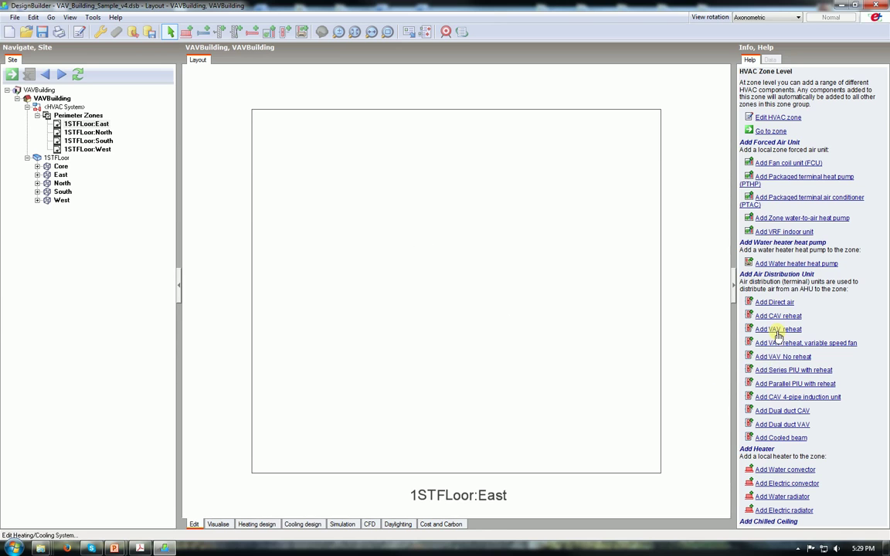
pyautogui.click(777, 331)
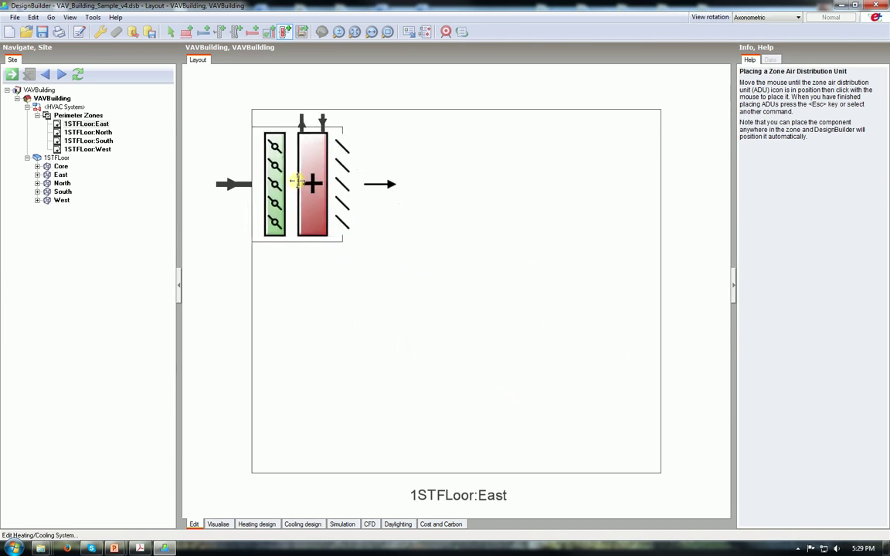
pyautogui.click(307, 172)
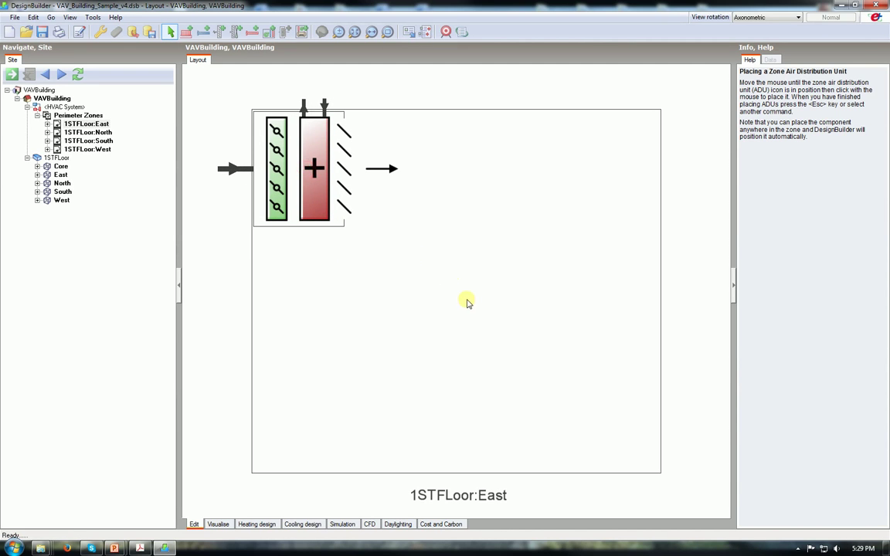
pyautogui.press('Escape')
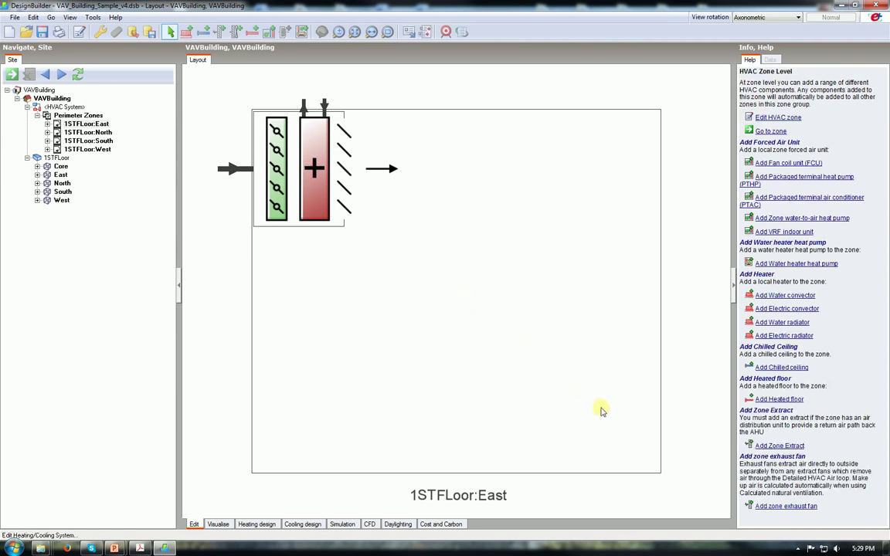
pyautogui.click(765, 447)
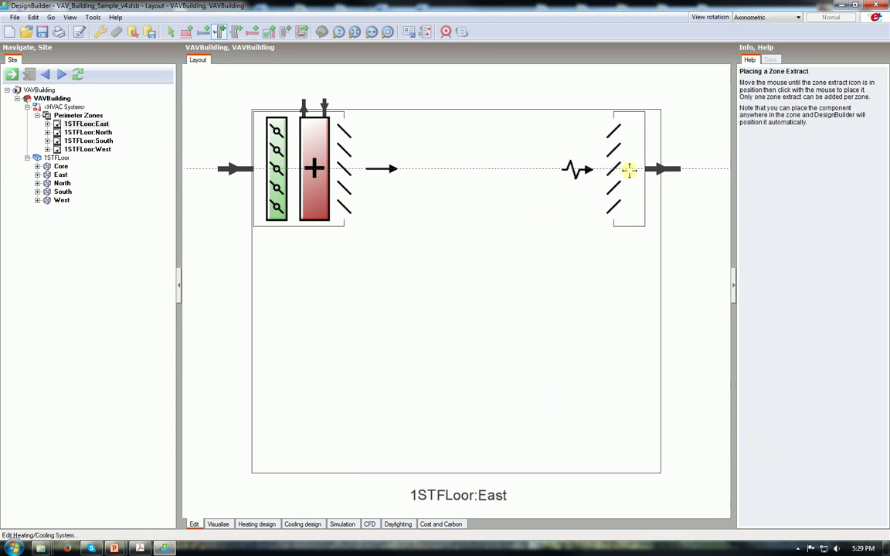
pyautogui.click(627, 170)
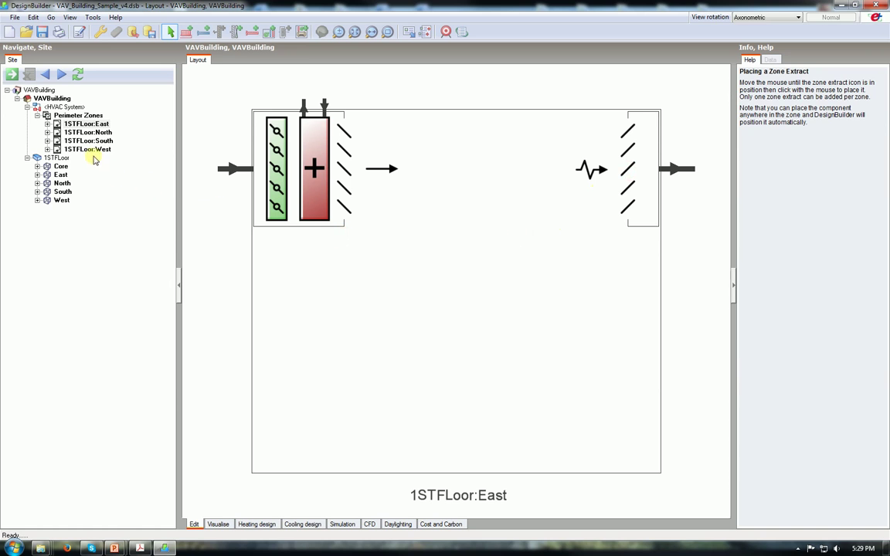
pyautogui.click(78, 115)
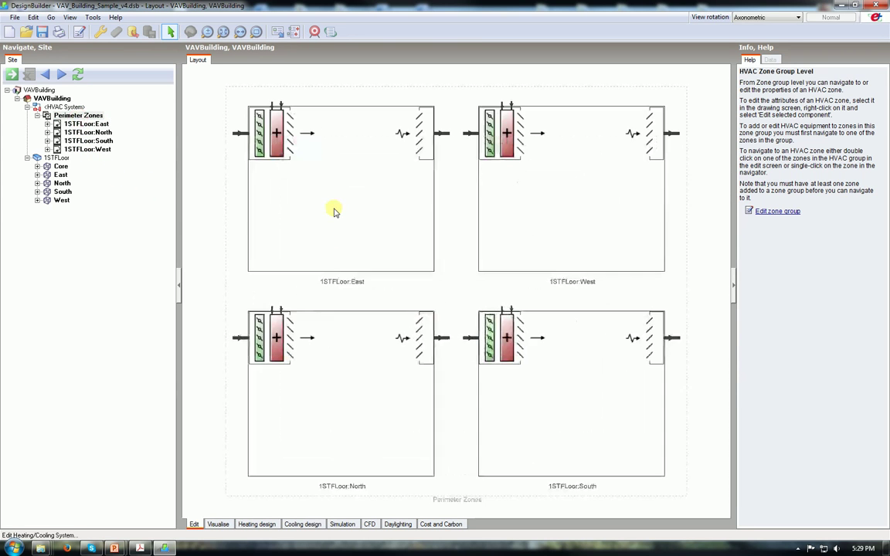
pyautogui.click(66, 106)
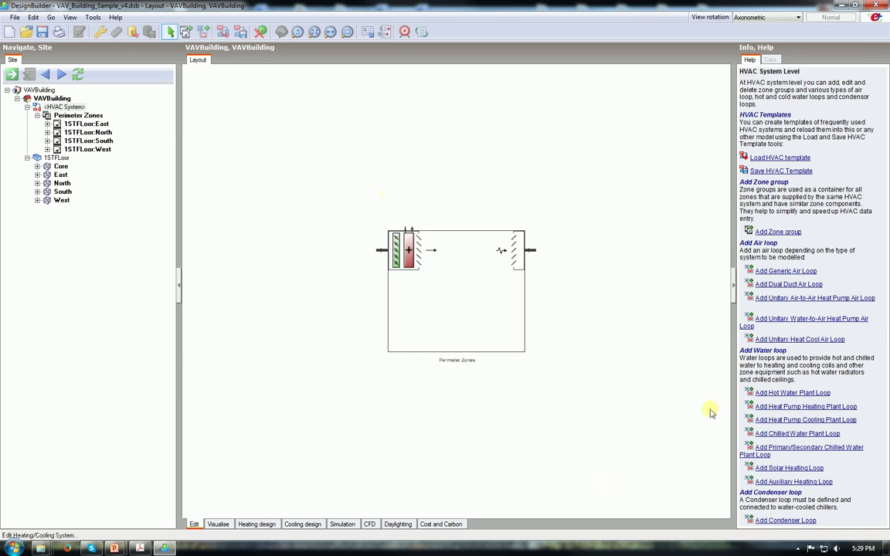
pyautogui.click(773, 272)
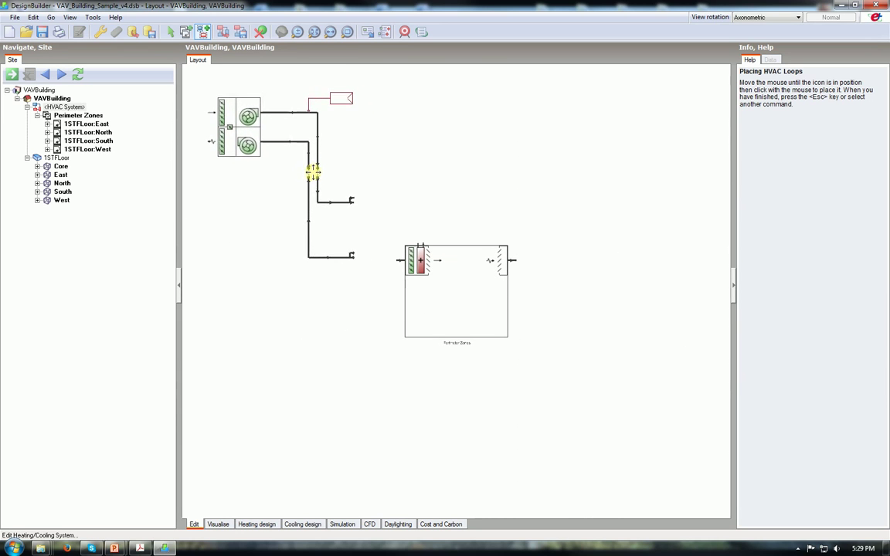
# Step: Place the generic Air Loop beside Perimeter Zones and centre its diagram in view
pyautogui.click(312, 172)
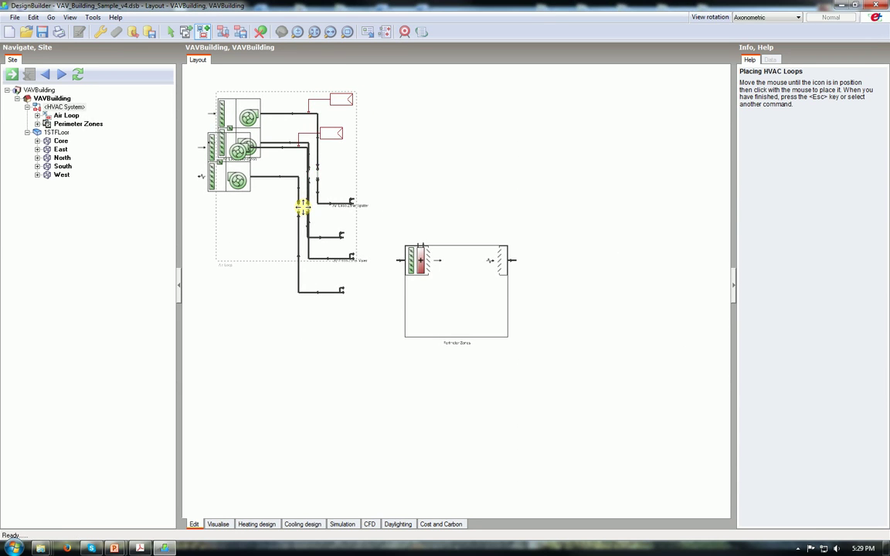
pyautogui.press('Escape')
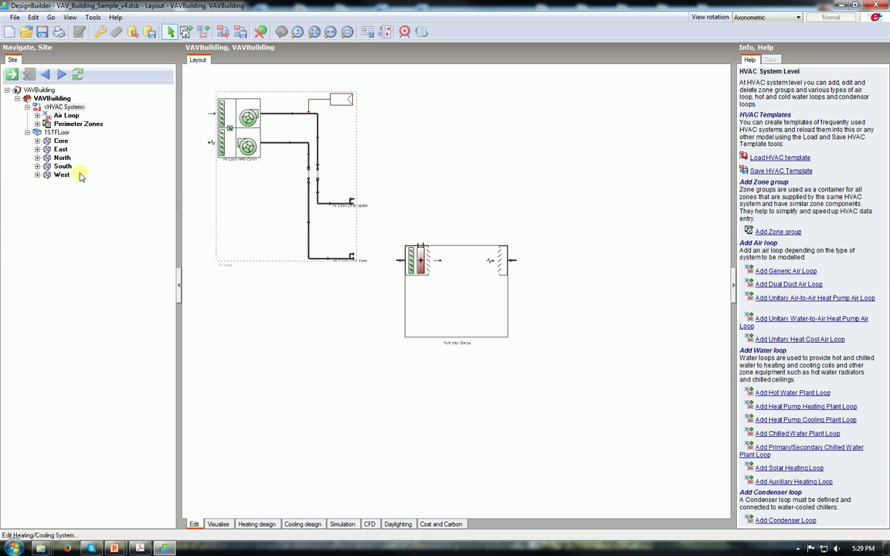
pyautogui.click(36, 116)
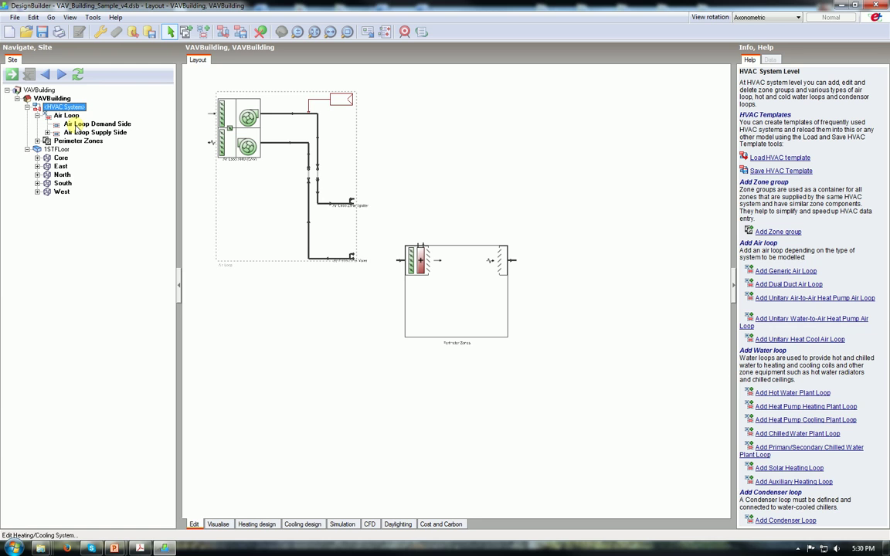
pyautogui.click(330, 31)
pyautogui.moveTo(410, 126); pyautogui.dragTo(558, 185)
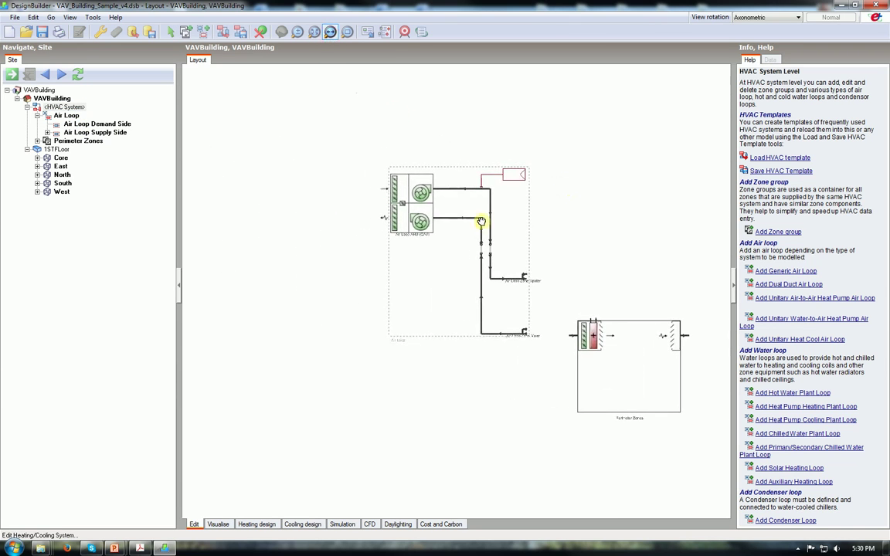
pyautogui.scroll(2, 407, 218)
pyautogui.scroll(3, 390, 220)
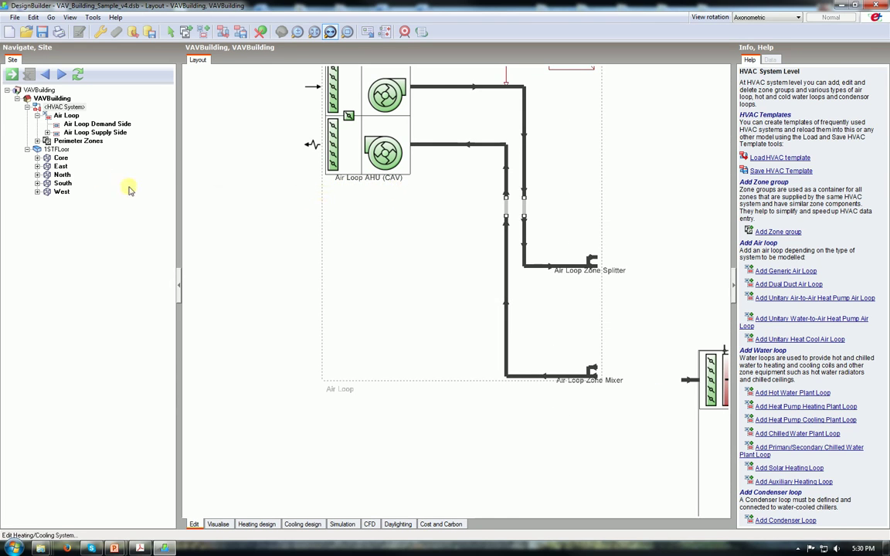
# Step: Set the Air Loop AHU fan type to 2-Variable volume
pyautogui.click(47, 133)
pyautogui.click(98, 141)
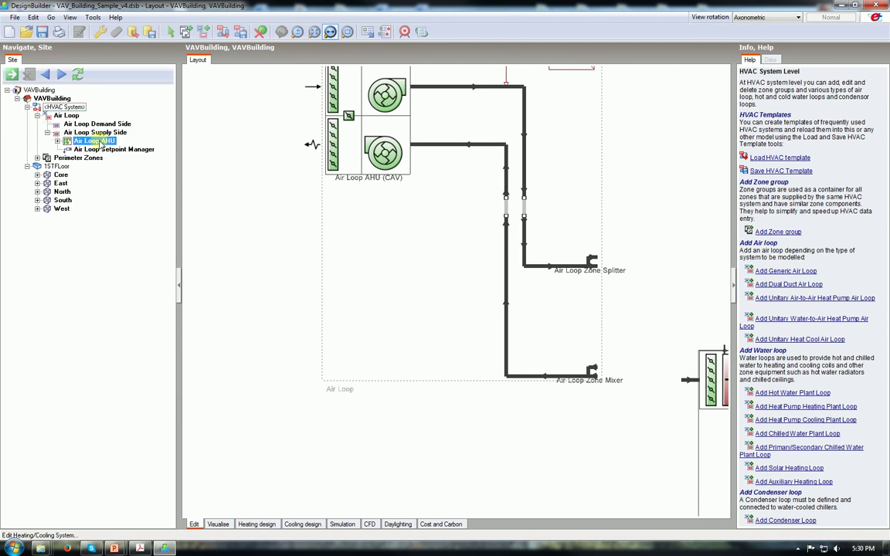
pyautogui.rightClick(97, 143)
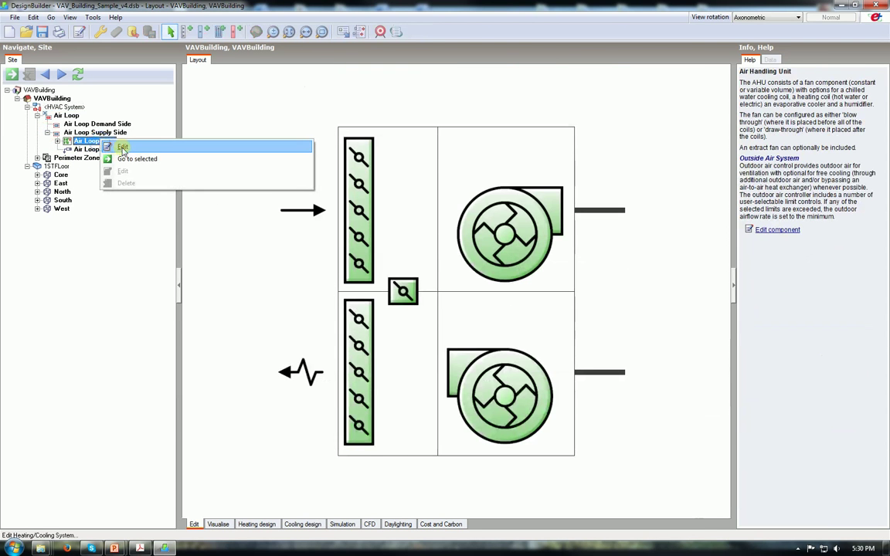
pyautogui.click(123, 147)
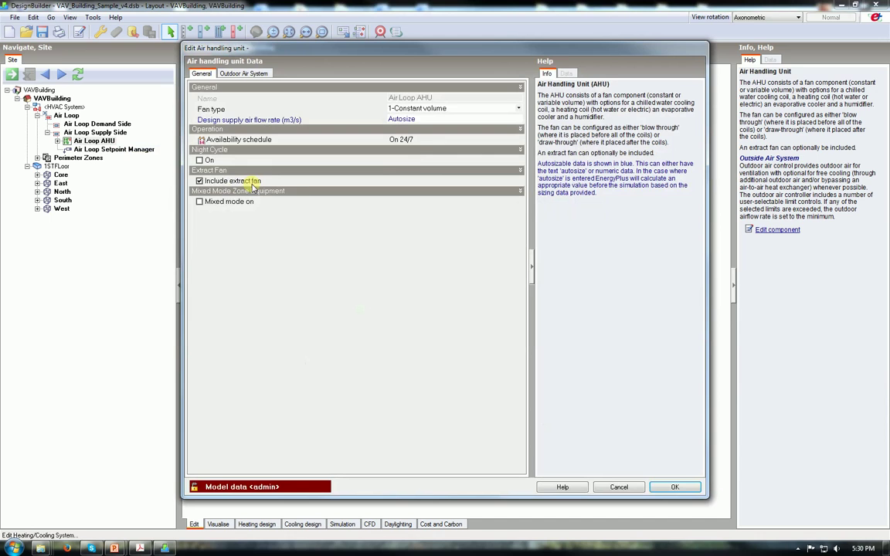
pyautogui.click(451, 111)
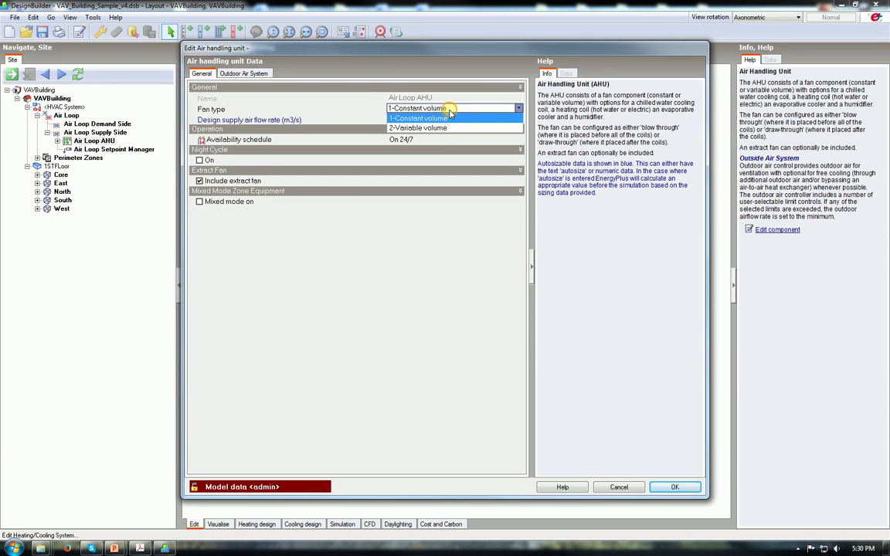
pyautogui.click(445, 129)
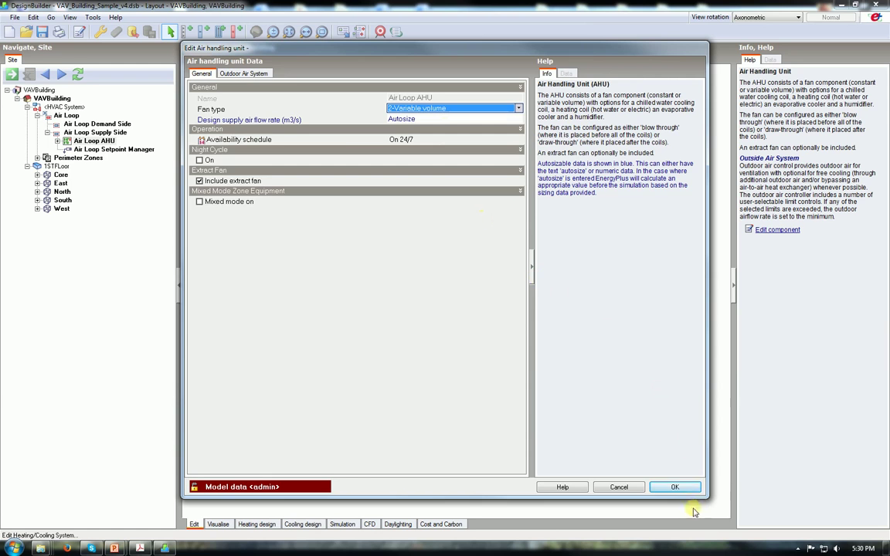
pyautogui.click(675, 488)
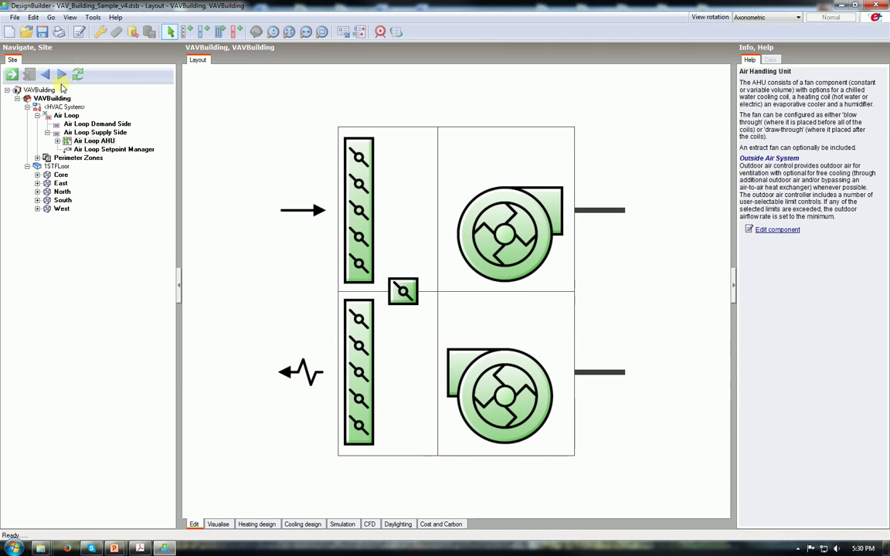
pyautogui.click(67, 115)
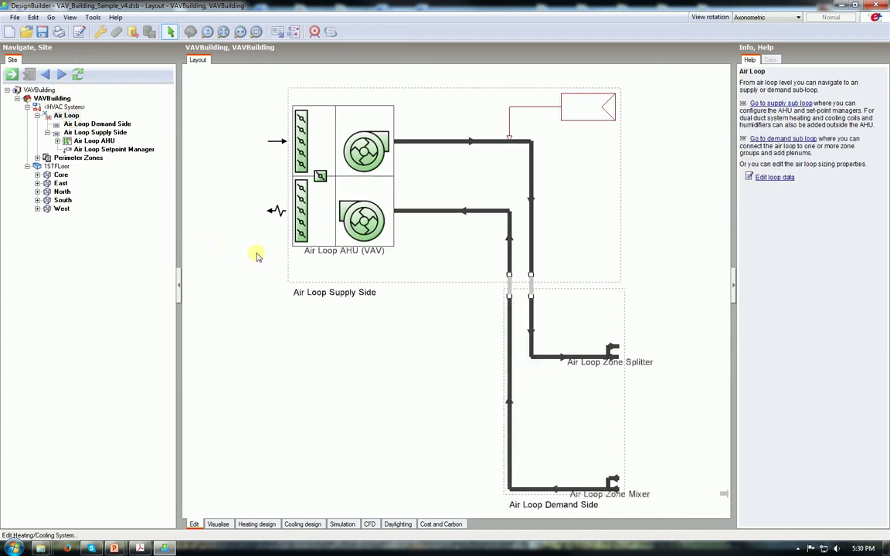
pyautogui.scroll(1, 316, 283)
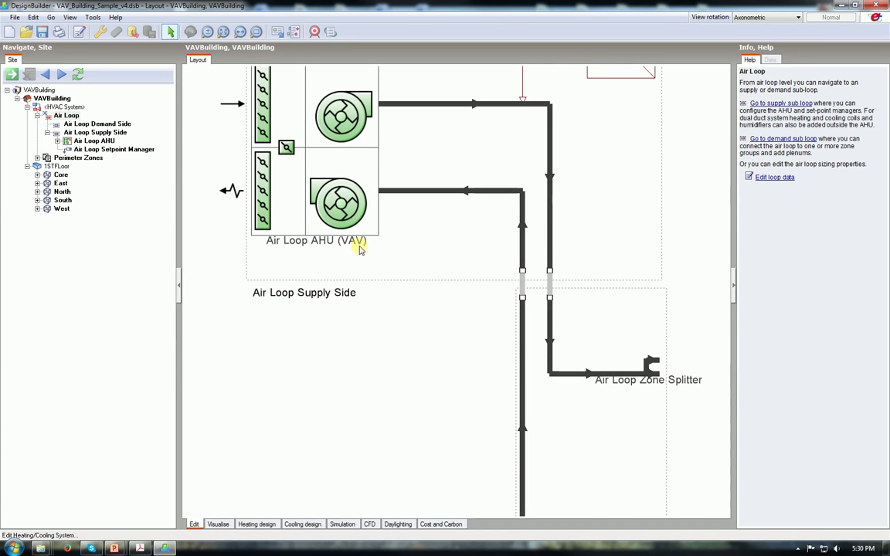
pyautogui.scroll(-2, 332, 236)
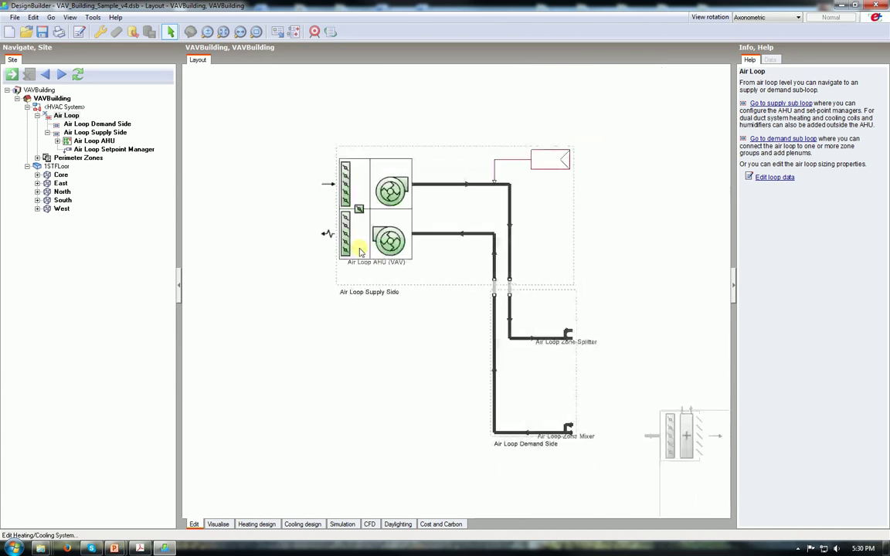
# Step: Pipe the Air Loop Zone Splitter to the Perimeter Zones inlet
pyautogui.click(102, 123)
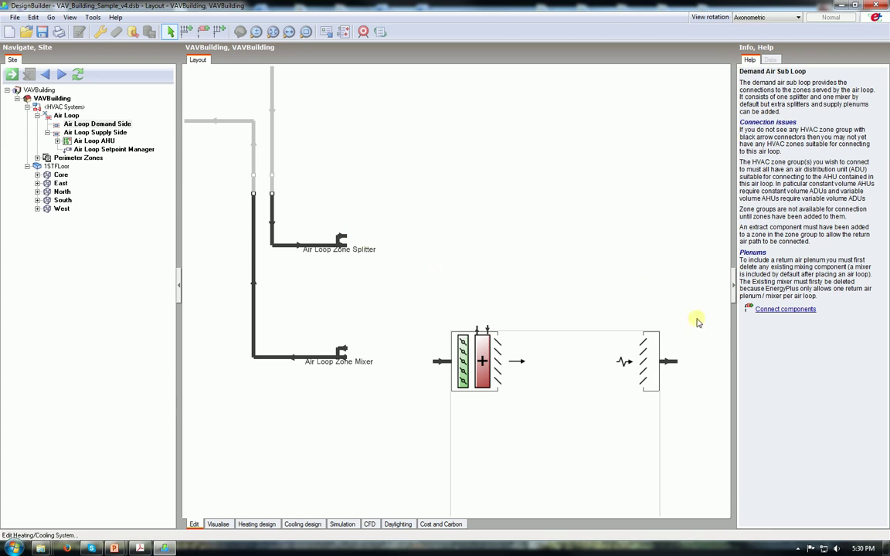
pyautogui.click(778, 311)
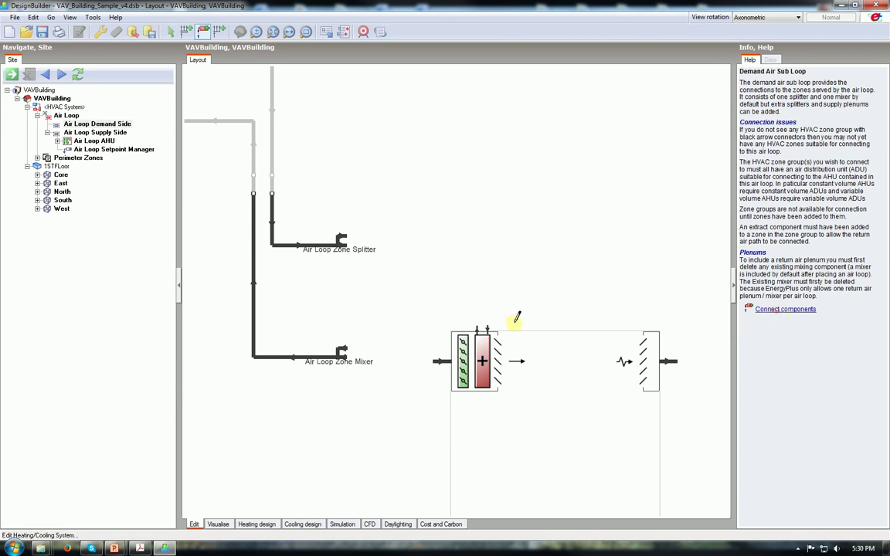
pyautogui.click(347, 242)
pyautogui.click(415, 265)
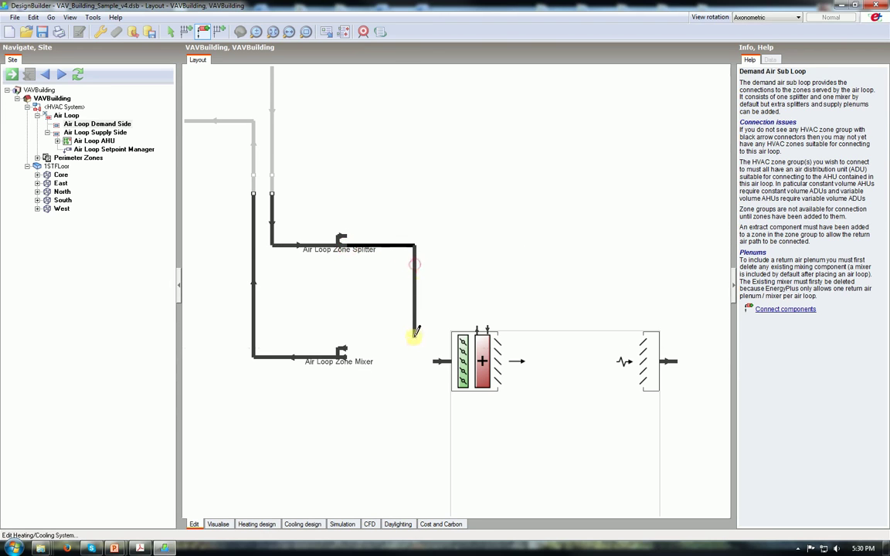
pyautogui.click(417, 360)
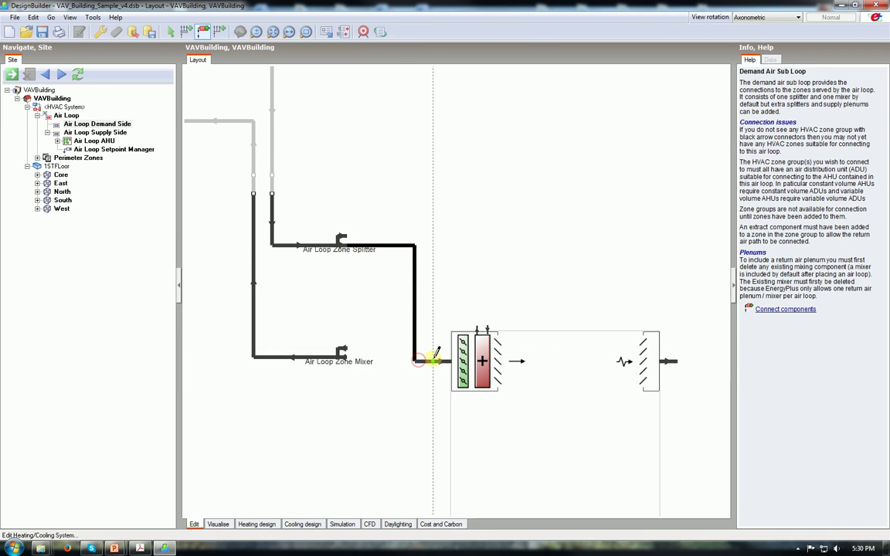
pyautogui.click(437, 360)
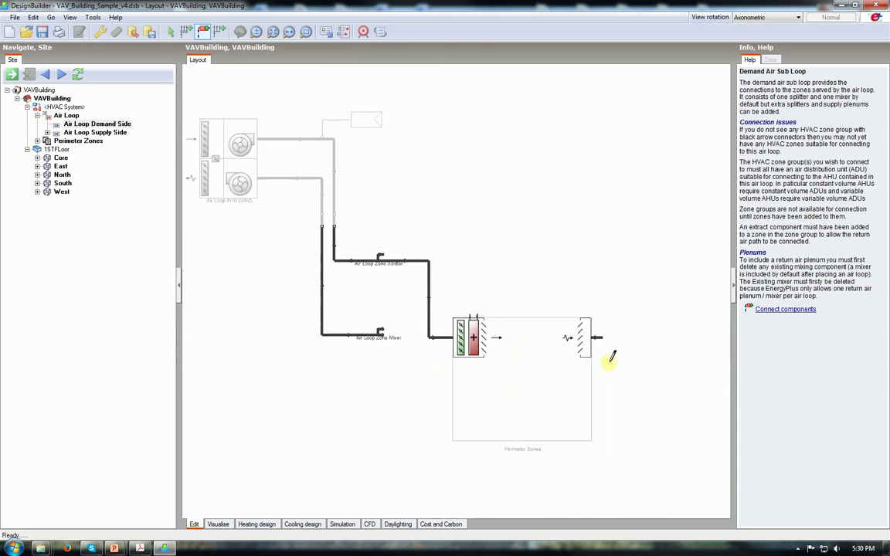
# Step: Run a return pipe from the zone group outlet to the Air Loop Zone Mixer
pyautogui.click(600, 338)
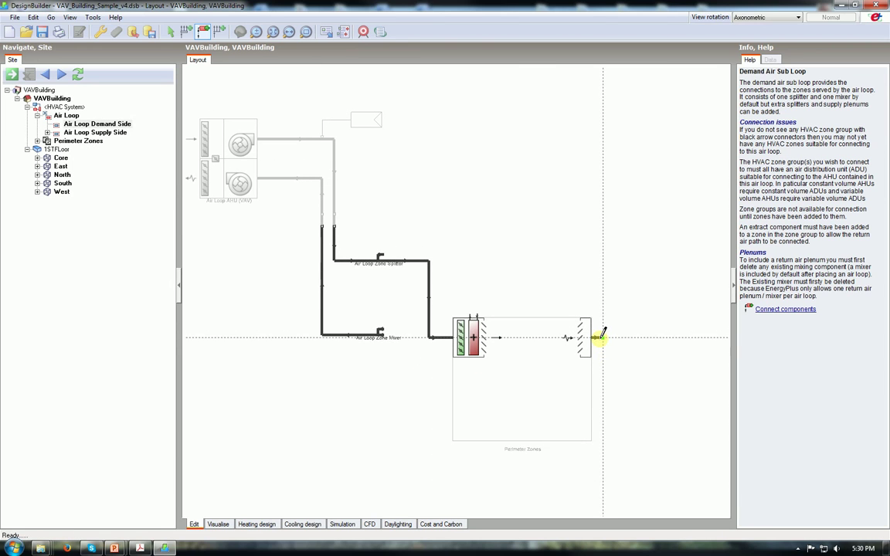
pyautogui.click(604, 462)
pyautogui.click(405, 462)
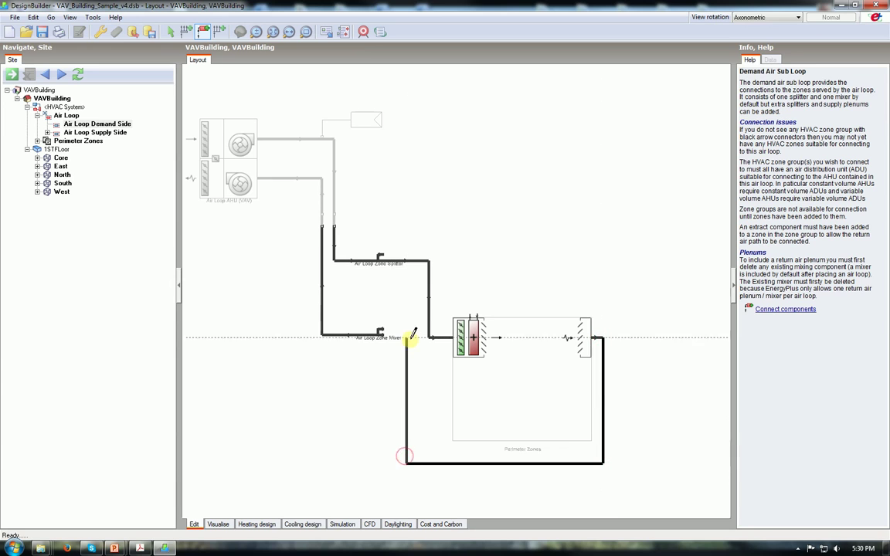
pyautogui.click(378, 335)
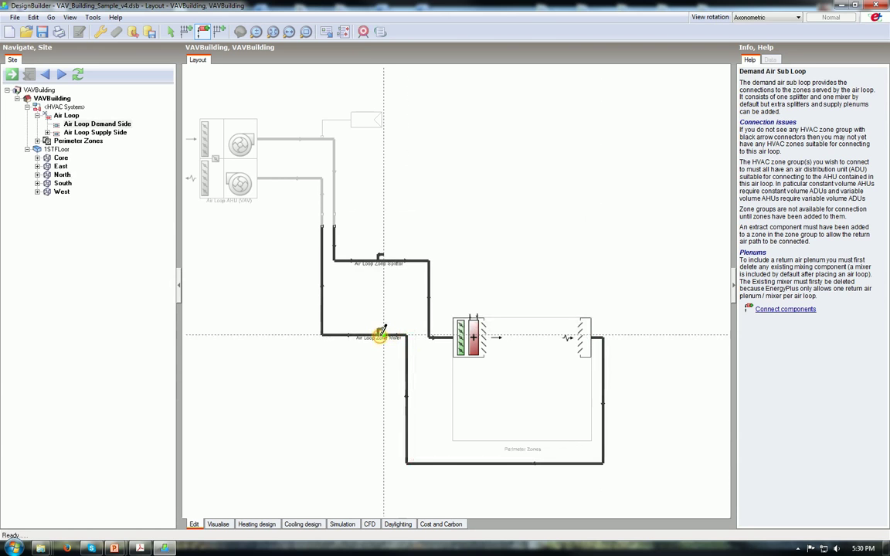
pyautogui.click(62, 108)
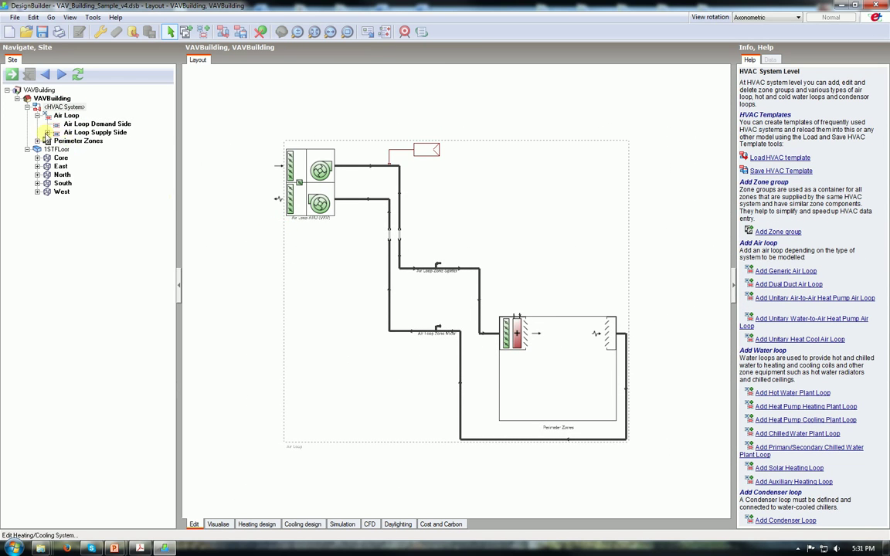
# Step: Add a hot-water heating coil inside the Air Loop AHU
pyautogui.click(46, 133)
pyautogui.click(93, 140)
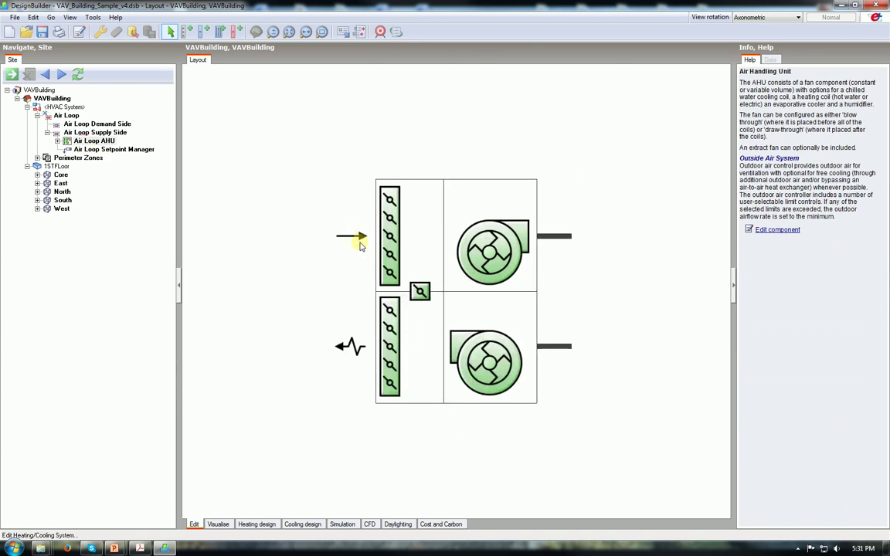
pyautogui.click(234, 34)
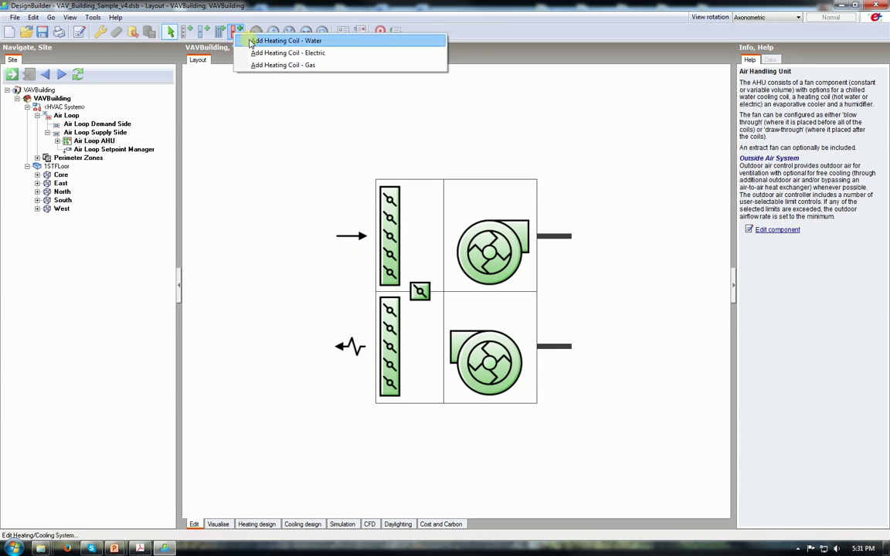
pyautogui.click(250, 42)
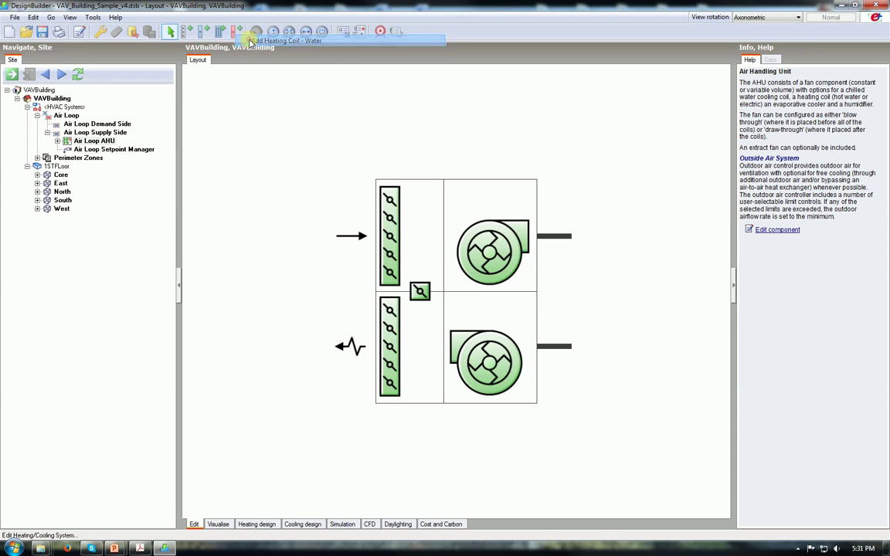
pyautogui.click(451, 242)
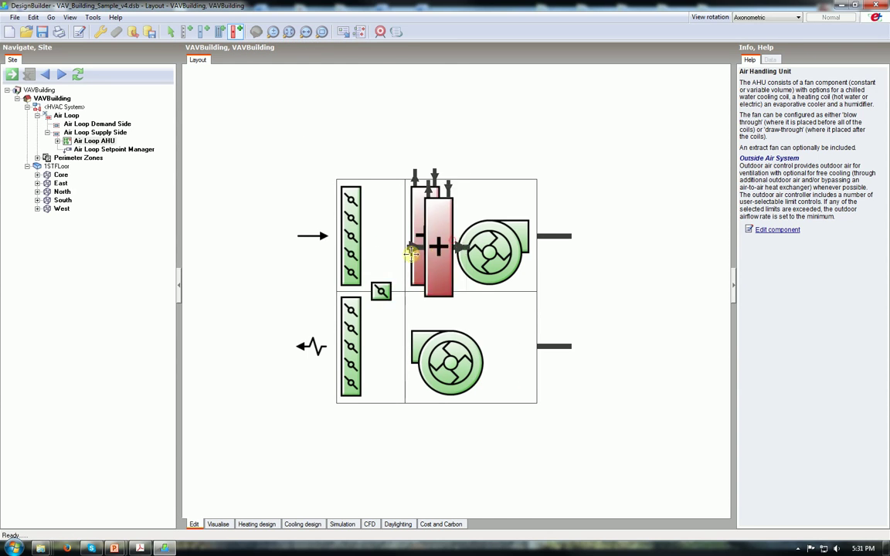
pyautogui.press('Escape')
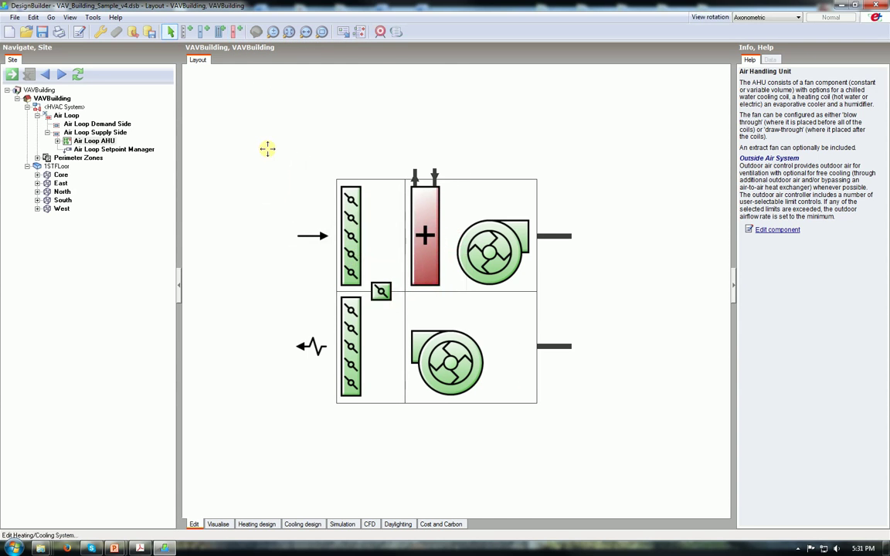
# Step: Add a water cooling coil after the heating coil
pyautogui.click(201, 35)
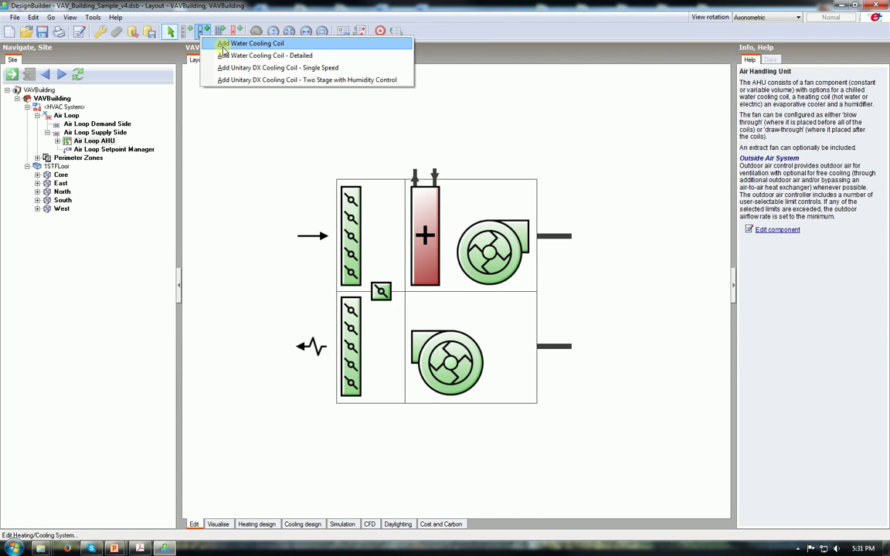
pyautogui.click(231, 44)
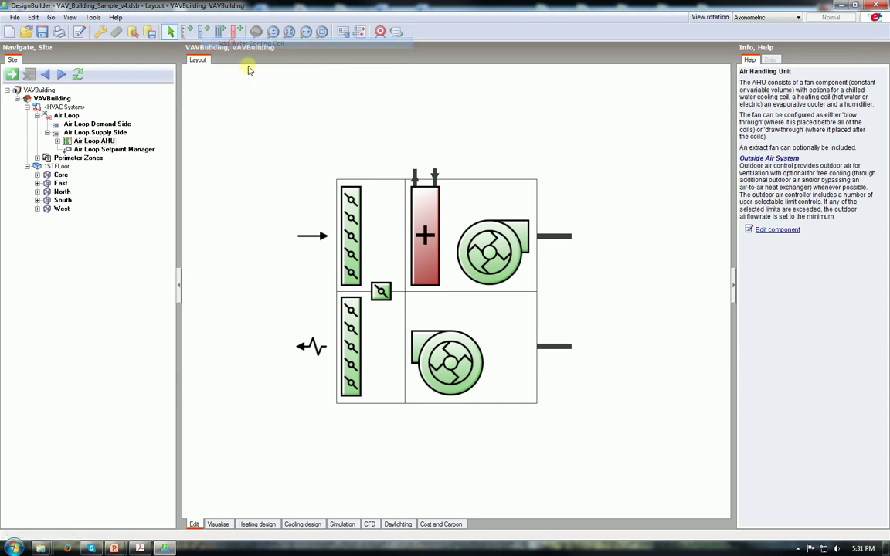
pyautogui.click(464, 223)
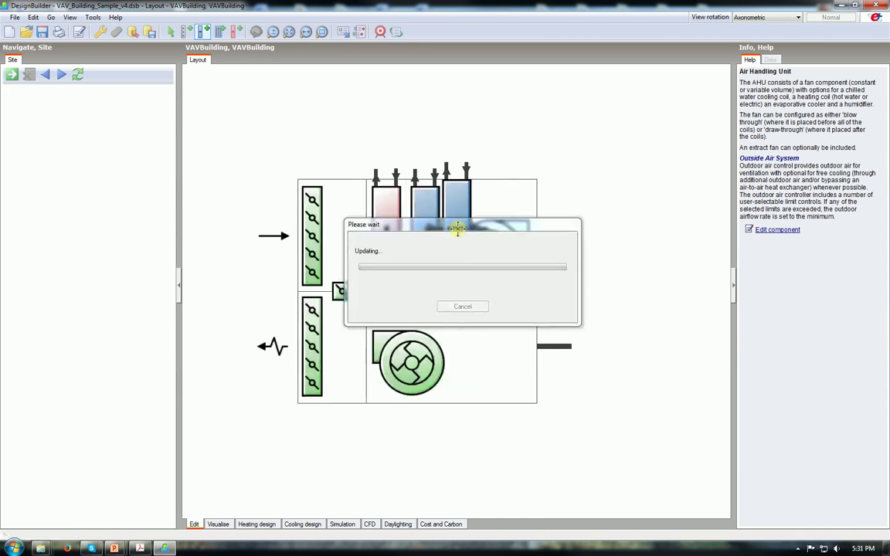
pyautogui.press('Escape')
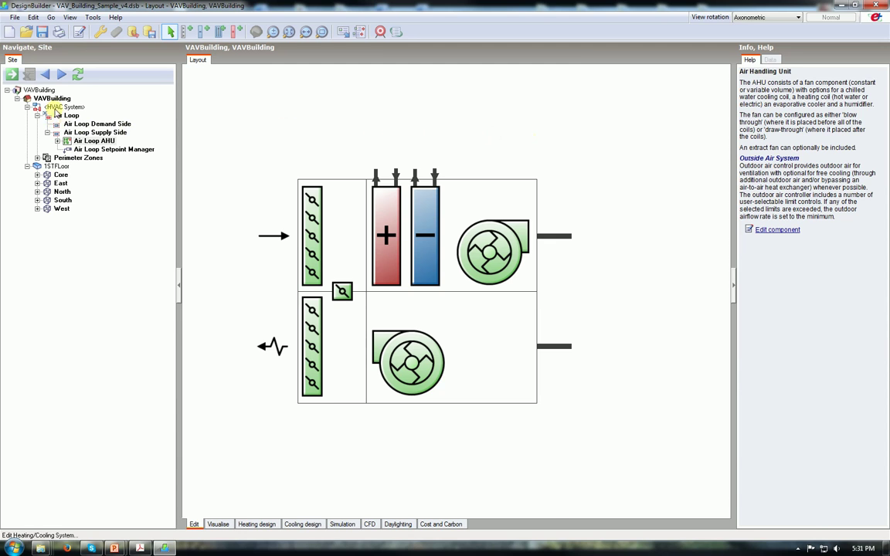
pyautogui.click(57, 109)
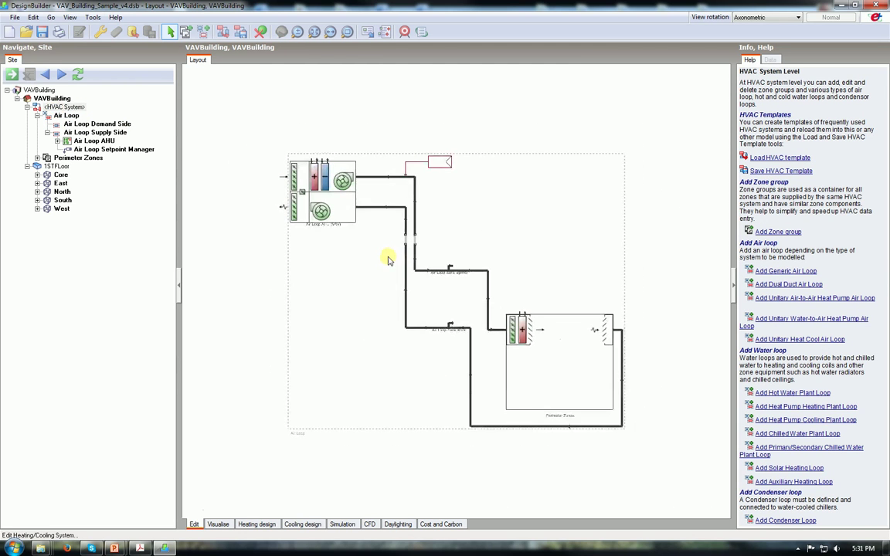
# Step: Box-select the whole air loop and clone it to the right as Air Loop 1
pyautogui.scroll(-2, 389, 260)
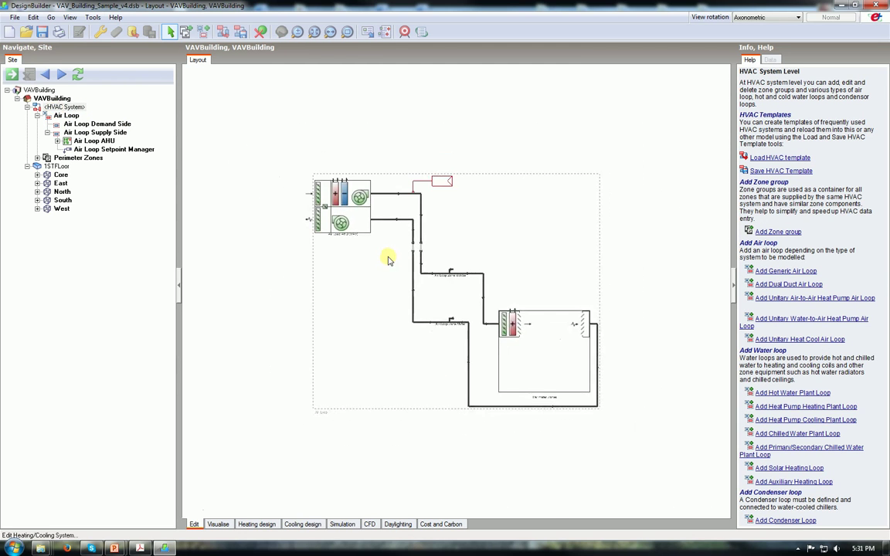
pyautogui.click(330, 31)
pyautogui.moveTo(546, 186); pyautogui.dragTo(445, 144)
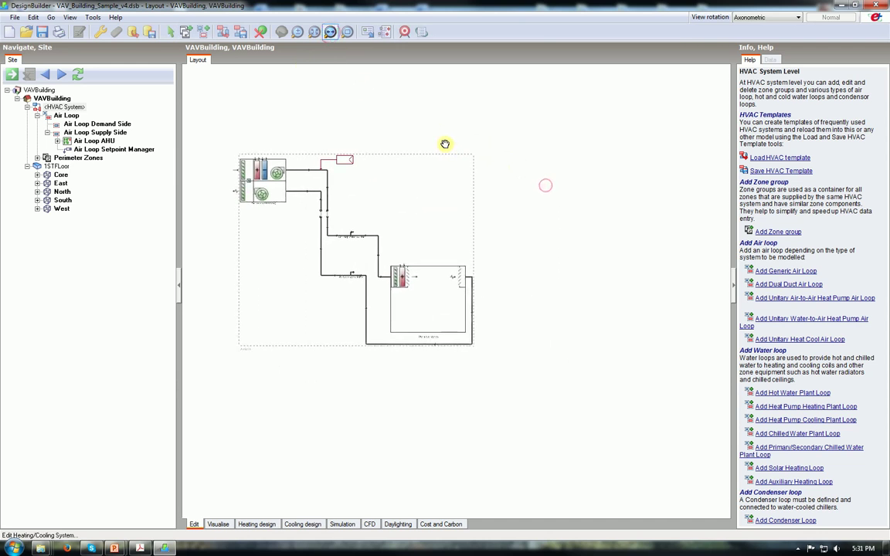
pyautogui.press('Escape')
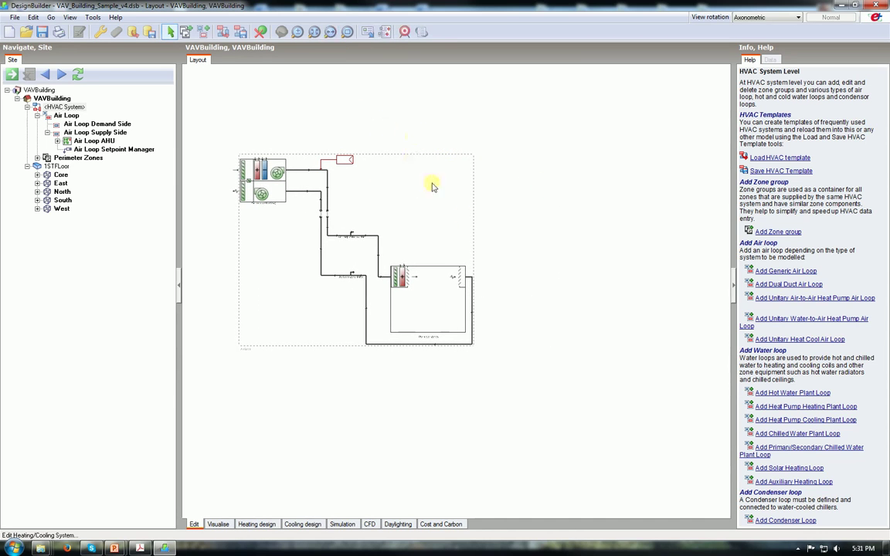
pyautogui.moveTo(505, 371); pyautogui.dragTo(232, 132)
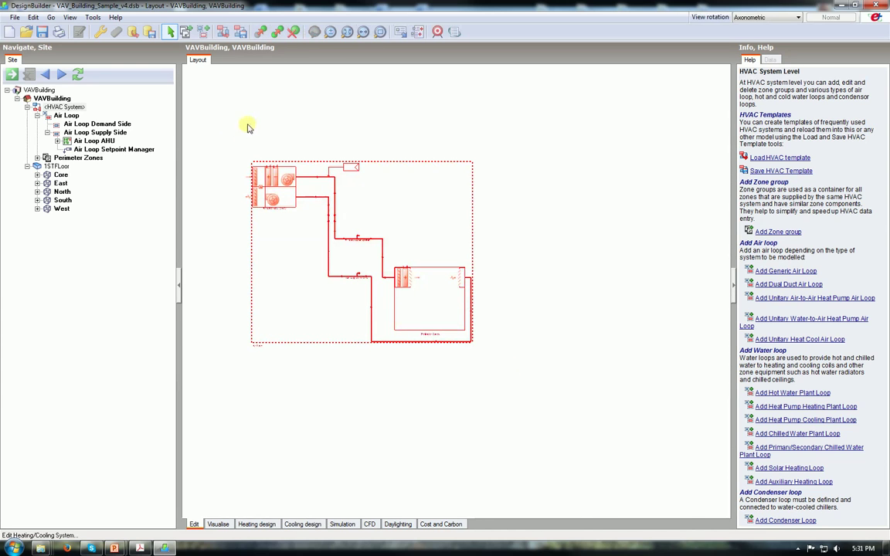
pyautogui.click(276, 33)
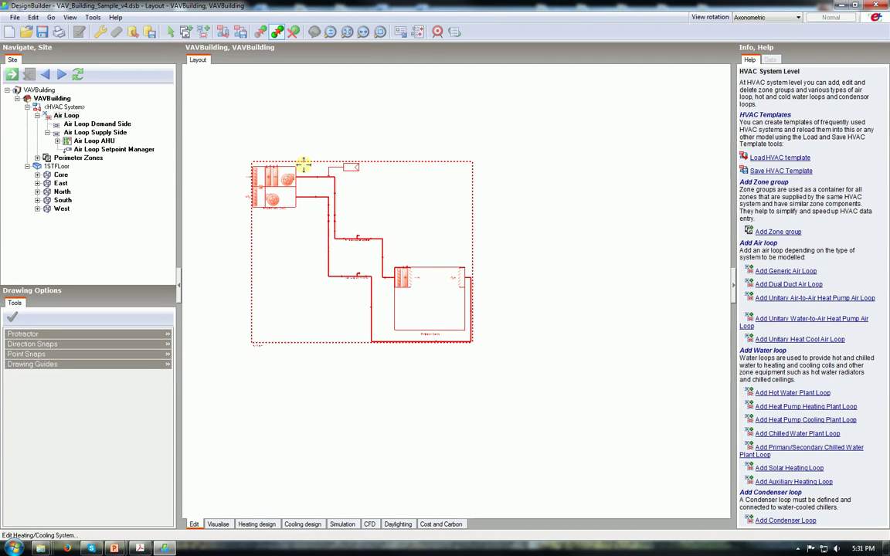
pyautogui.click(304, 163)
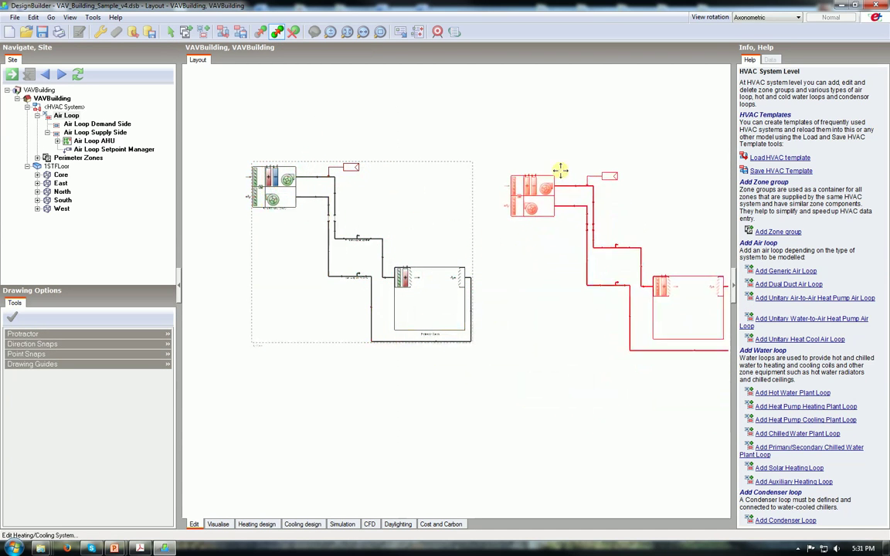
pyautogui.click(557, 157)
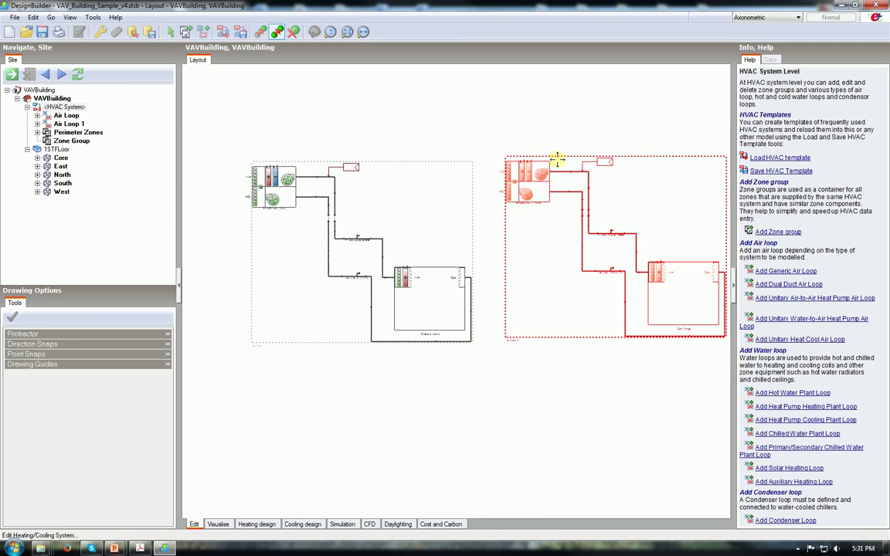
# Step: Recentre both loop diagrams and open the cloned loop's new Zone Group
pyautogui.click(333, 34)
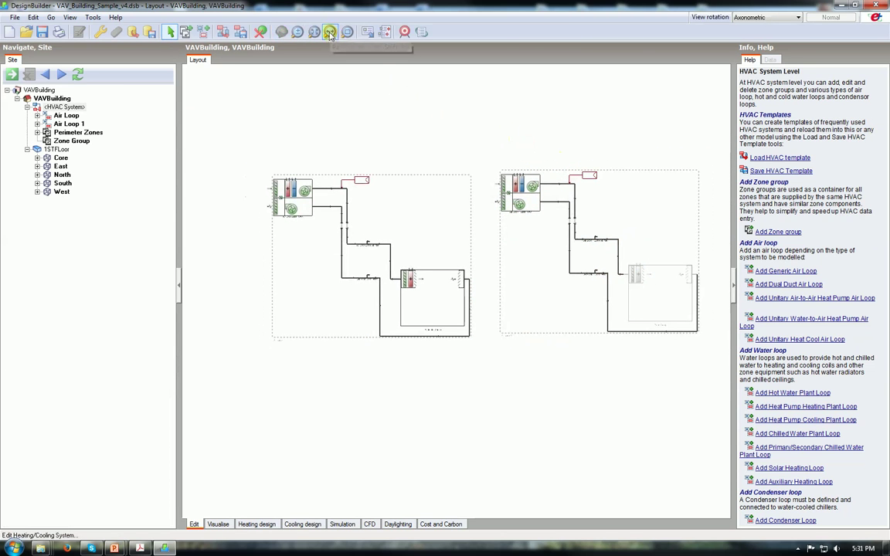
pyautogui.moveTo(604, 374); pyautogui.dragTo(450, 369)
pyautogui.scroll(5, 476, 298)
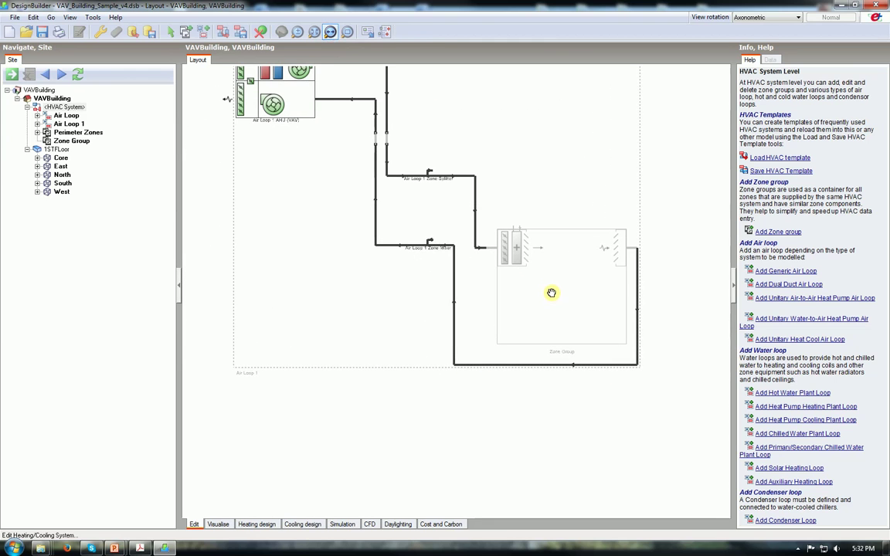
pyautogui.press('Escape')
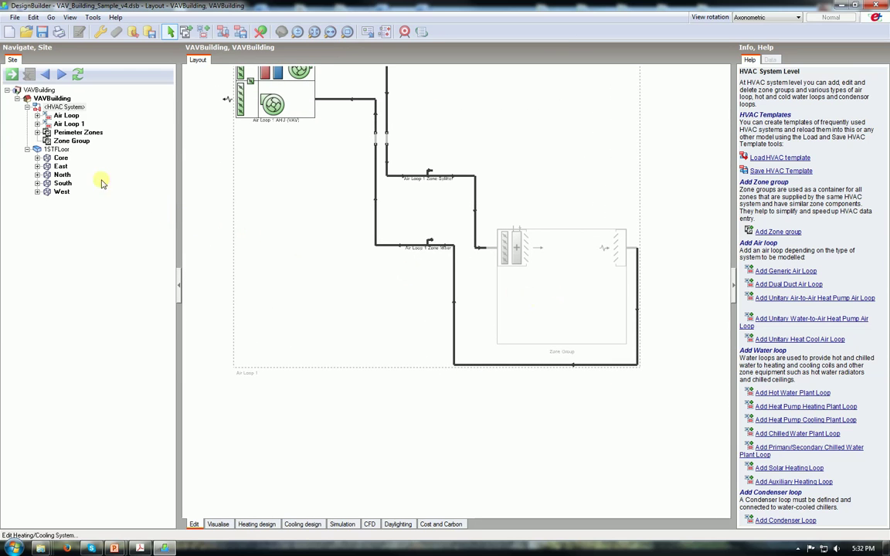
pyautogui.click(73, 143)
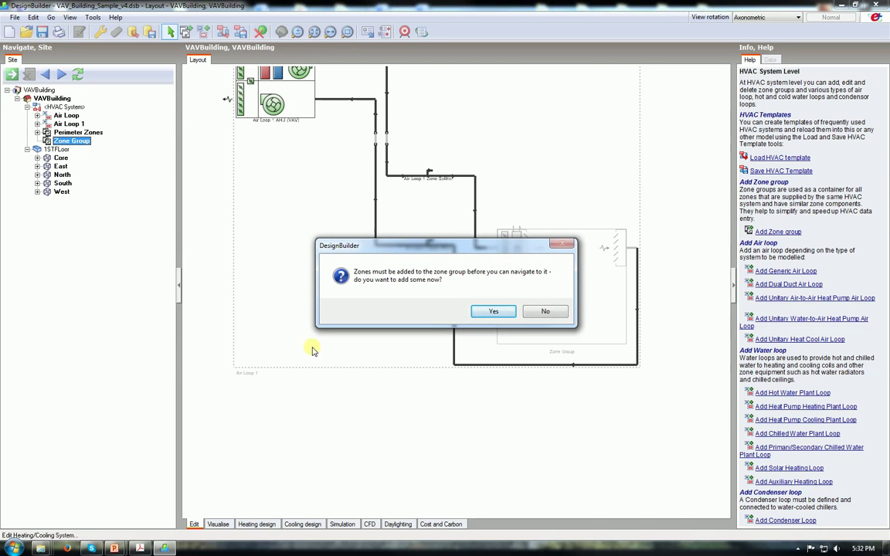
# Step: Title the cloned zone group 'Core Zone' and include only the 1STFLoor Core zone
pyautogui.click(501, 313)
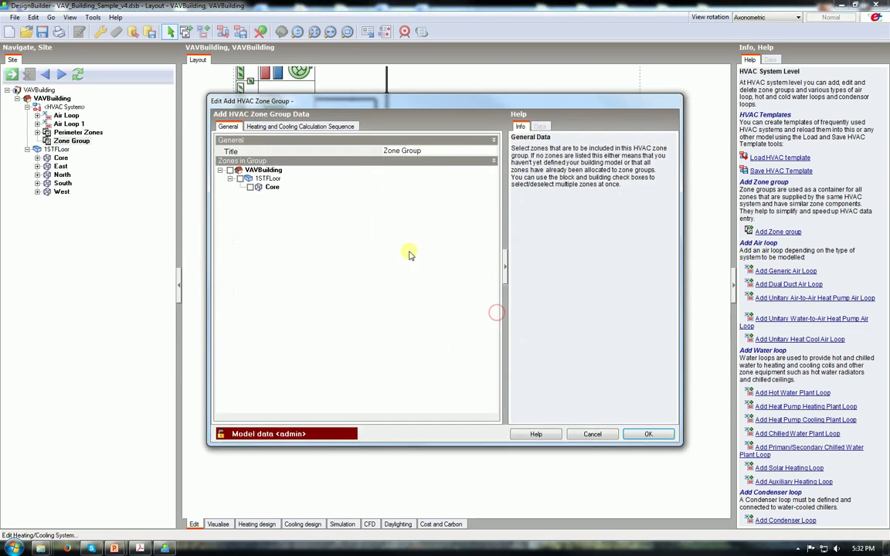
pyautogui.click(357, 151)
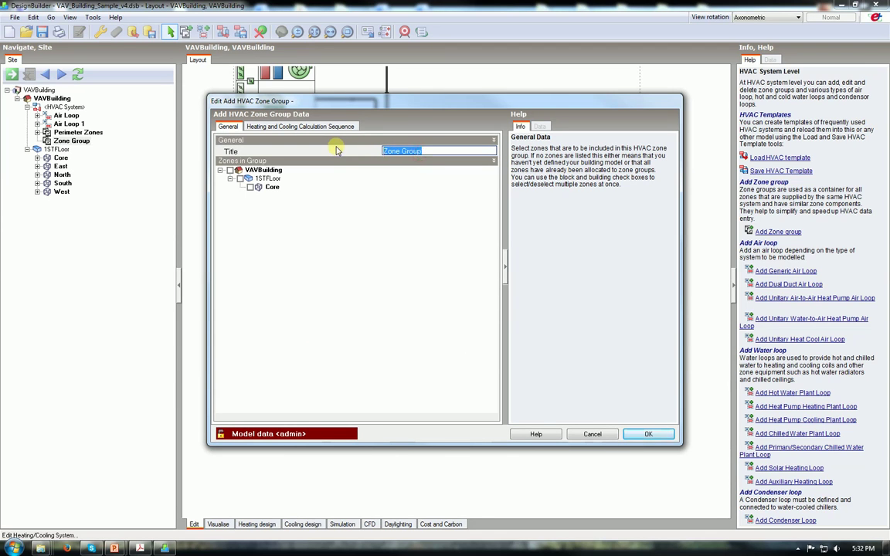
pyautogui.write('Core Zone')
pyautogui.click(230, 179)
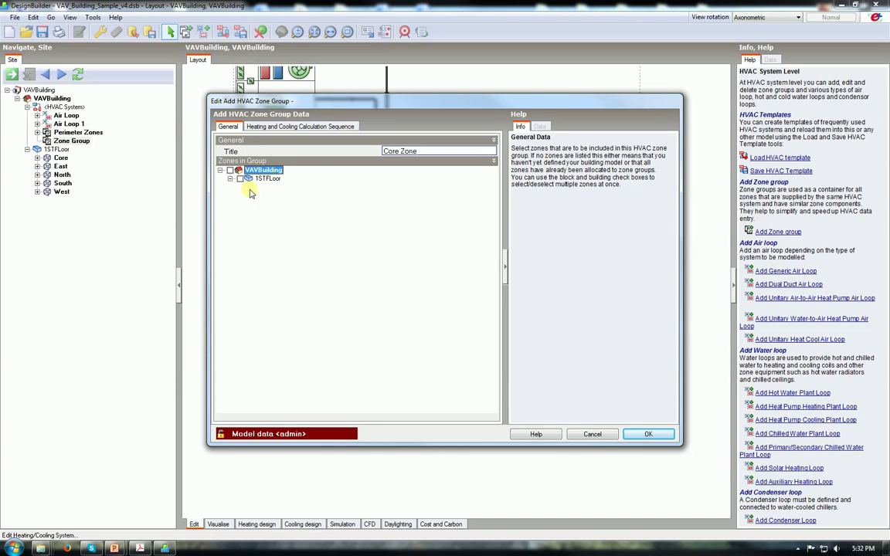
pyautogui.click(249, 188)
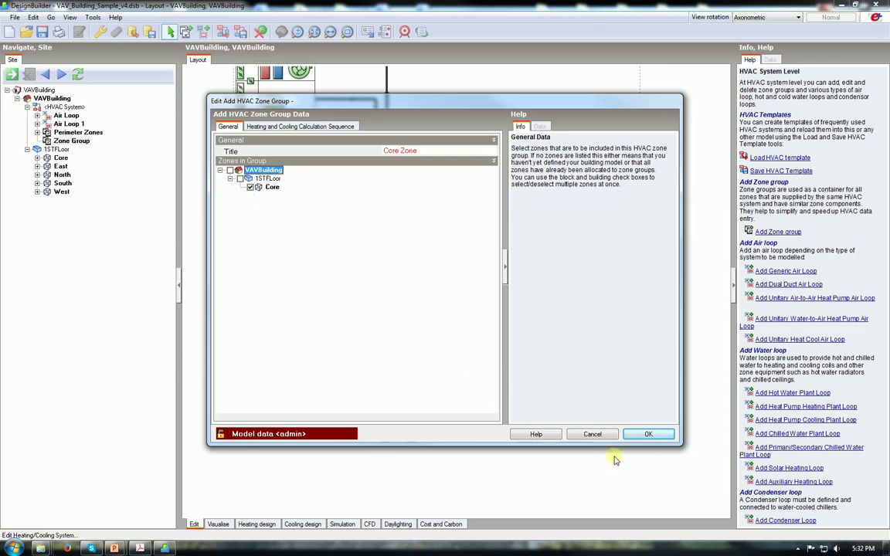
pyautogui.click(648, 435)
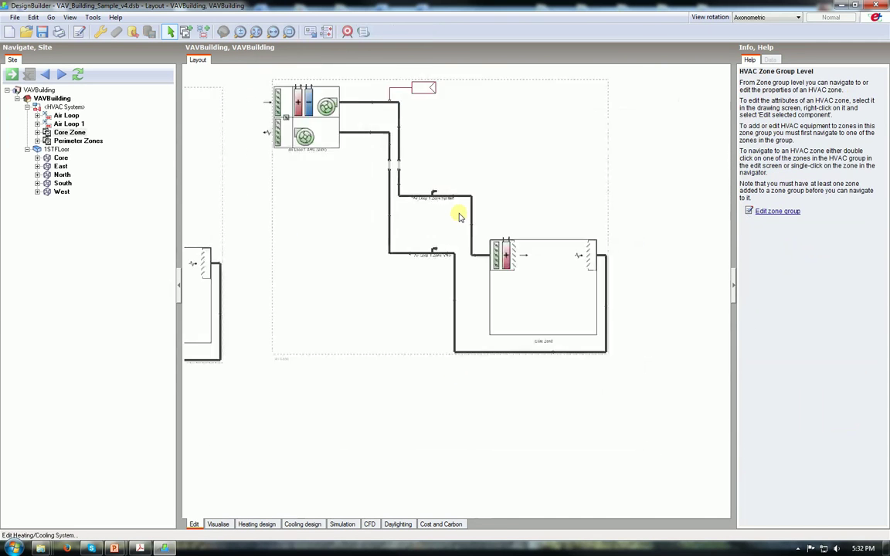
pyautogui.click(272, 32)
pyautogui.moveTo(289, 145); pyautogui.dragTo(391, 191)
pyautogui.press('Escape')
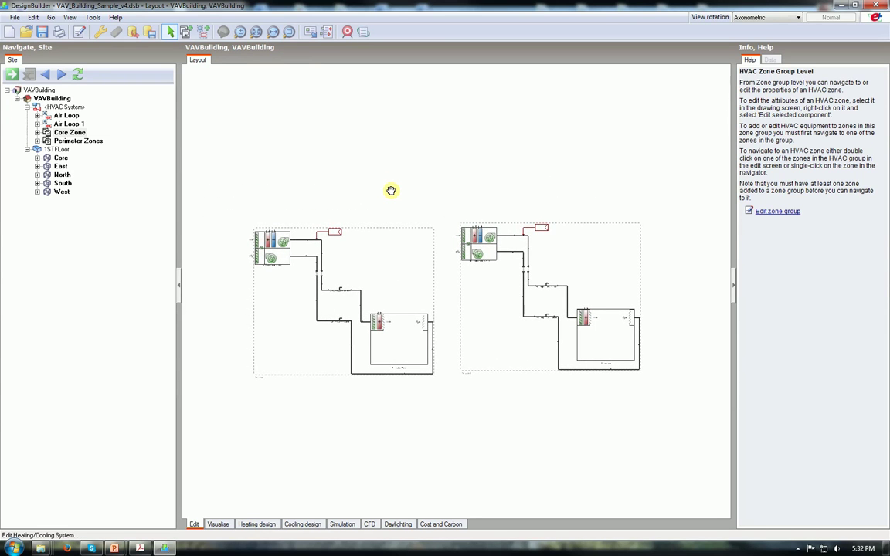
pyautogui.click(63, 143)
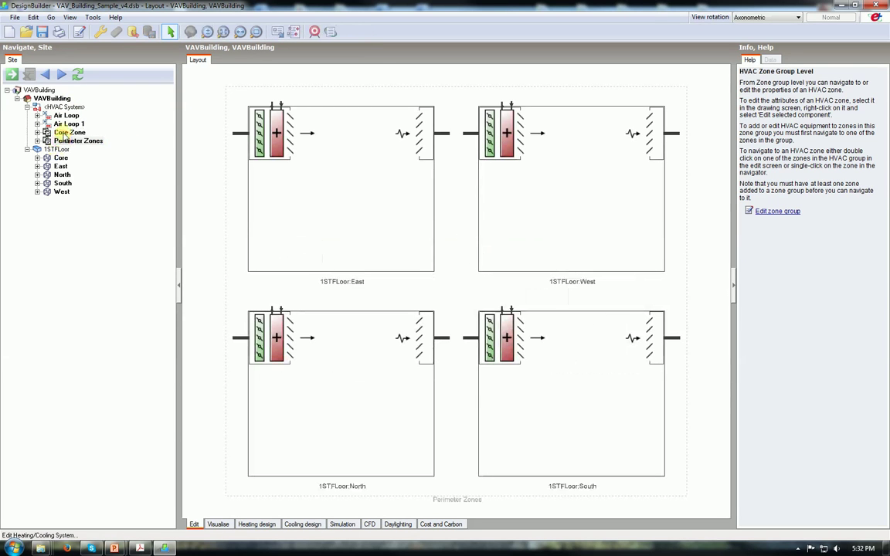
pyautogui.click(65, 132)
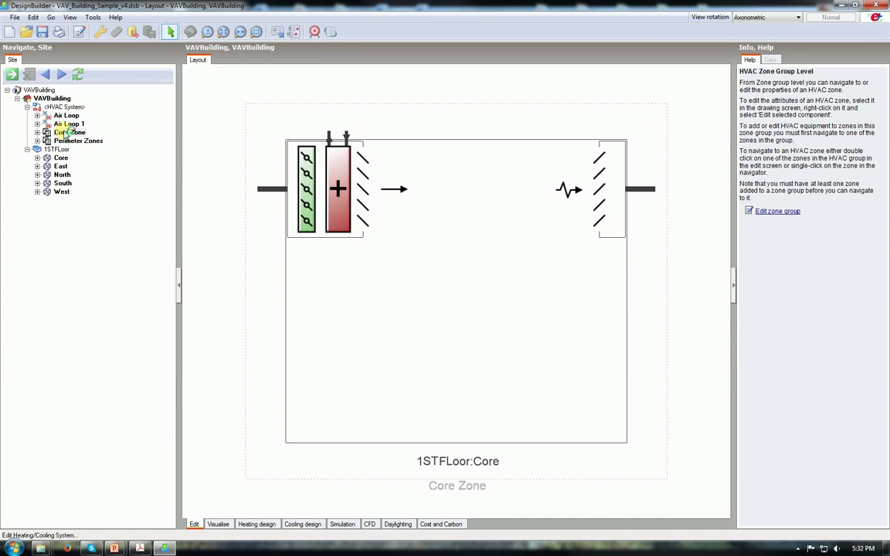
pyautogui.click(62, 107)
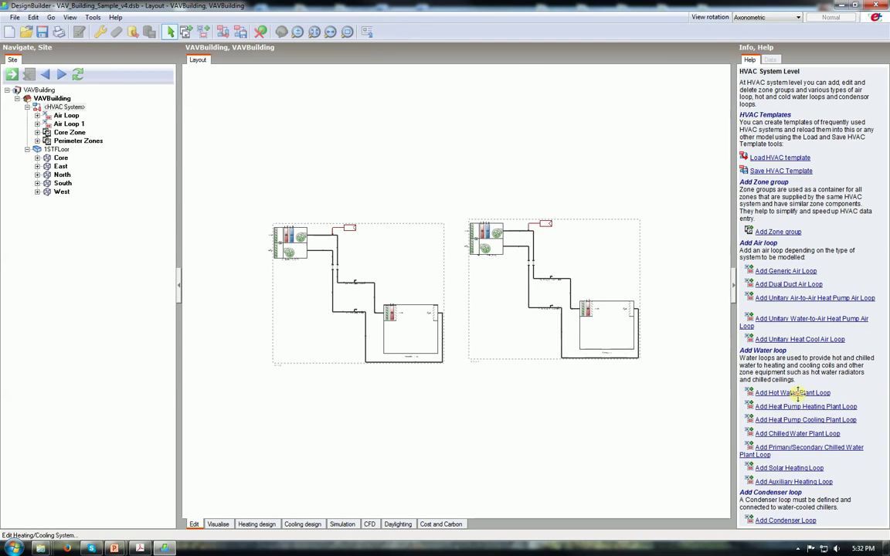
# Step: Add a hot water plant loop, HW Loop, placed above the zone groups
pyautogui.click(796, 394)
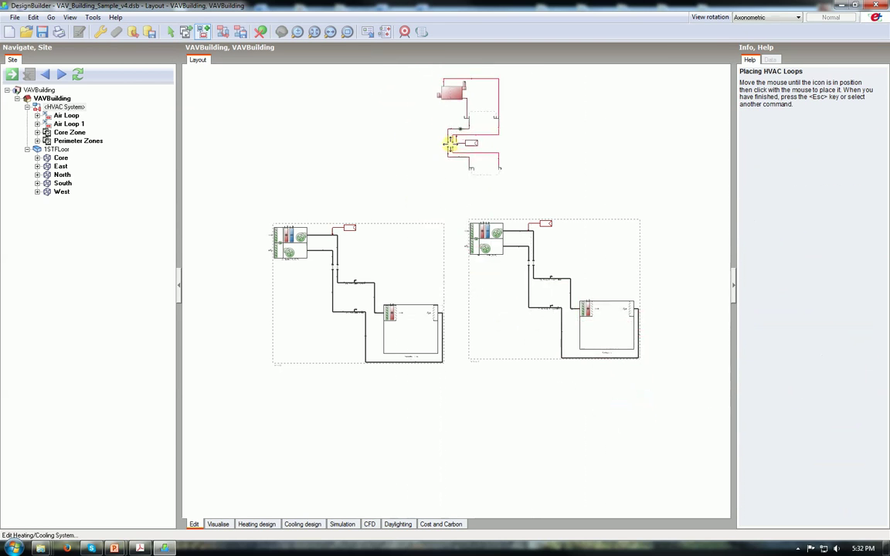
pyautogui.click(464, 157)
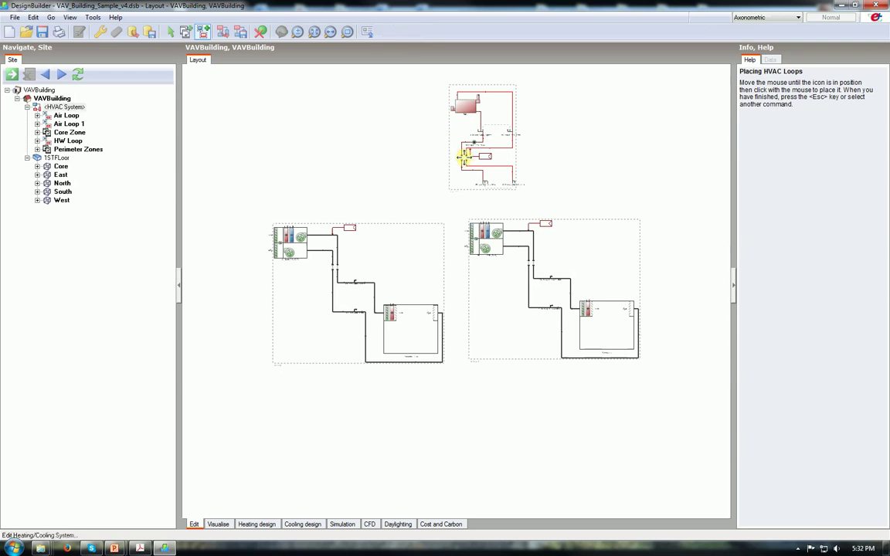
pyautogui.press('Escape')
# Step: Review HW Loop's Boiler, setpoint manager and supply pump, finishing on its Demand Side
pyautogui.click(68, 140)
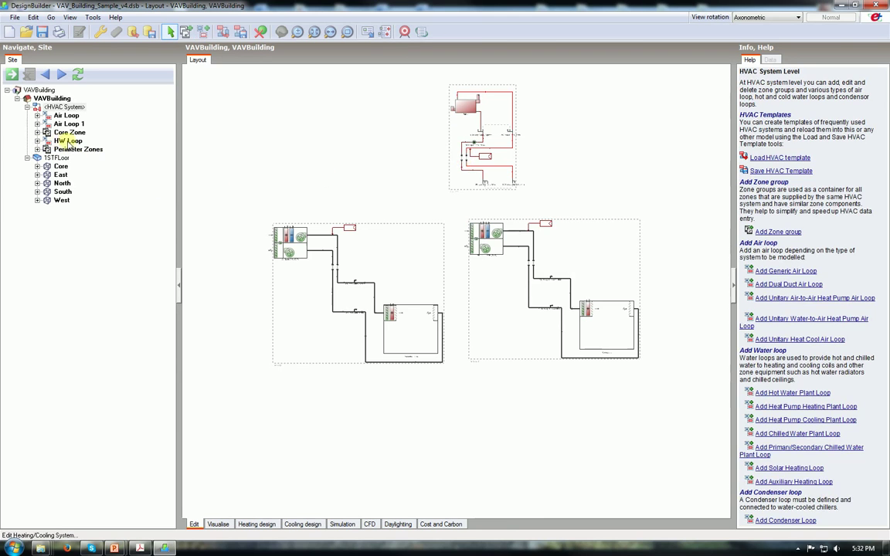
pyautogui.click(37, 140)
pyautogui.click(93, 149)
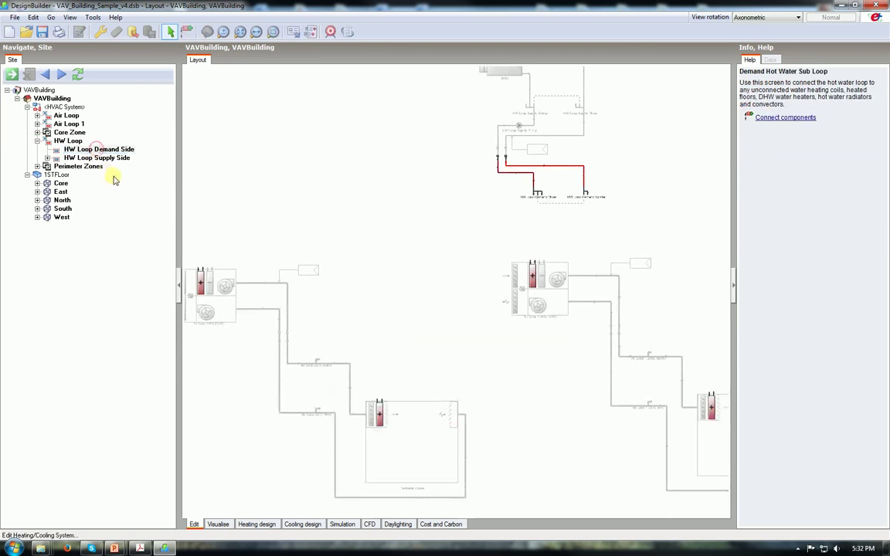
pyautogui.click(109, 159)
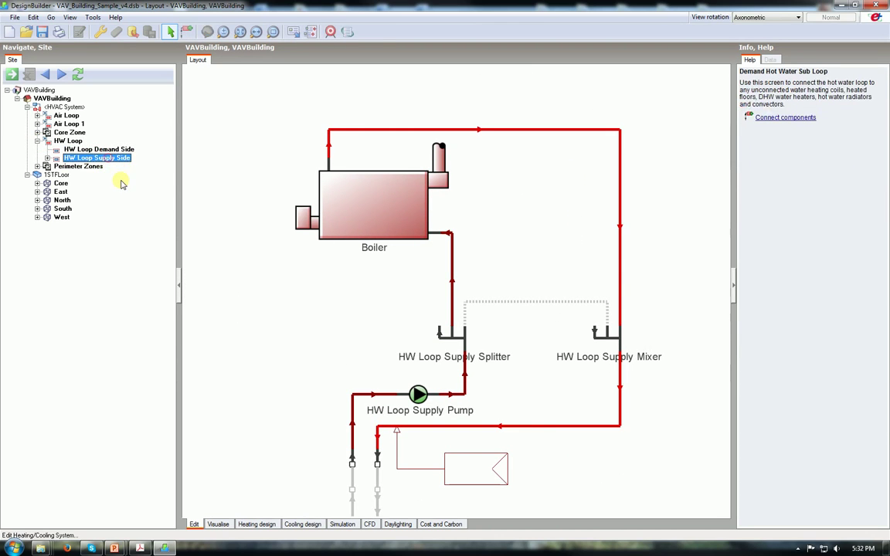
pyautogui.click(47, 158)
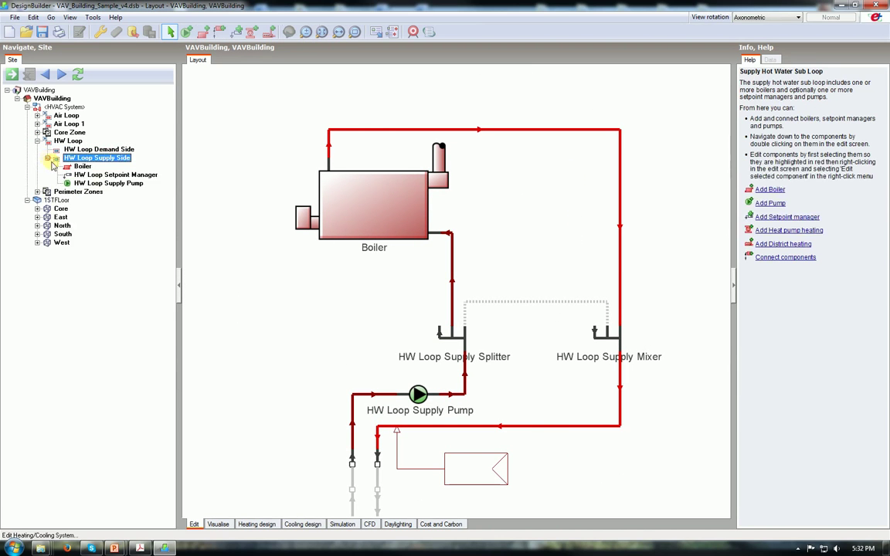
pyautogui.click(83, 166)
pyautogui.click(93, 175)
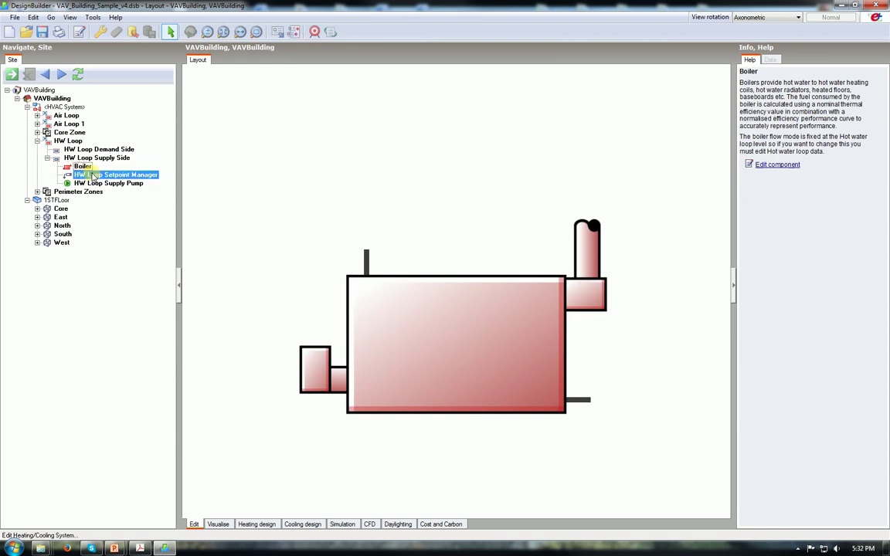
pyautogui.click(102, 184)
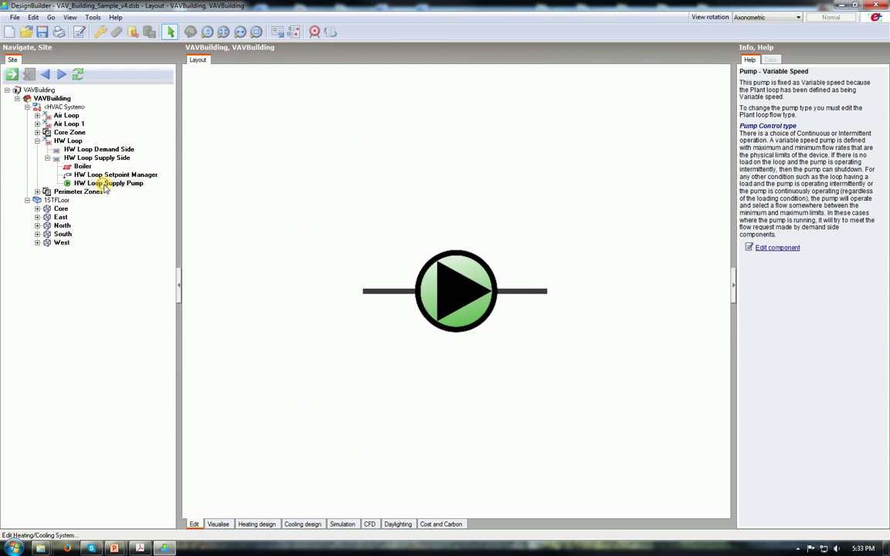
pyautogui.click(87, 149)
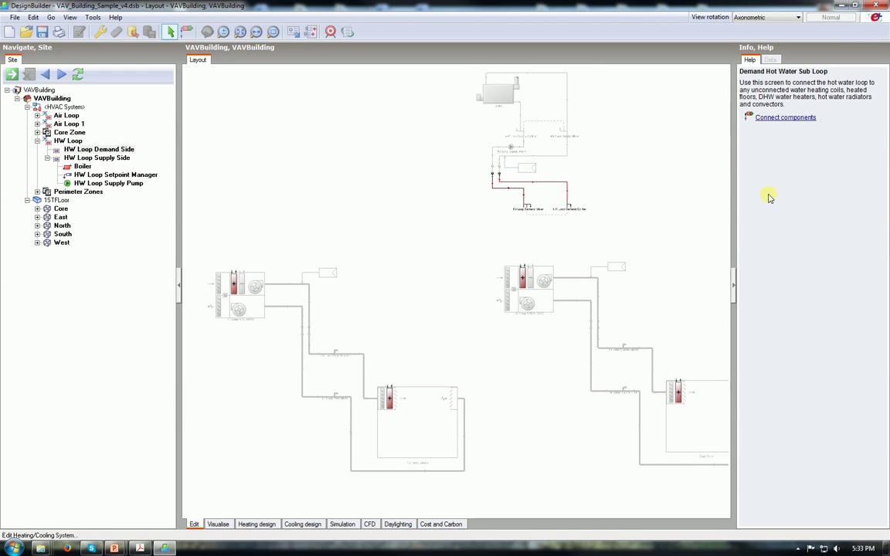
# Step: Pipe the HW demand splitter to the right AHU heating coil and left zone coil
pyautogui.click(787, 118)
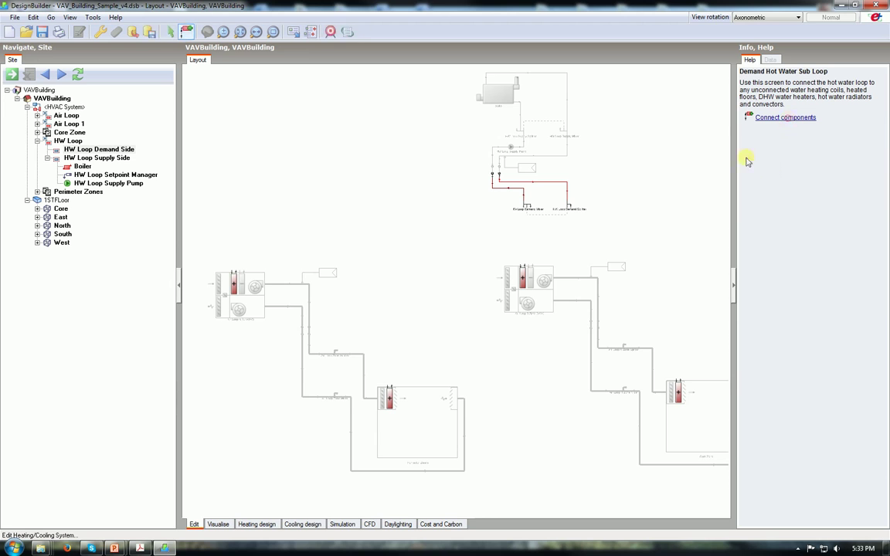
pyautogui.click(572, 207)
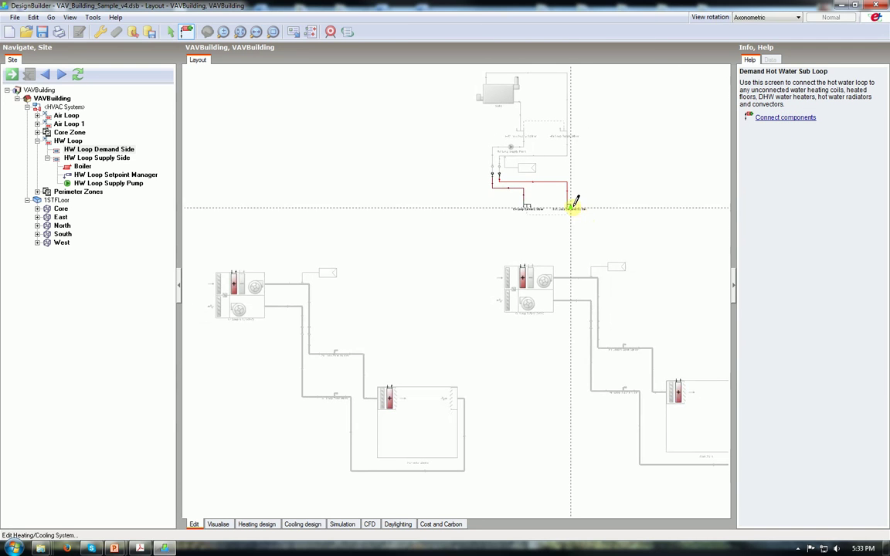
pyautogui.click(571, 248)
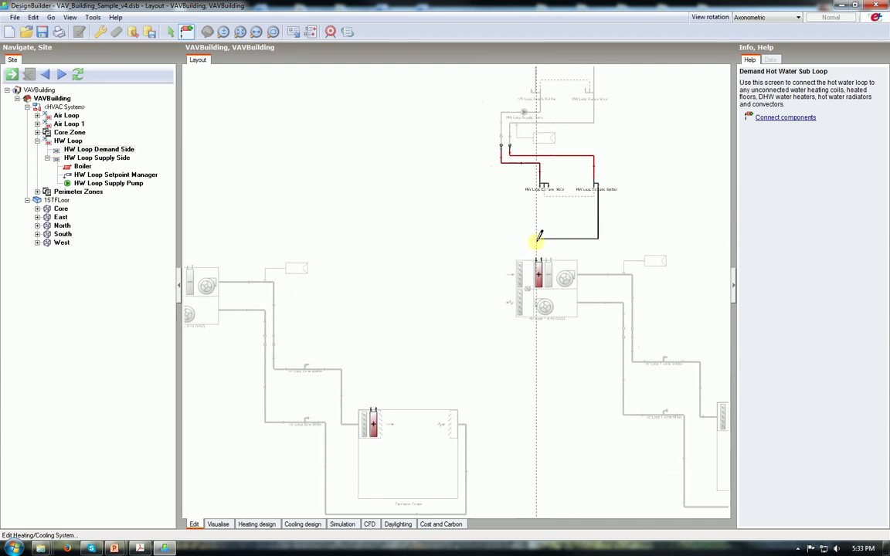
pyautogui.click(538, 259)
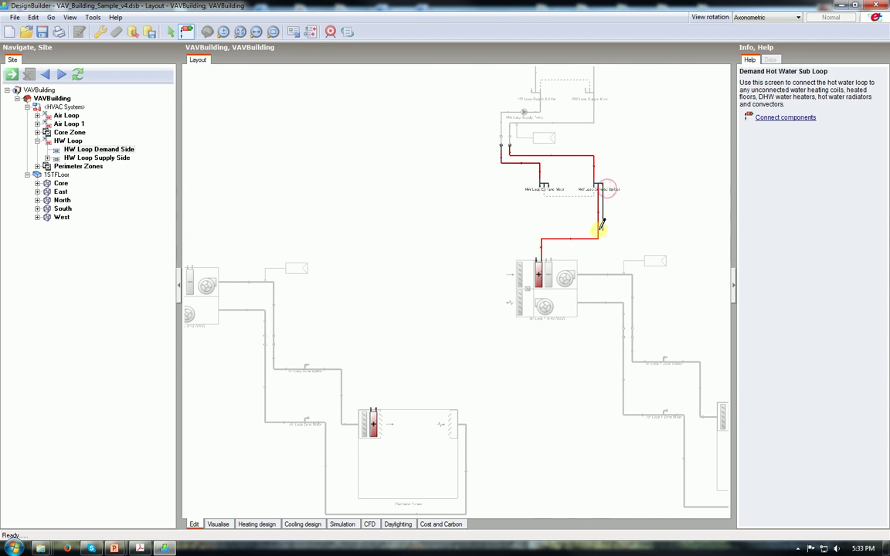
pyautogui.click(601, 224)
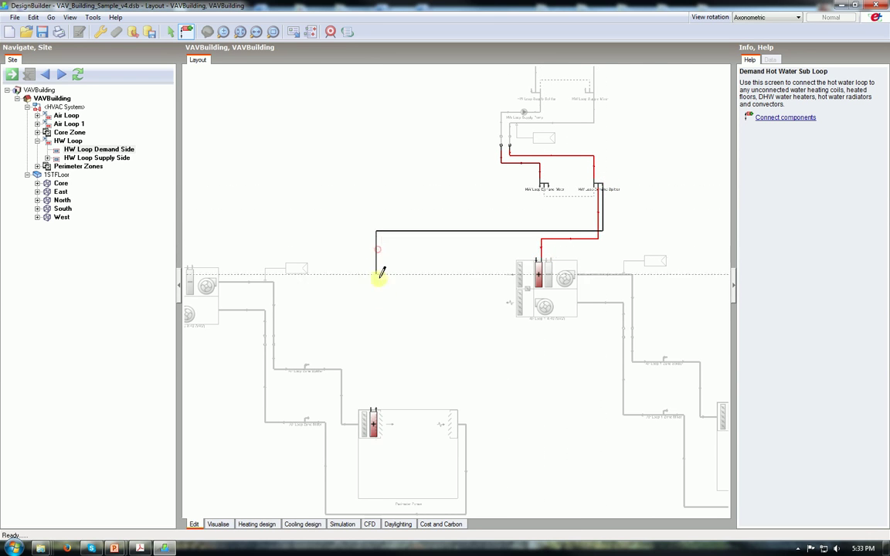
pyautogui.click(375, 408)
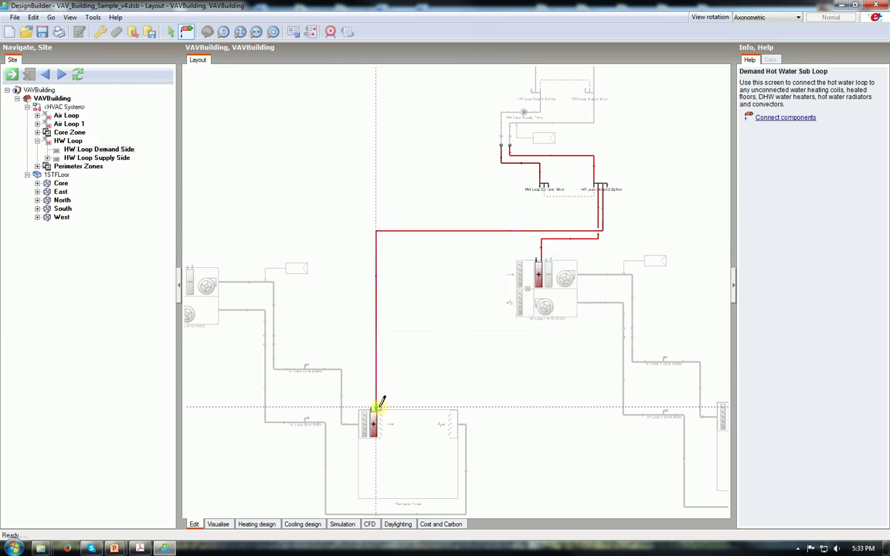
# Step: Pipe the splitter to the left AHU heating coil and right zone coil, then zoom-check the connections
pyautogui.click(588, 228)
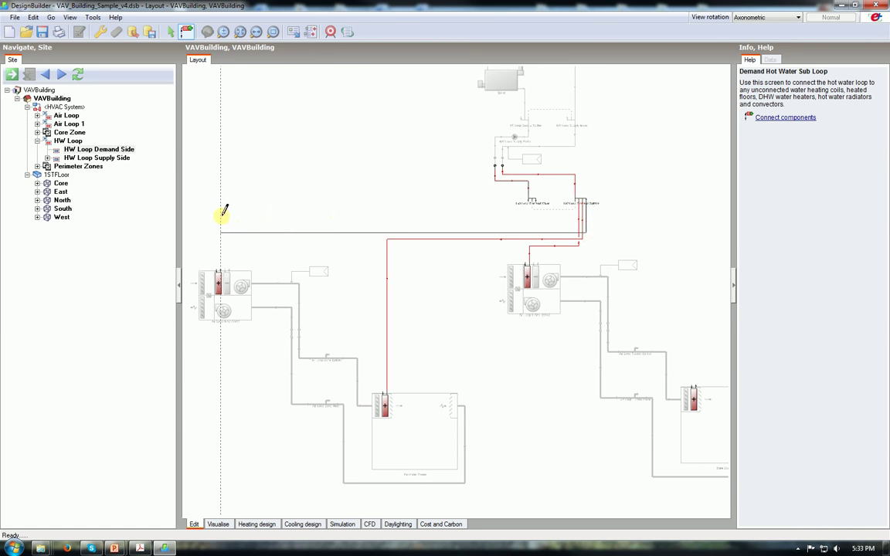
pyautogui.click(221, 271)
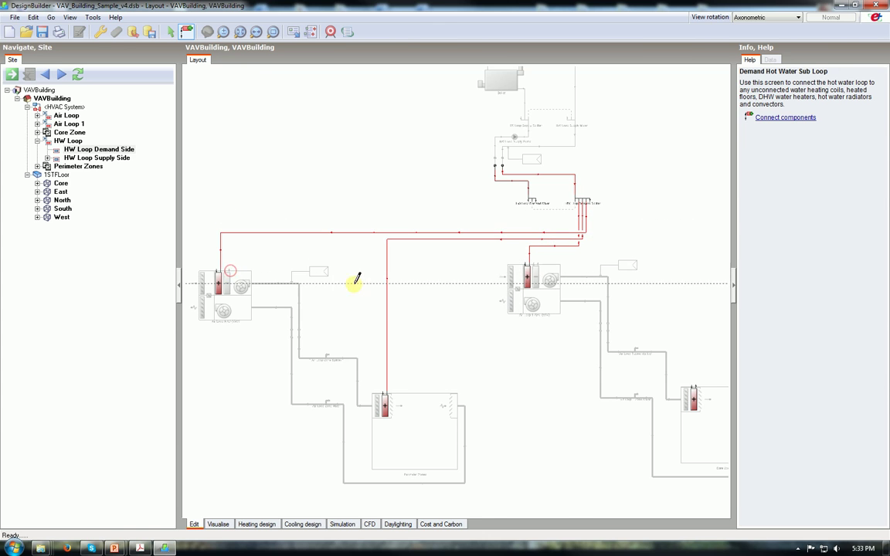
pyautogui.click(589, 231)
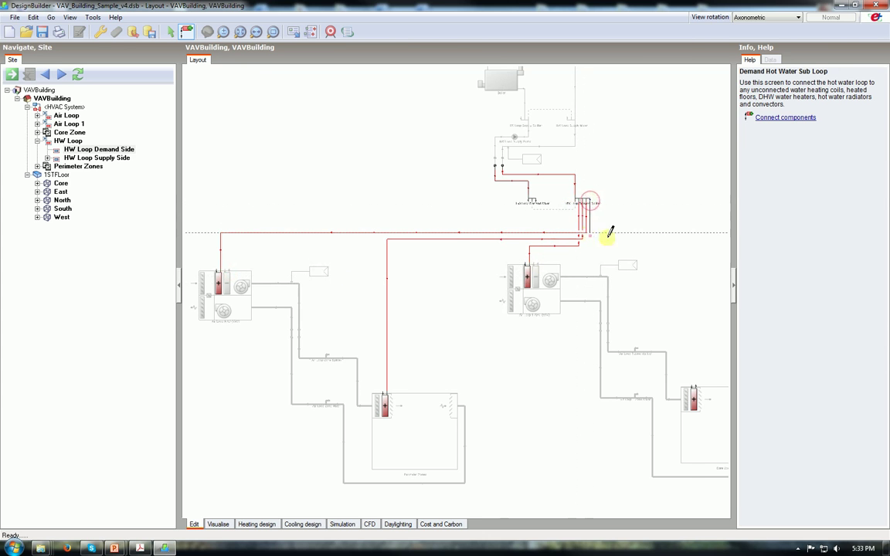
pyautogui.click(698, 243)
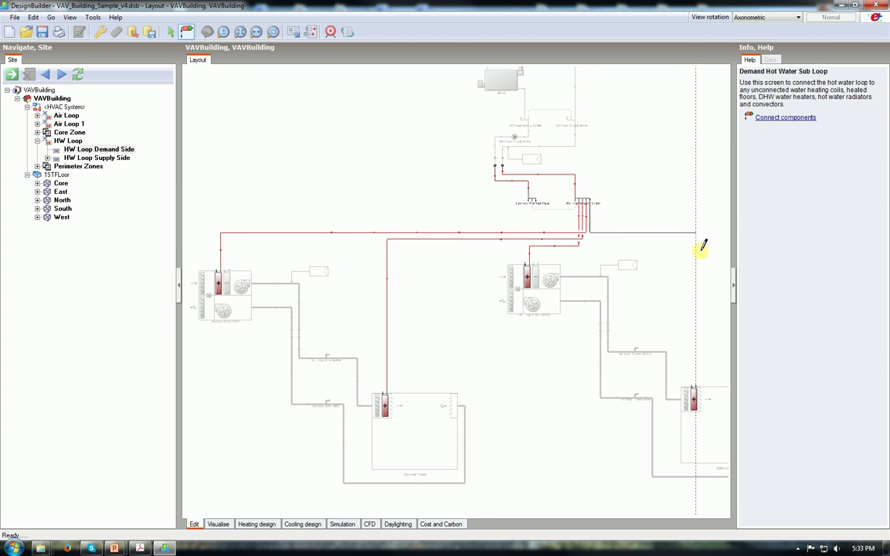
pyautogui.click(697, 385)
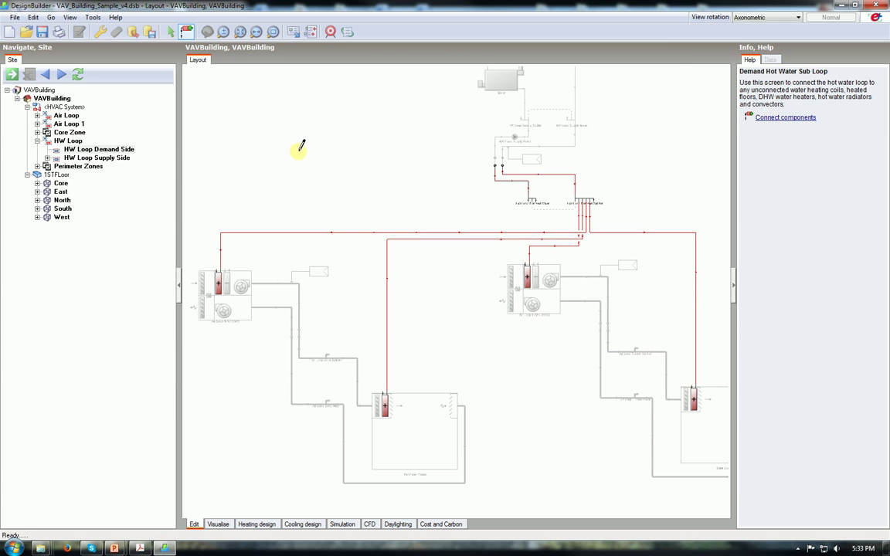
pyautogui.click(272, 32)
pyautogui.moveTo(547, 220); pyautogui.dragTo(644, 179)
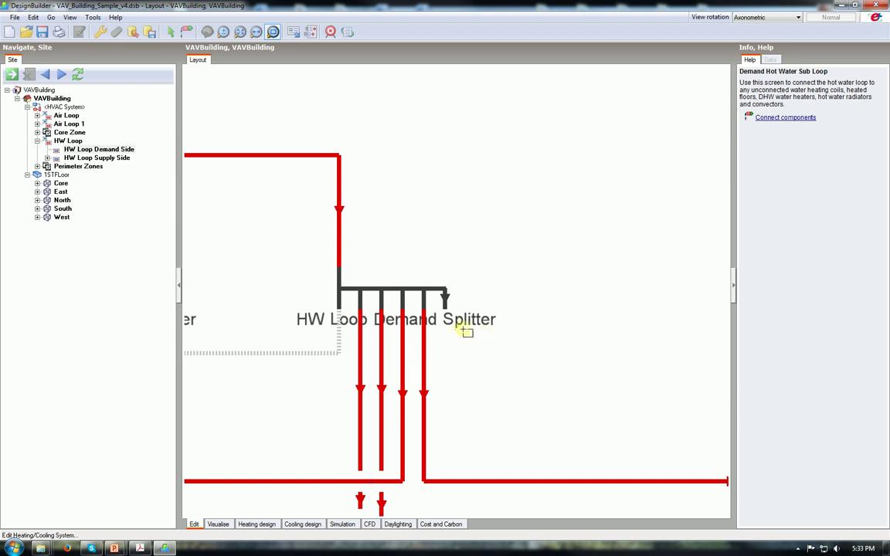
pyautogui.click(239, 32)
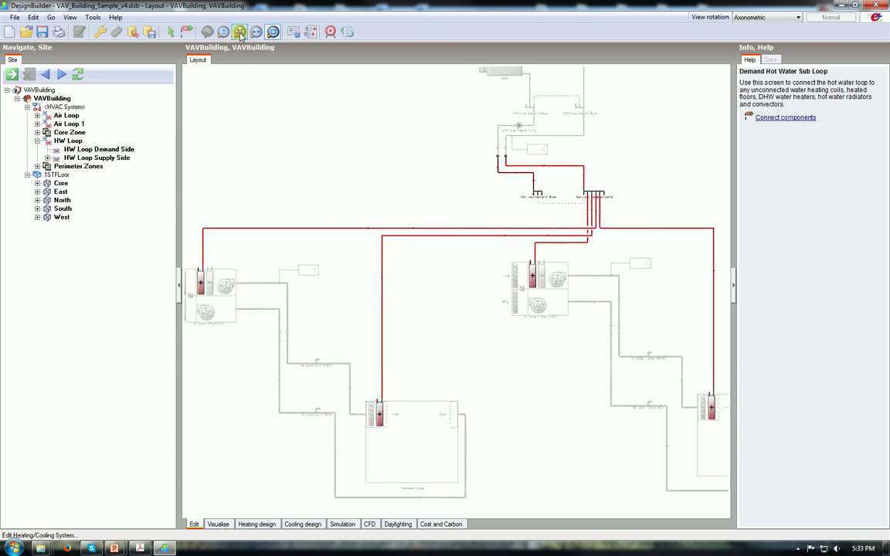
# Step: Pipe the HW demand mixer back from the right AHU coil, left AHU coil and lower-left zone coil
pyautogui.click(764, 119)
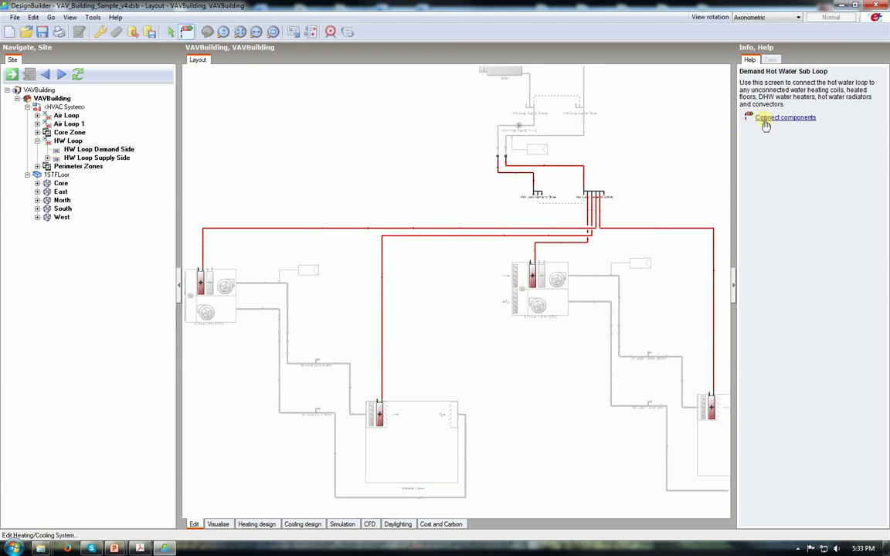
pyautogui.click(541, 195)
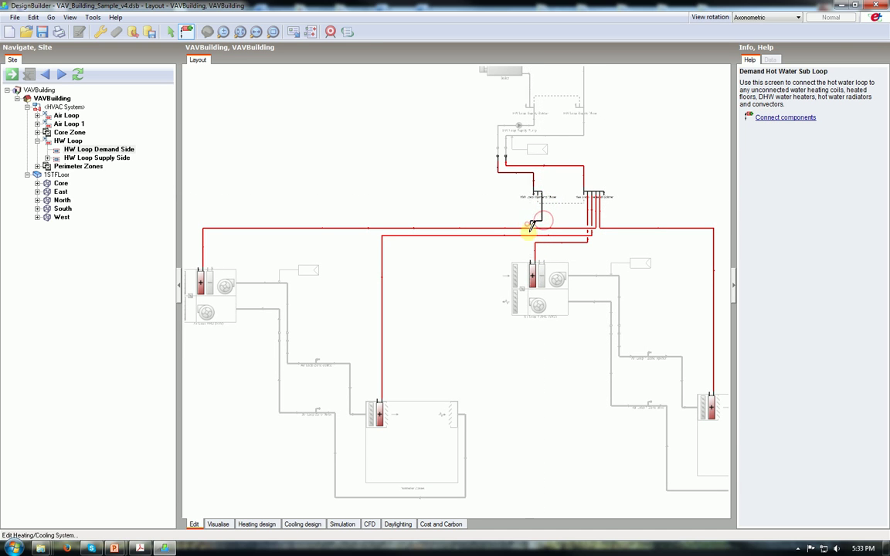
pyautogui.click(530, 251)
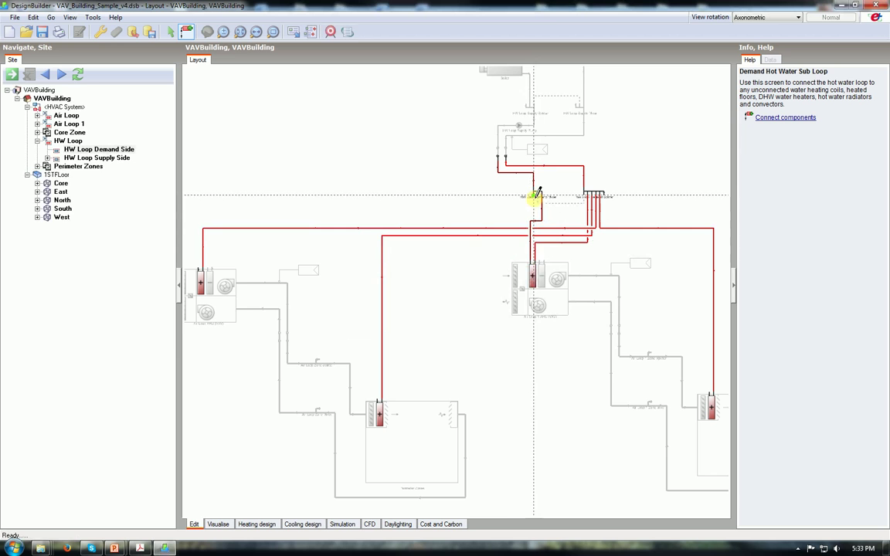
pyautogui.click(534, 196)
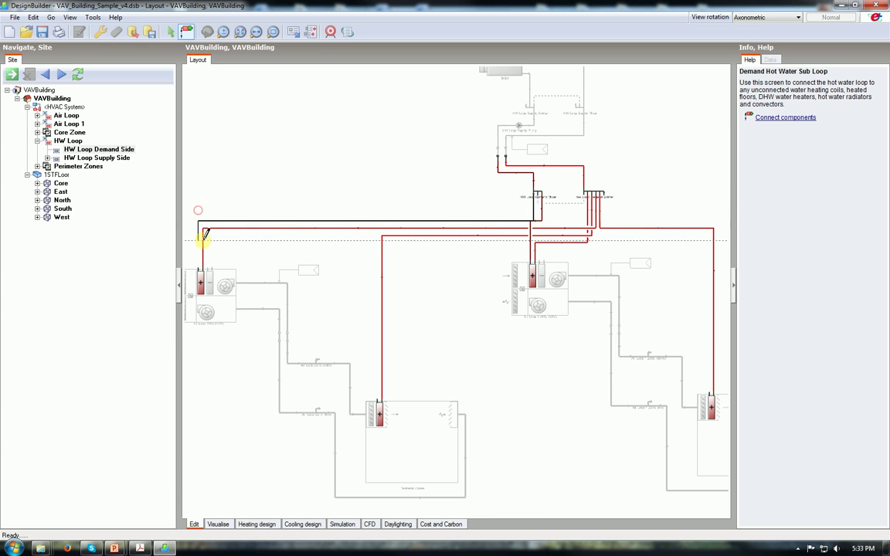
pyautogui.click(202, 233)
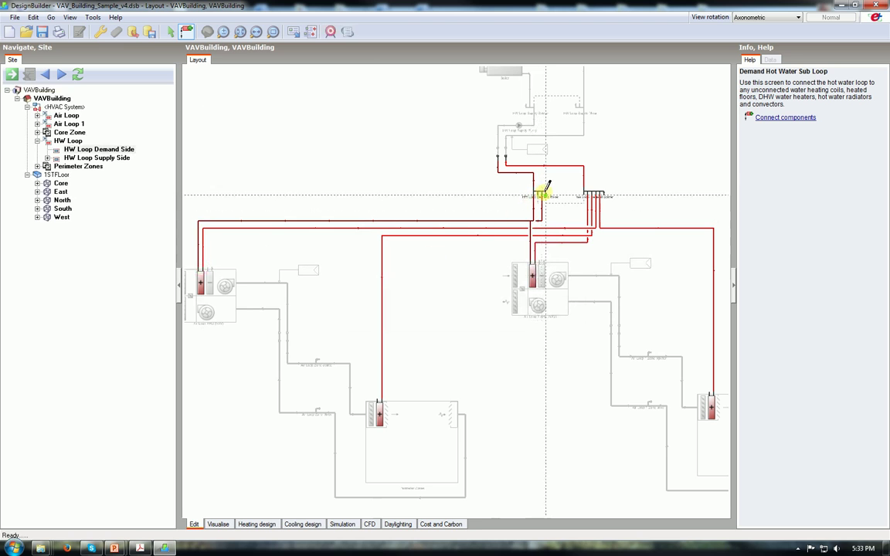
pyautogui.click(377, 222)
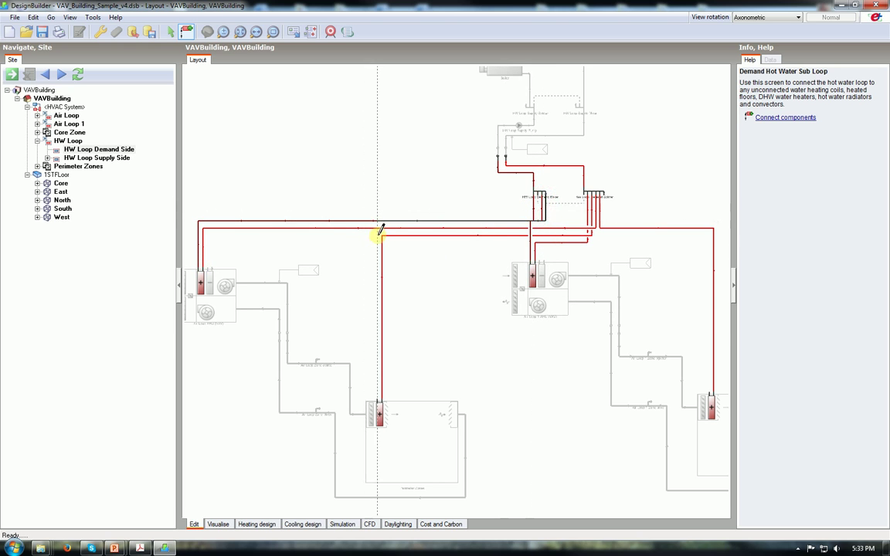
pyautogui.click(383, 397)
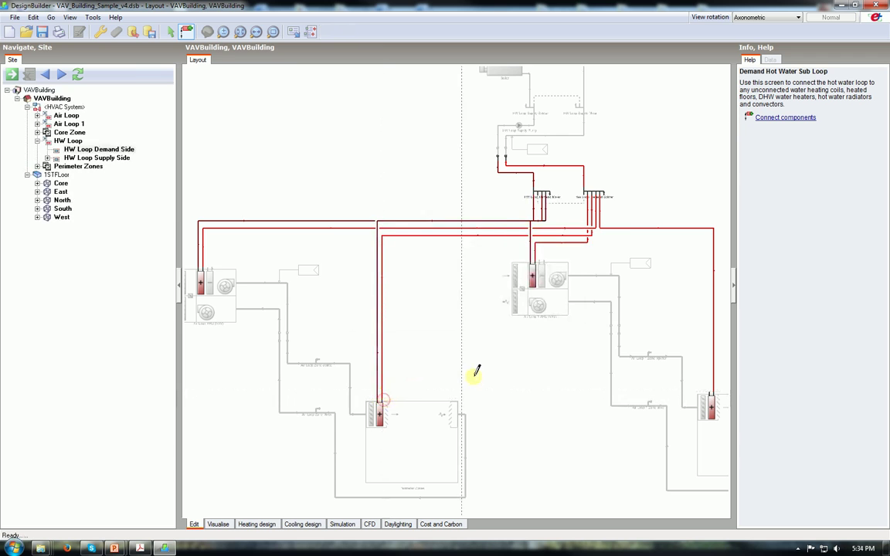
# Step: Add the right zone coil's return pipe, inspect the demand mixer, then show the whole HVAC system
pyautogui.click(555, 218)
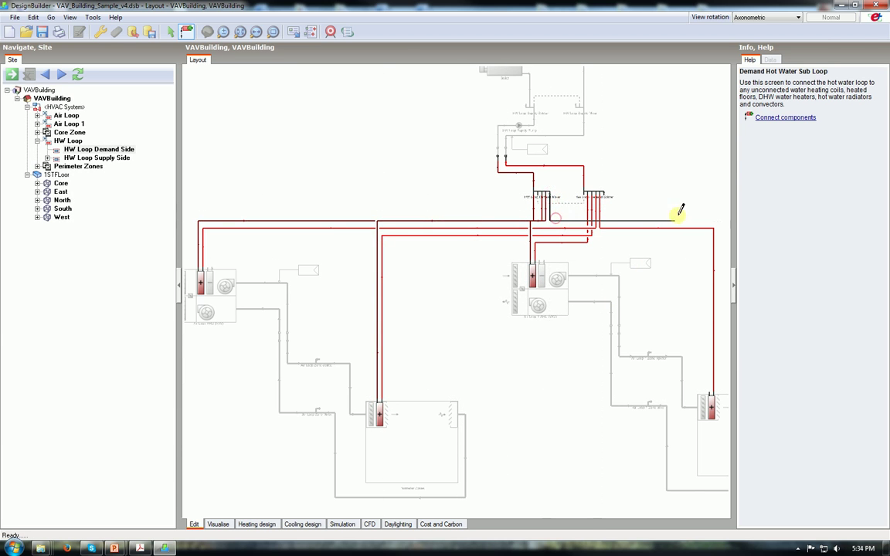
pyautogui.click(709, 217)
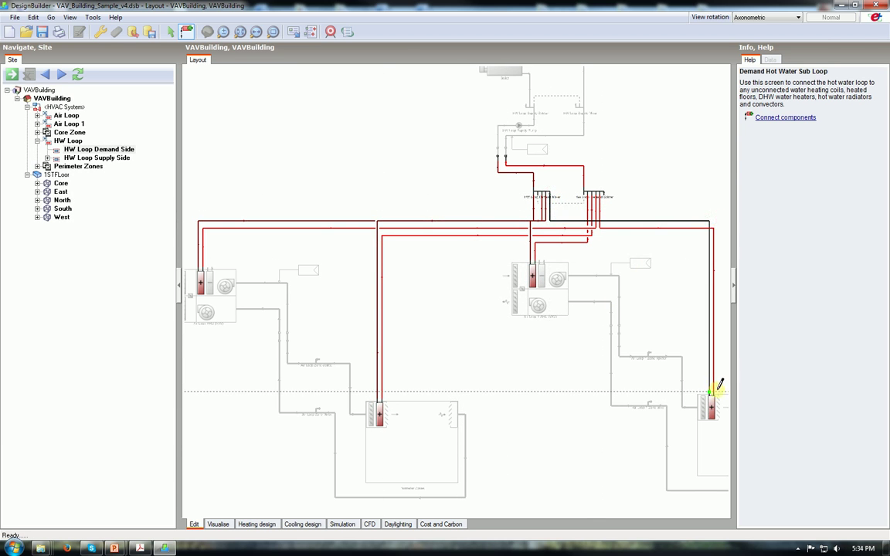
pyautogui.click(710, 392)
pyautogui.scroll(-4, 502, 301)
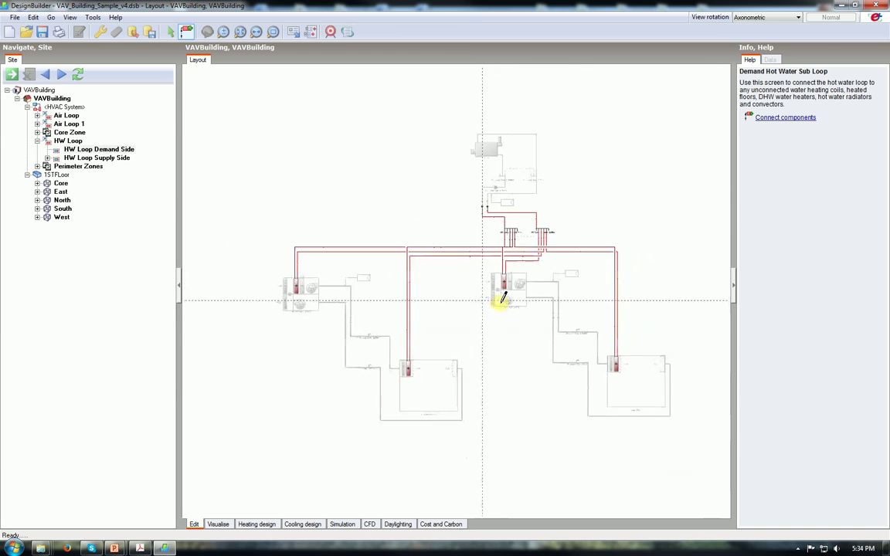
pyautogui.press('Escape')
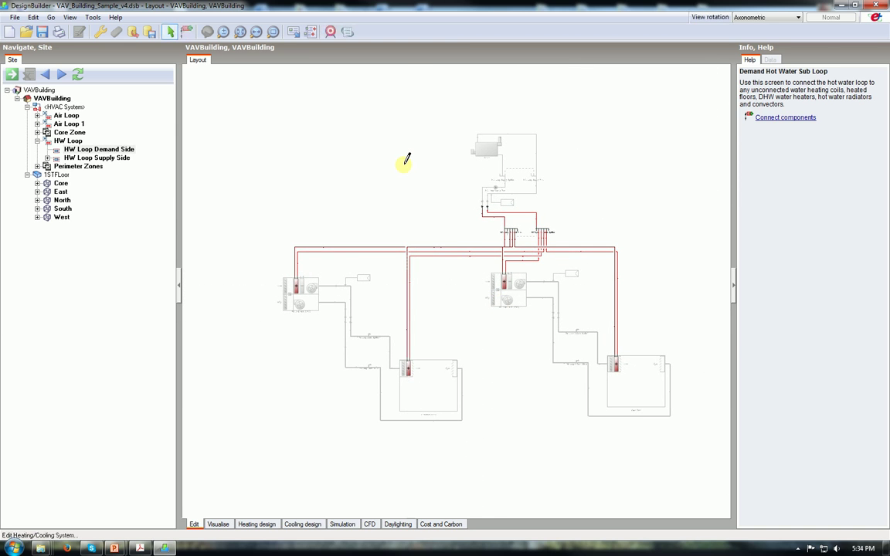
pyautogui.click(272, 31)
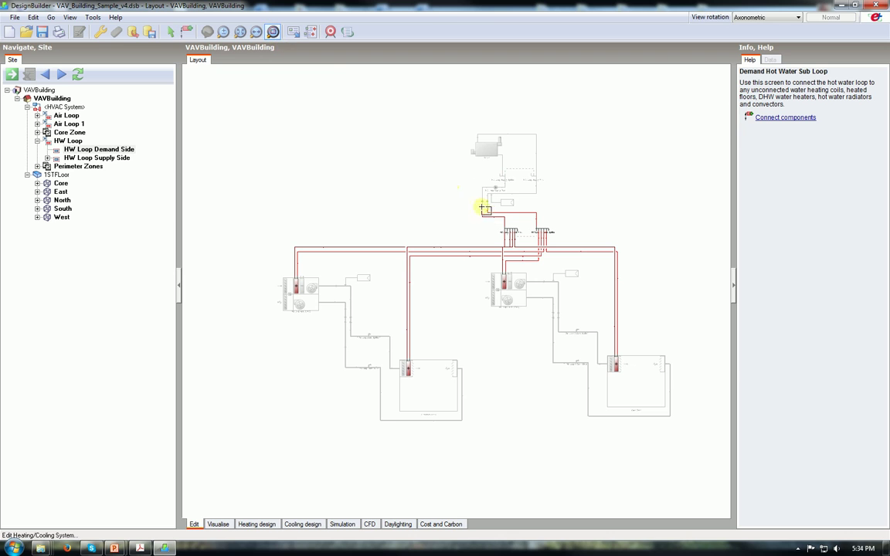
pyautogui.moveTo(490, 219); pyautogui.dragTo(527, 246)
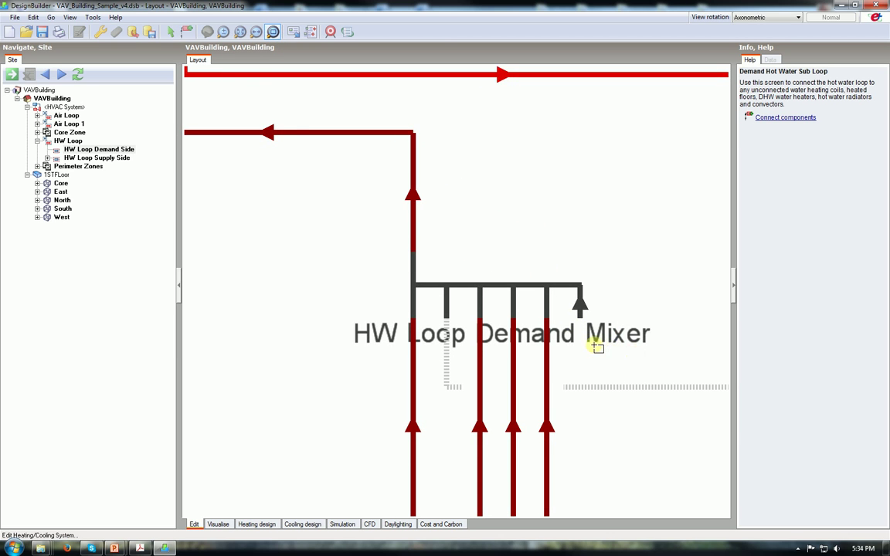
pyautogui.click(207, 32)
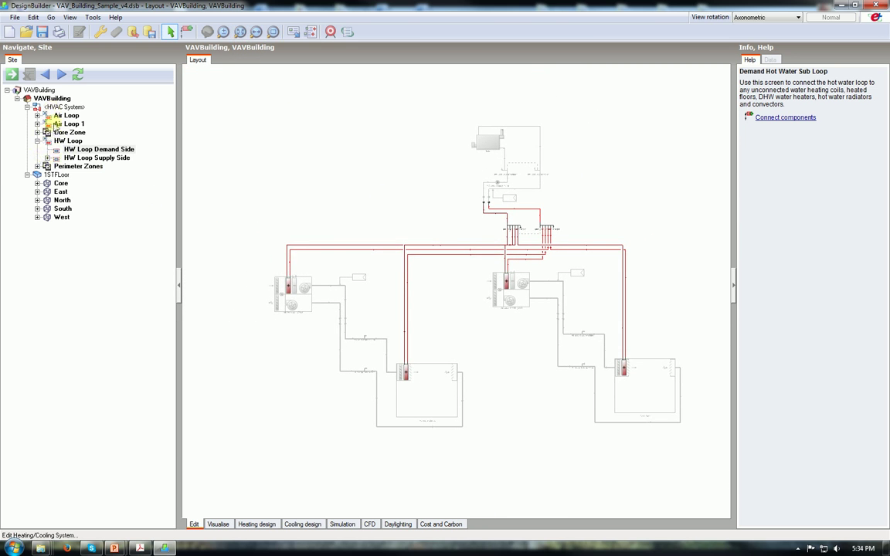
pyautogui.click(57, 108)
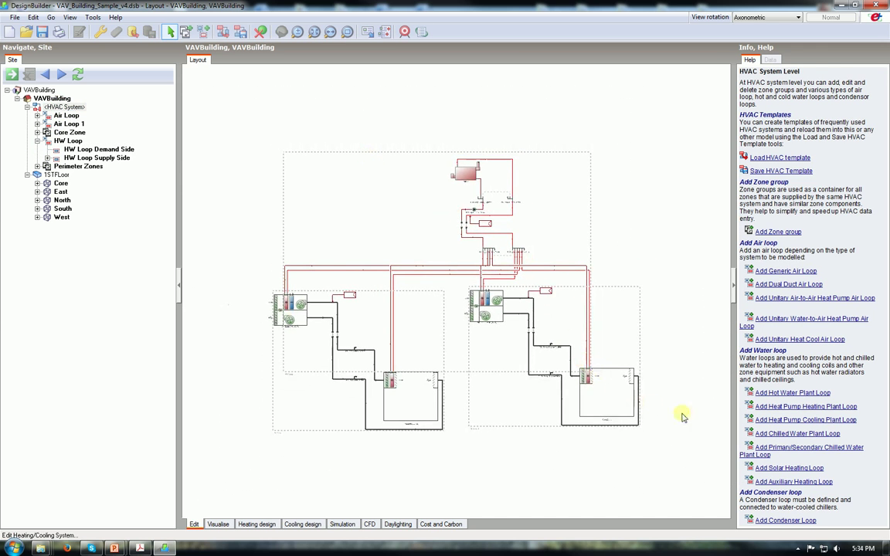
# Step: Add a CHW Loop chilled water plant loop, placed left of the hot water loop
pyautogui.click(762, 435)
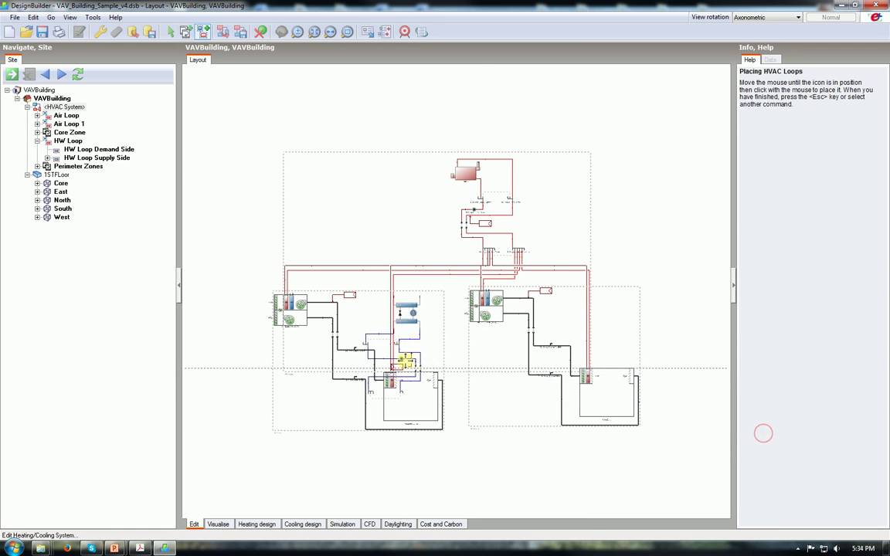
pyautogui.scroll(-2, 290, 165)
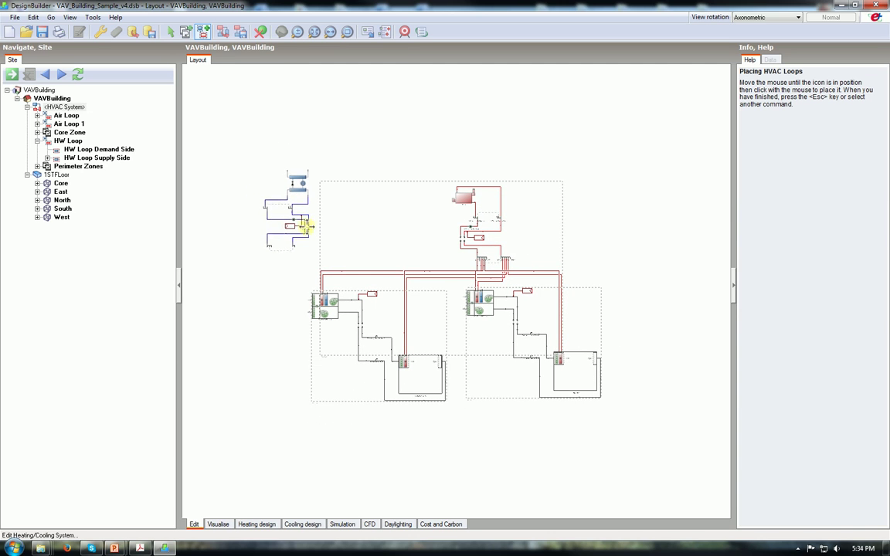
pyautogui.click(306, 226)
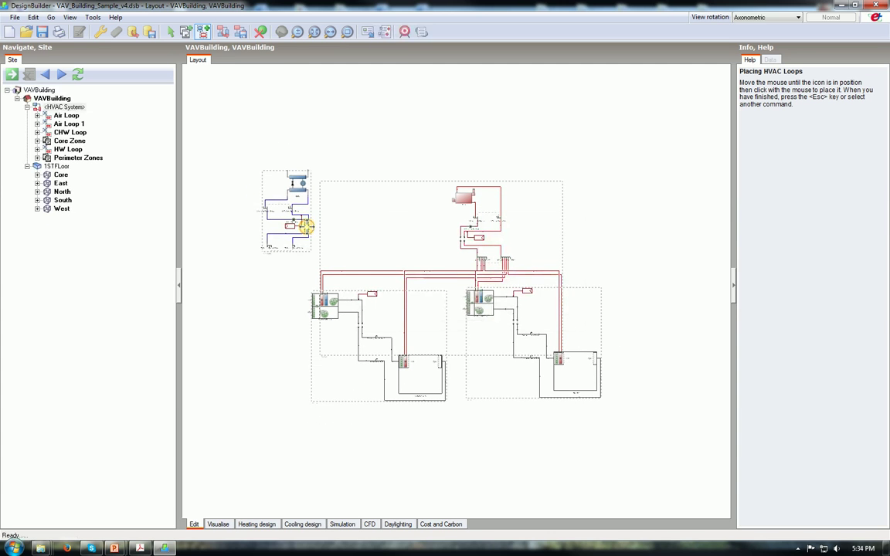
# Step: Browse CHW Loop's Chiller, setpoint manager and supply pump, ending on the CHW Loop Demand Side
pyautogui.click(69, 133)
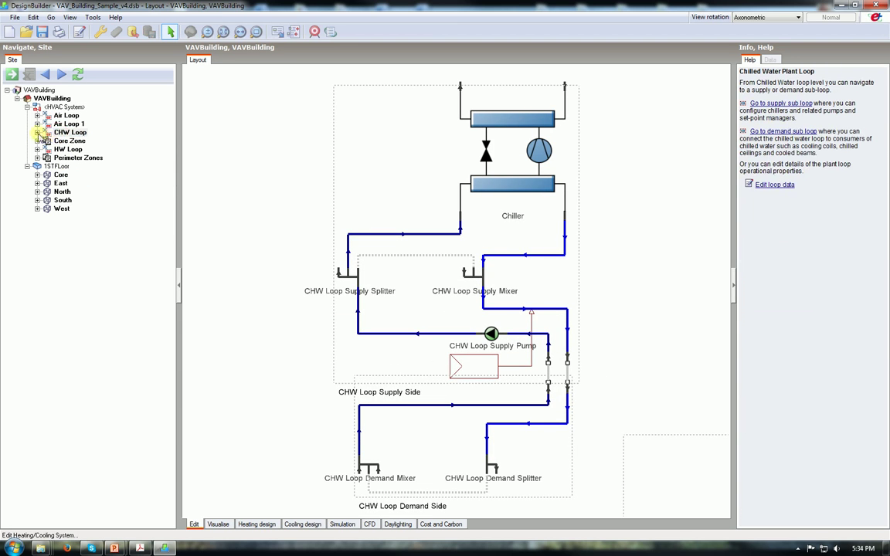
pyautogui.click(37, 132)
pyautogui.click(71, 141)
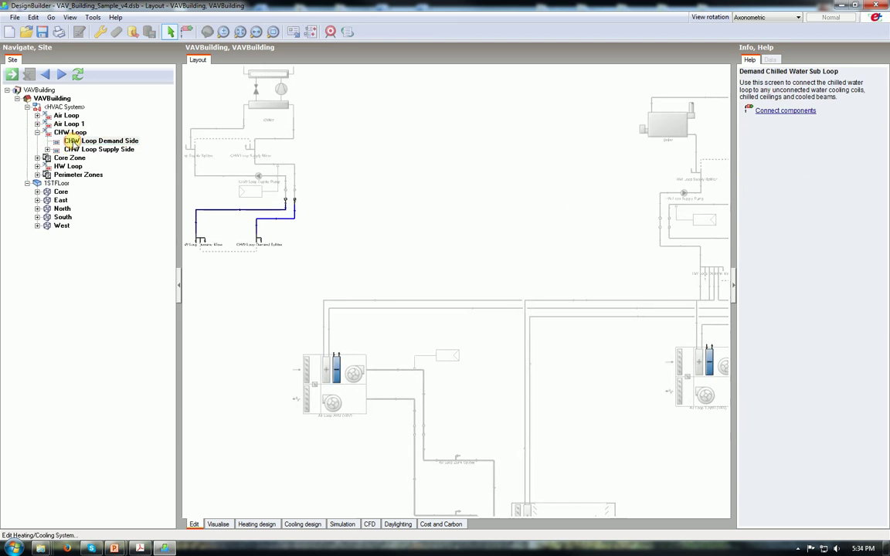
pyautogui.click(71, 150)
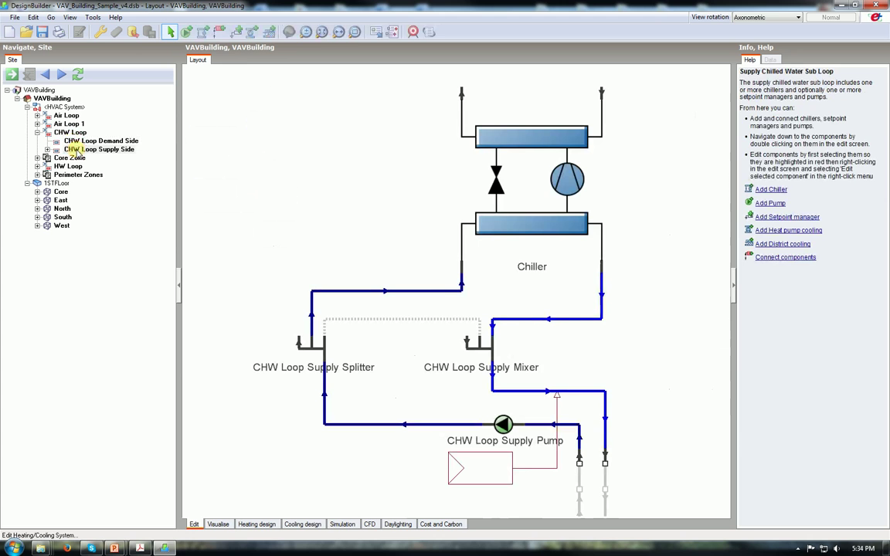
pyautogui.click(47, 150)
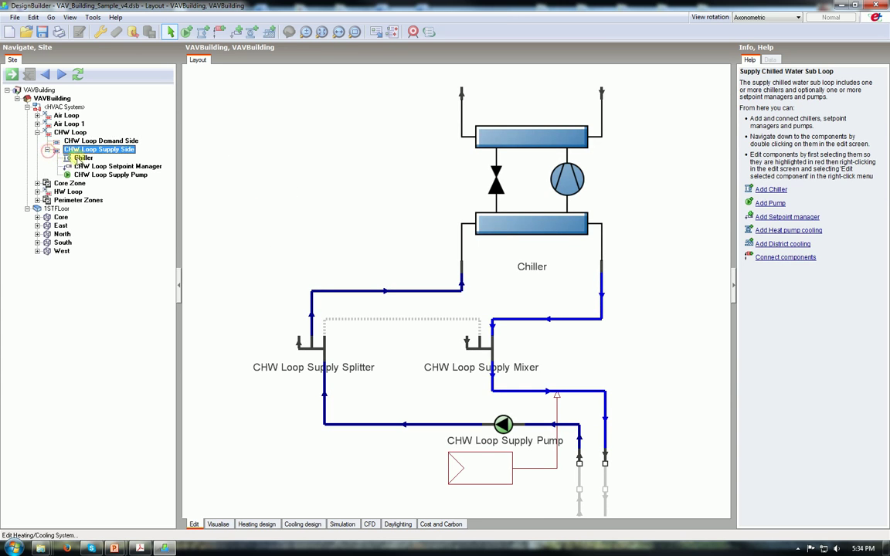
pyautogui.click(81, 157)
pyautogui.click(85, 167)
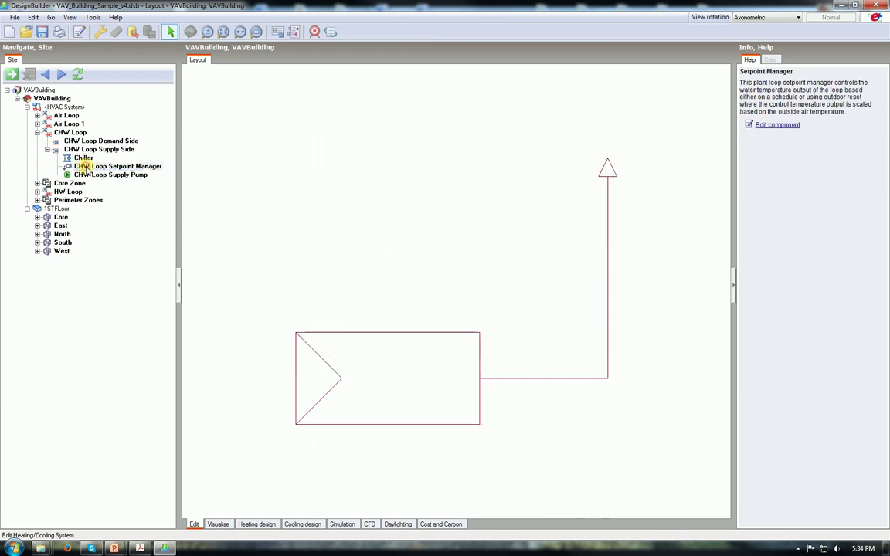
pyautogui.click(89, 174)
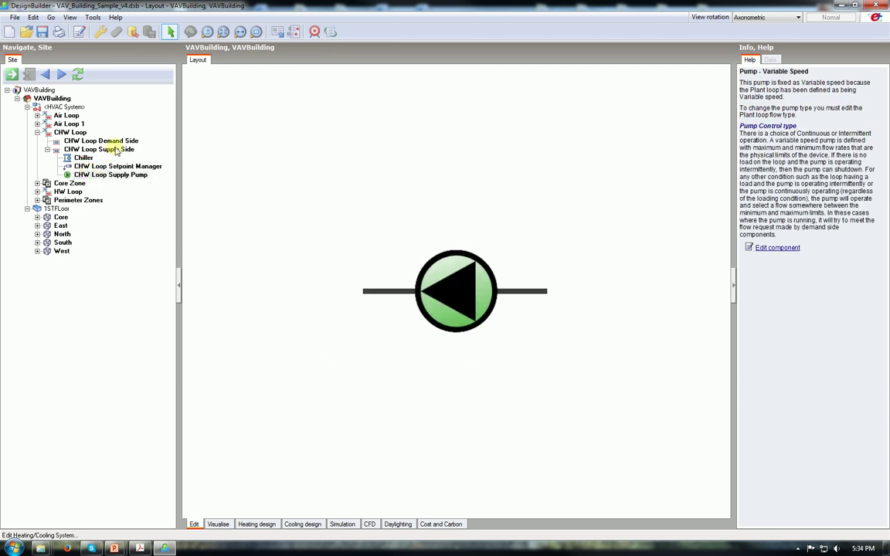
pyautogui.click(112, 142)
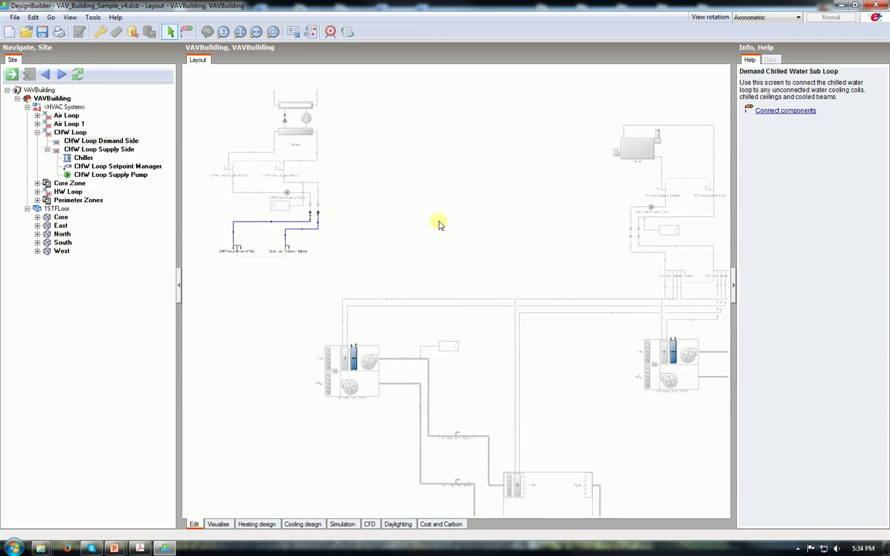
# Step: Pipe the chilled water demand splitter to the left and right AHU cooling coils
pyautogui.click(776, 113)
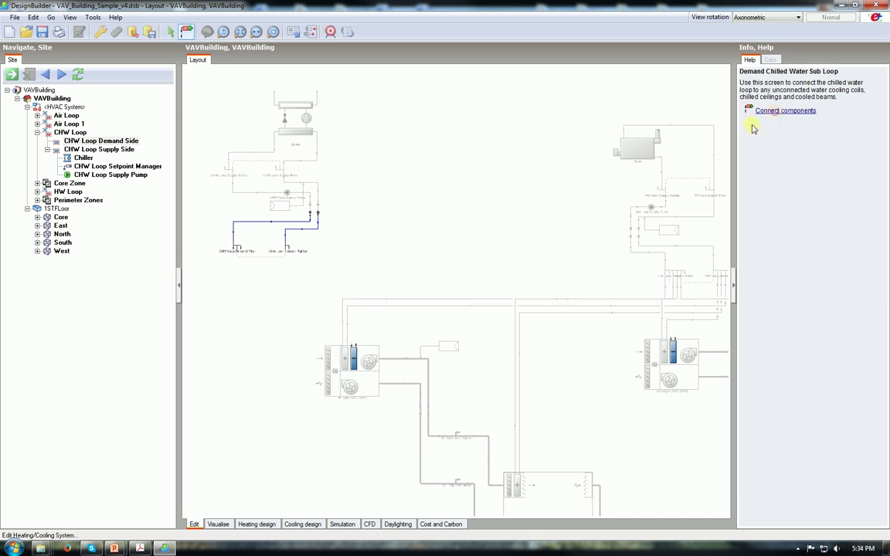
pyautogui.click(291, 251)
pyautogui.click(292, 304)
pyautogui.click(350, 309)
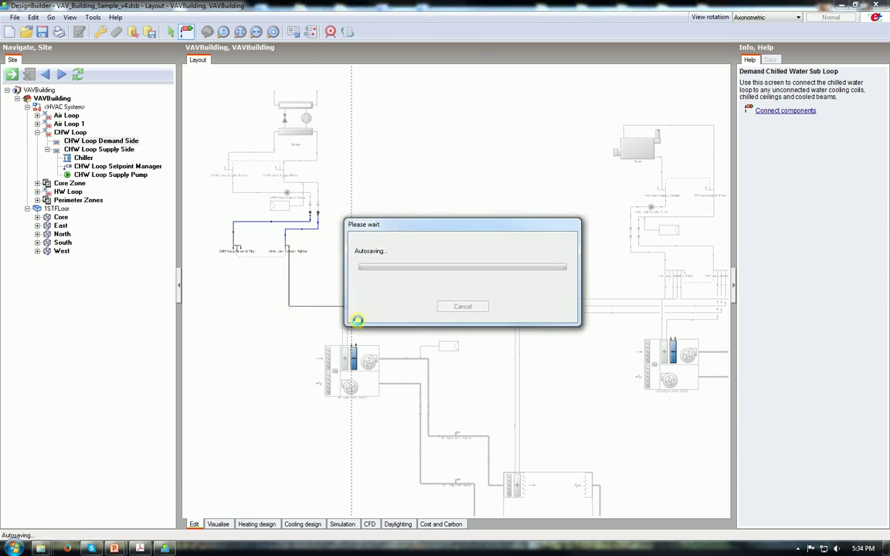
pyautogui.click(358, 336)
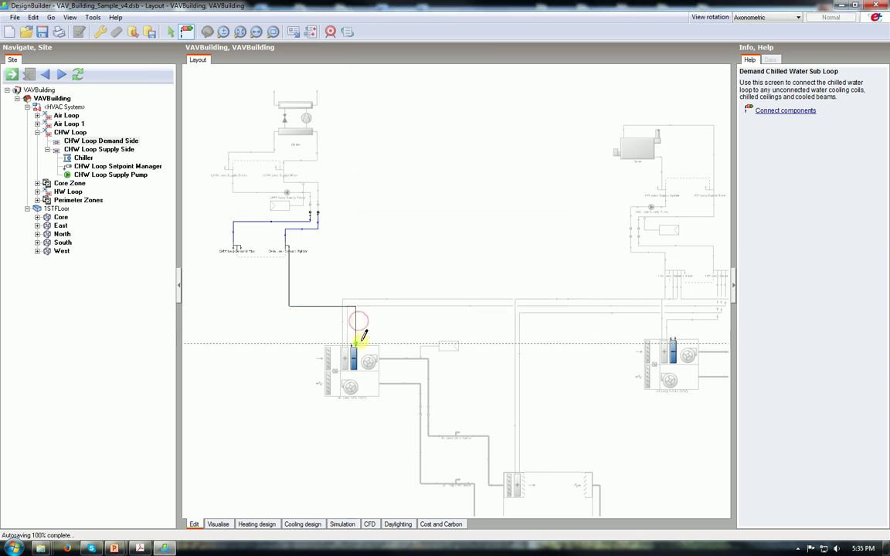
pyautogui.click(293, 249)
pyautogui.click(301, 293)
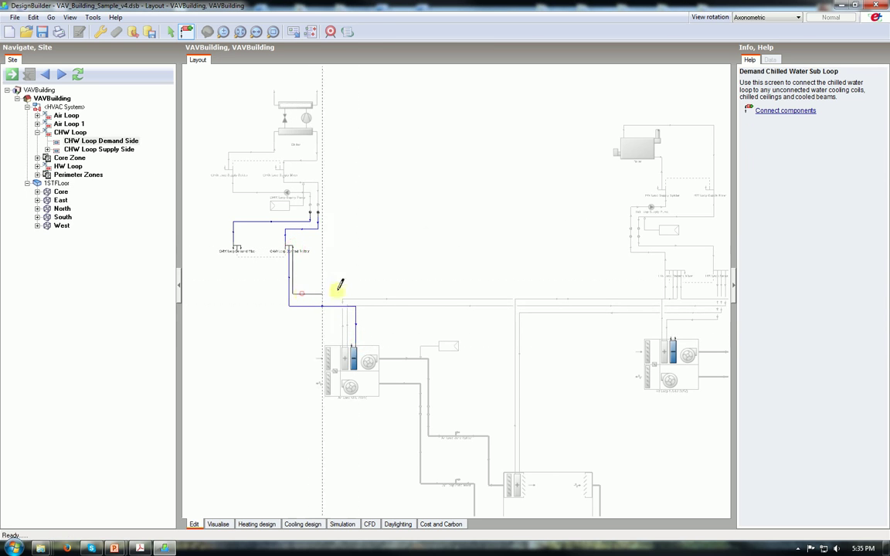
pyautogui.click(676, 295)
pyautogui.click(675, 342)
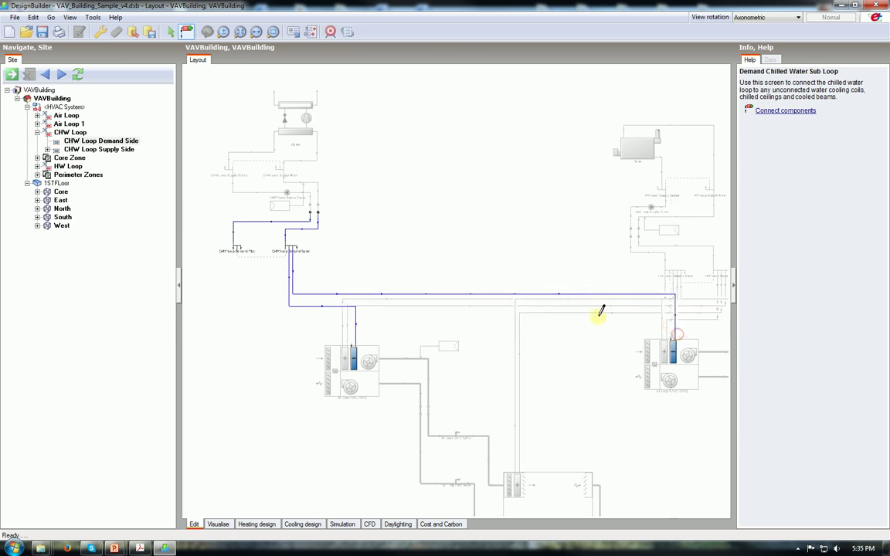
# Step: Run return pipes from both AHU cooling coils to the CHW demand mixer, then view the whole system
pyautogui.click(240, 250)
pyautogui.click(255, 324)
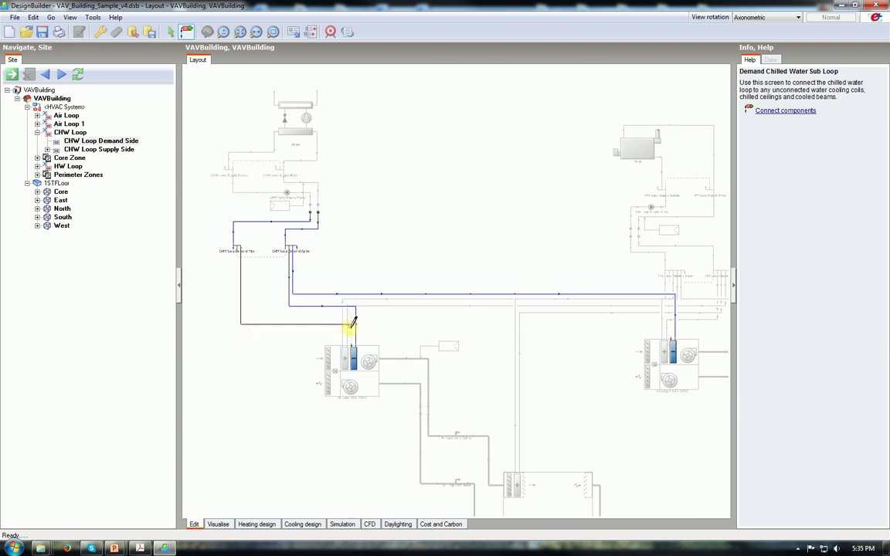
pyautogui.click(352, 323)
pyautogui.click(353, 344)
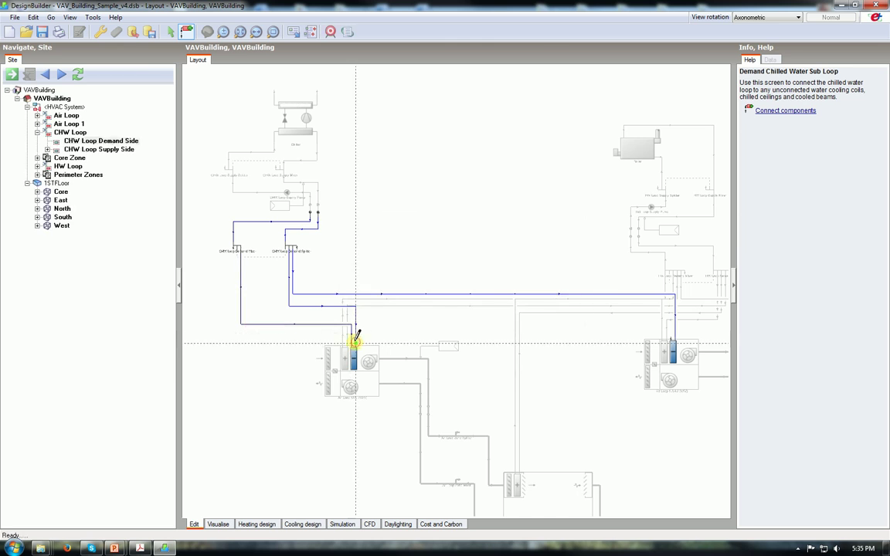
pyautogui.click(235, 249)
pyautogui.click(243, 306)
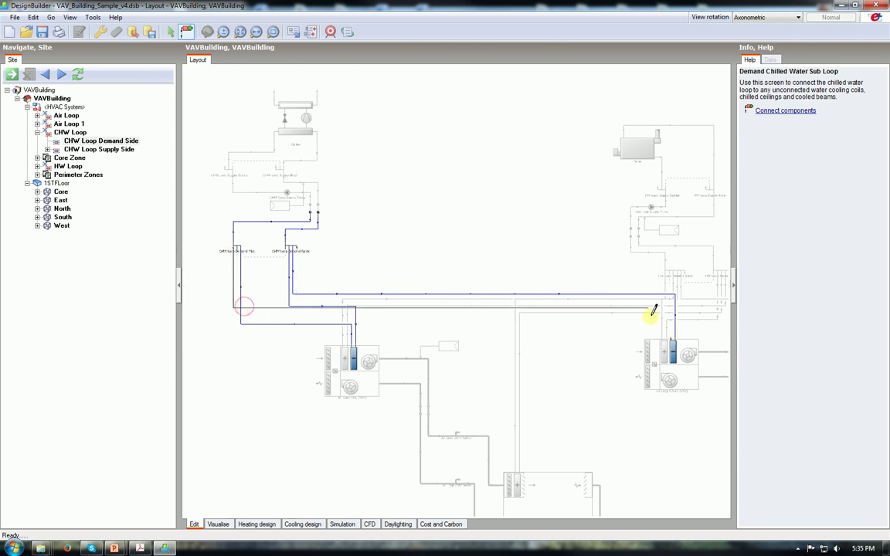
pyautogui.click(667, 331)
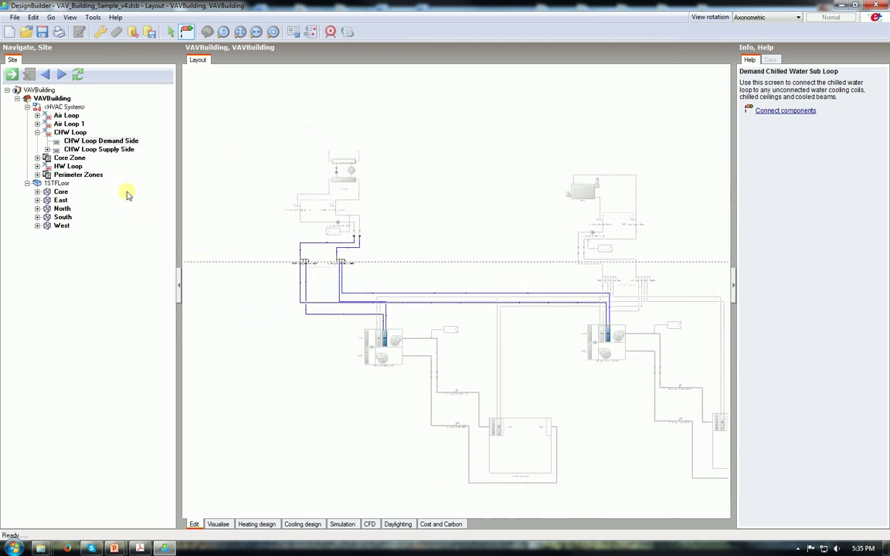
pyautogui.click(69, 107)
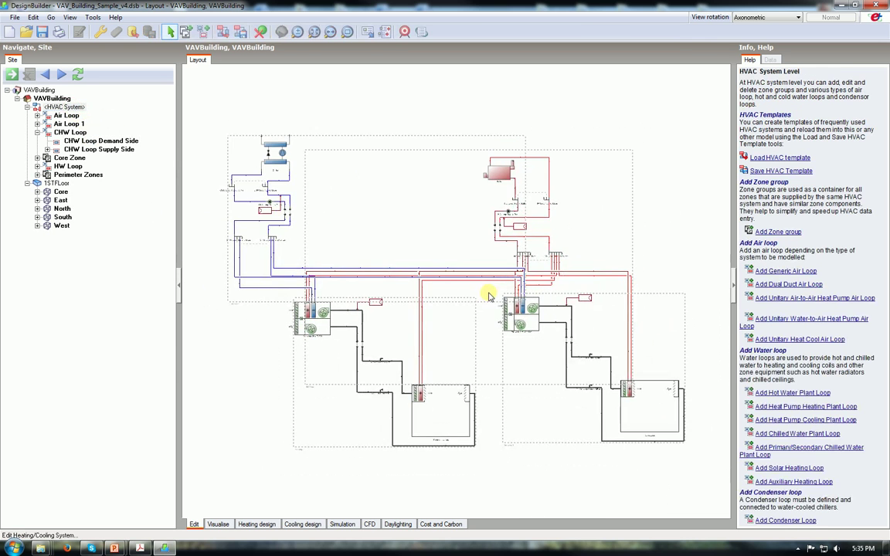
pyautogui.click(346, 33)
pyautogui.moveTo(201, 207); pyautogui.dragTo(309, 116)
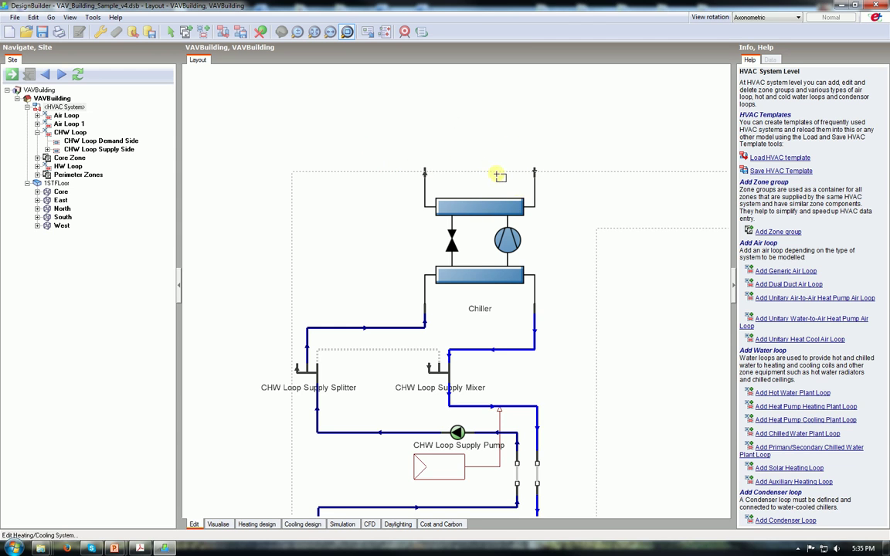
pyautogui.scroll(-2, 473, 164)
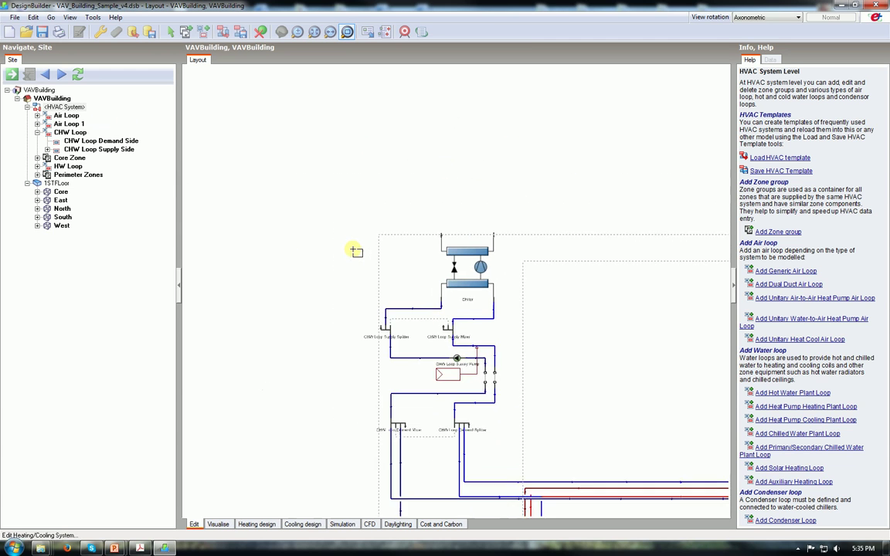
pyautogui.scroll(-1, 340, 239)
pyautogui.press('Escape')
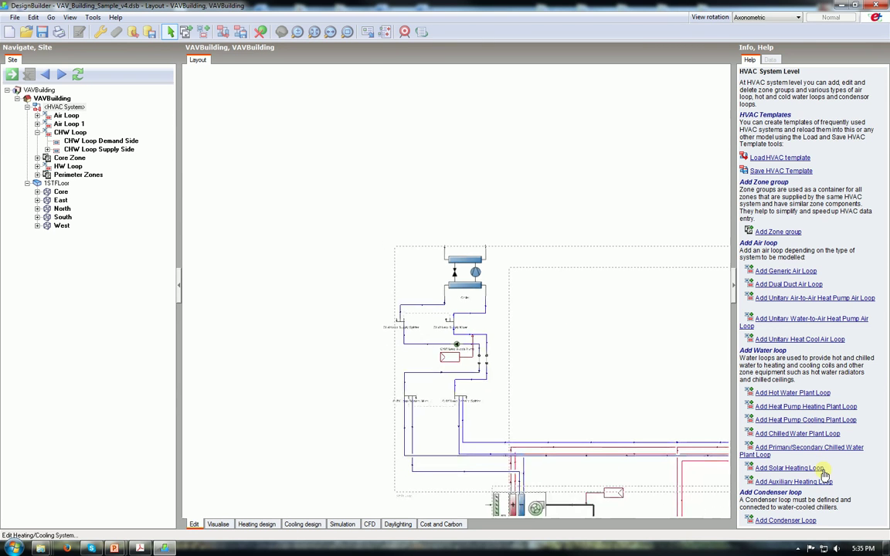
pyautogui.scroll(-3, 856, 477)
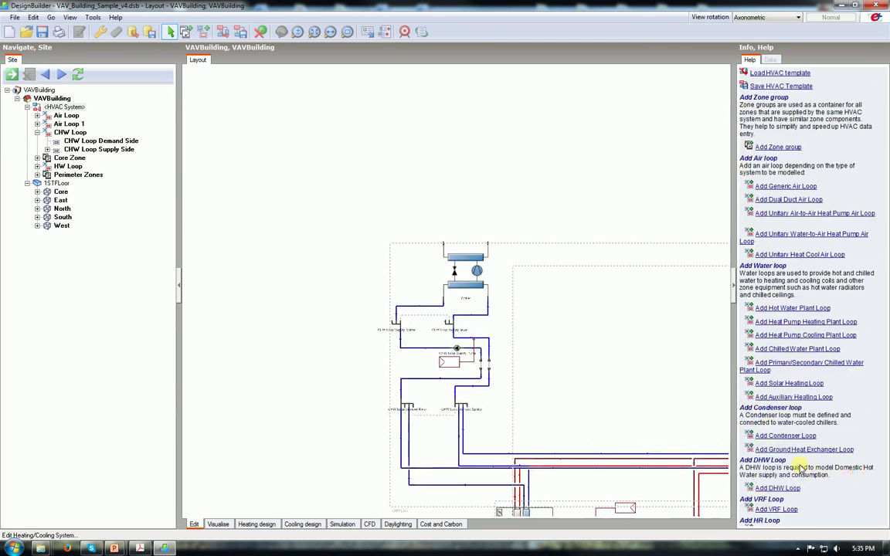
pyautogui.click(786, 437)
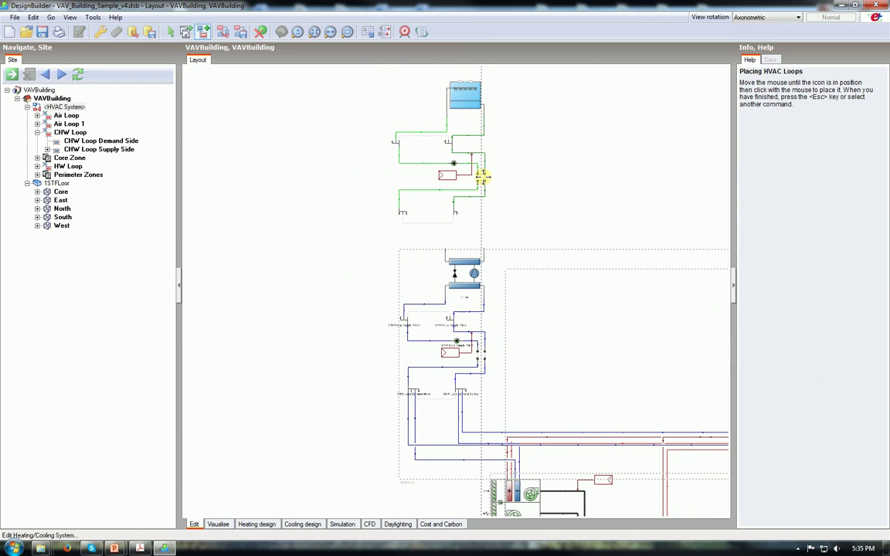
# Step: Place the Condenser Loop above the chiller and open its diagram
pyautogui.click(453, 175)
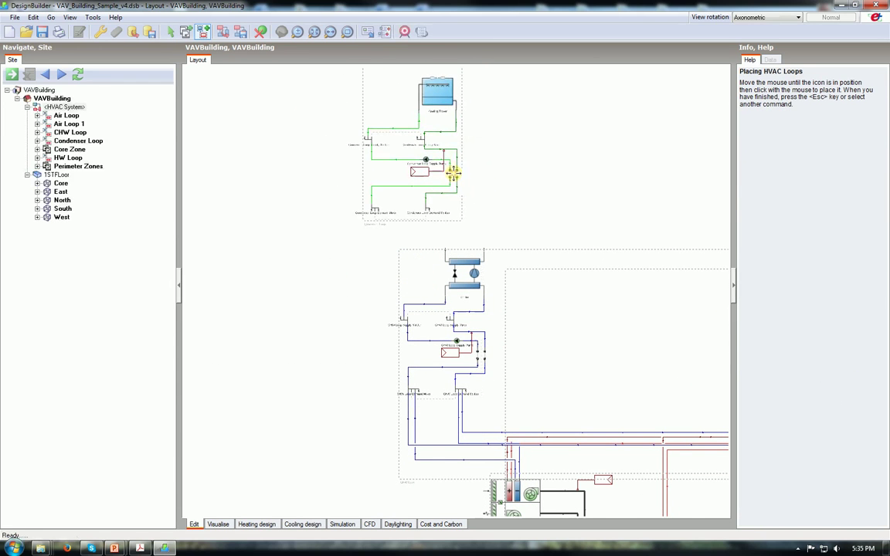
pyautogui.press('Escape')
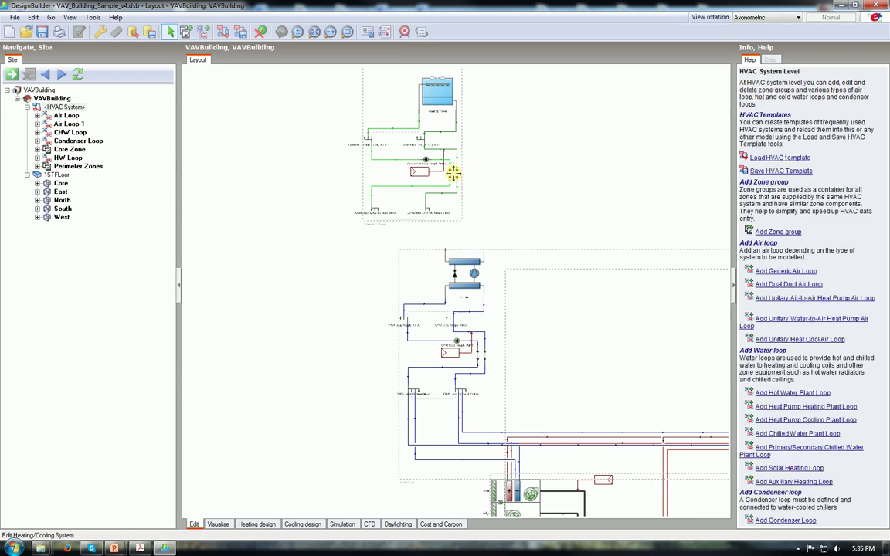
pyautogui.click(61, 141)
# Step: Browse the condenser supply side's setpoint manager, supply pump and Cooling Tower, ending on Condenser Loop Demand Side
pyautogui.click(37, 141)
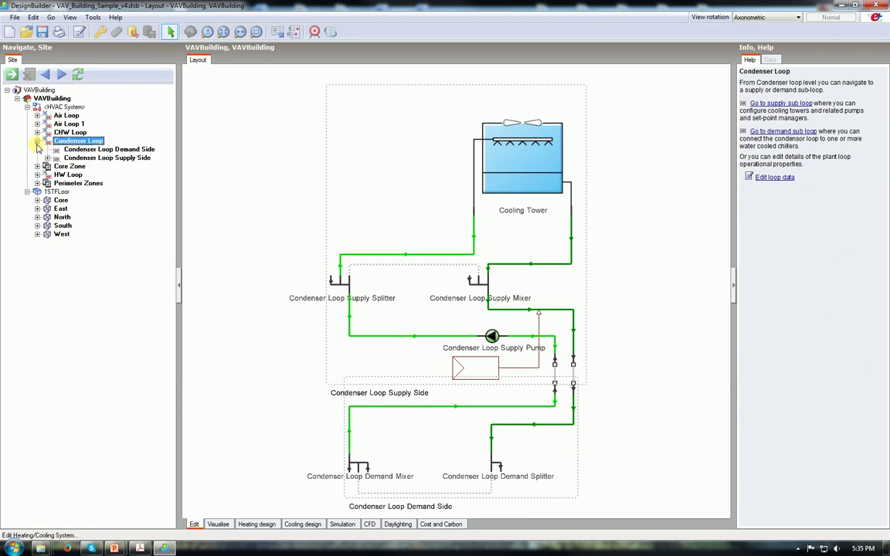
pyautogui.click(93, 149)
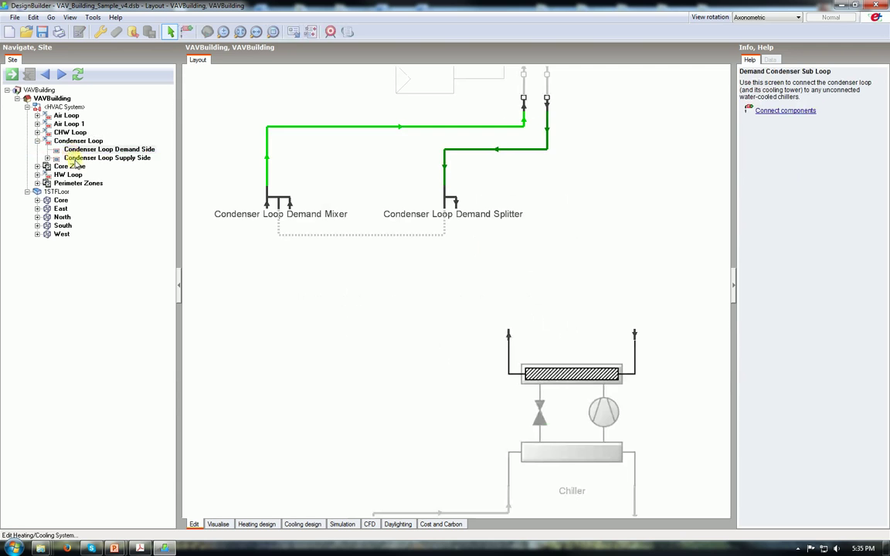
pyautogui.click(74, 158)
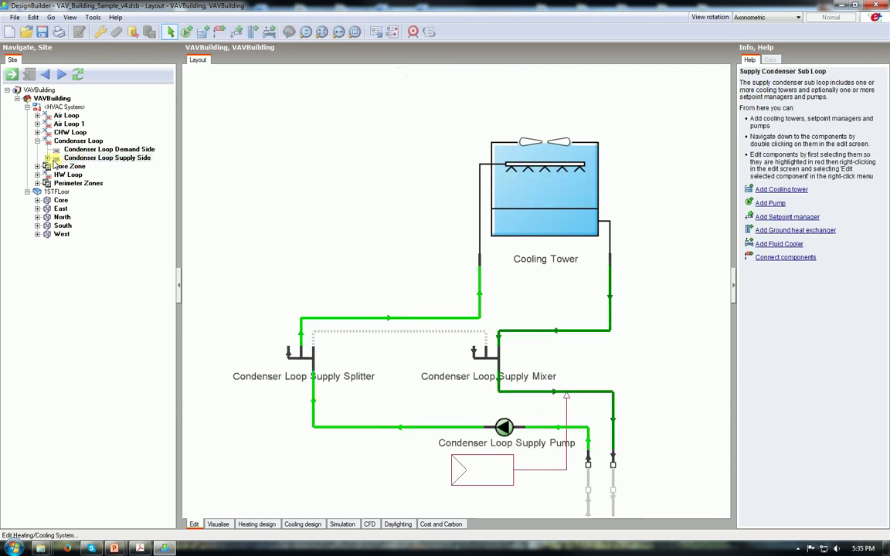
pyautogui.click(47, 157)
pyautogui.click(88, 167)
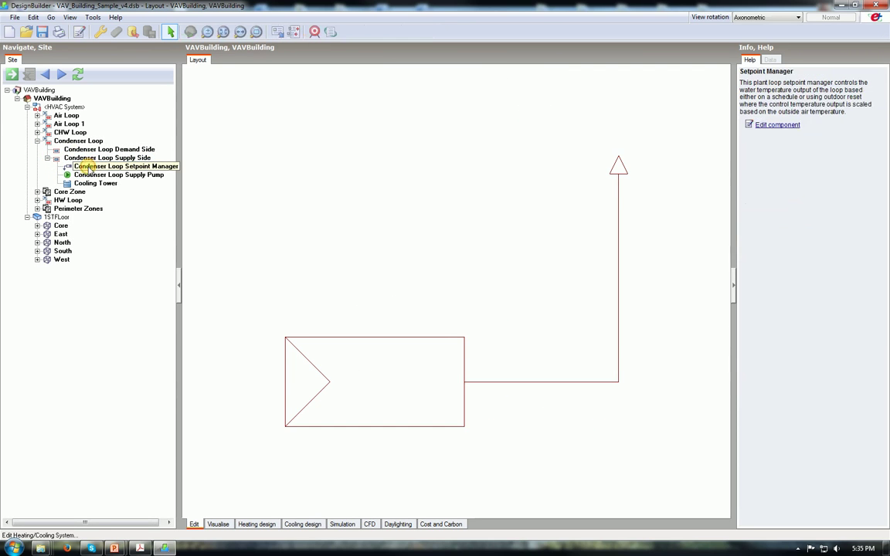
pyautogui.click(92, 175)
pyautogui.click(87, 183)
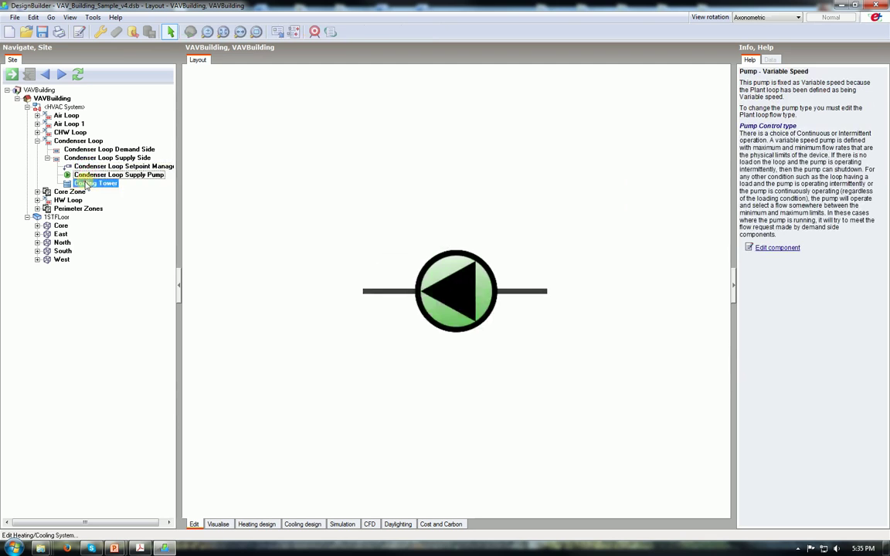
pyautogui.click(98, 149)
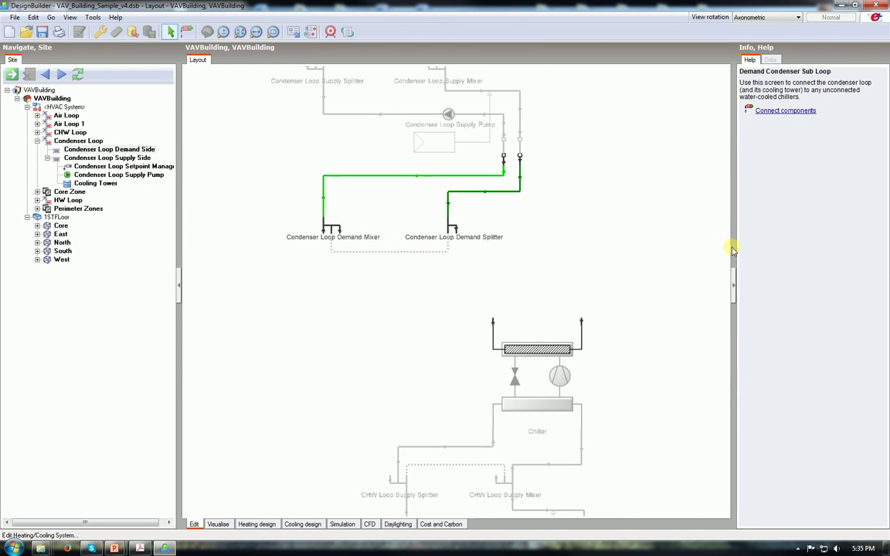
# Step: Pipe the Condenser Loop demand splitter and mixer to the chiller's condenser, then view the whole HVAC system
pyautogui.click(771, 112)
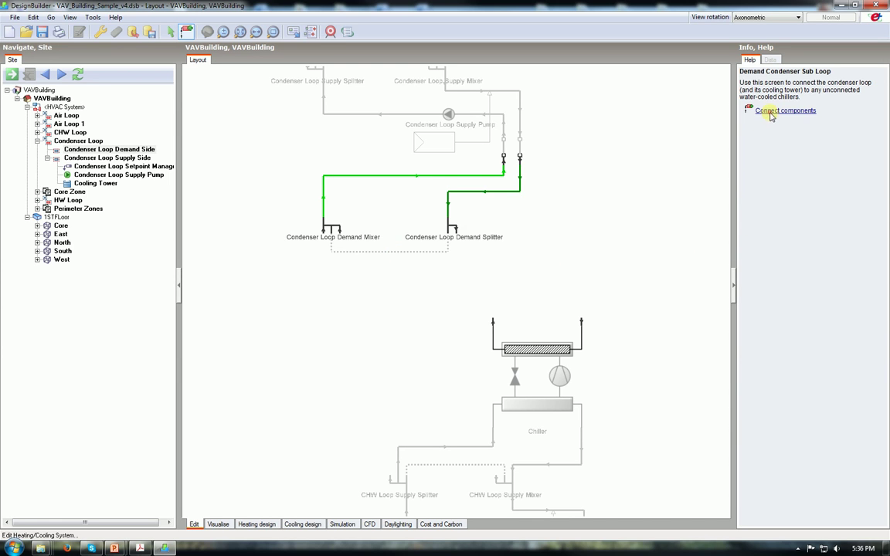
pyautogui.click(455, 230)
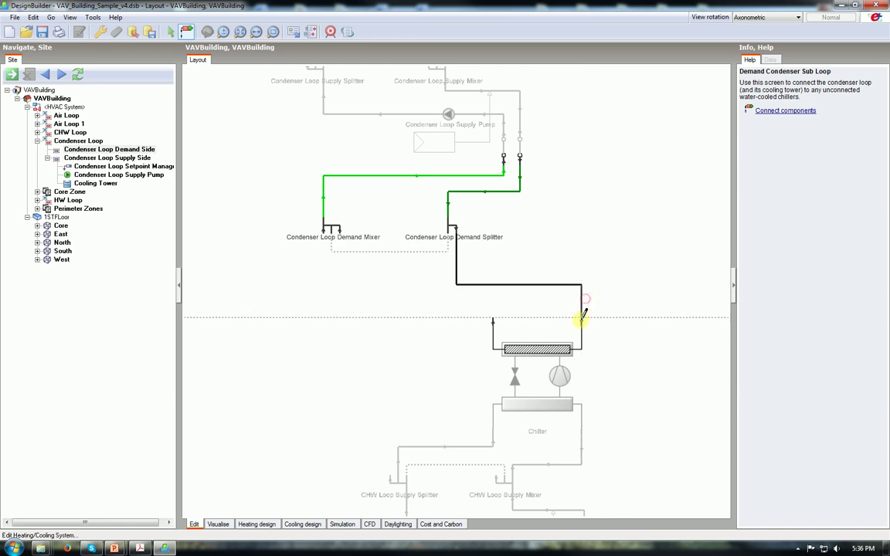
pyautogui.click(582, 316)
pyautogui.click(340, 230)
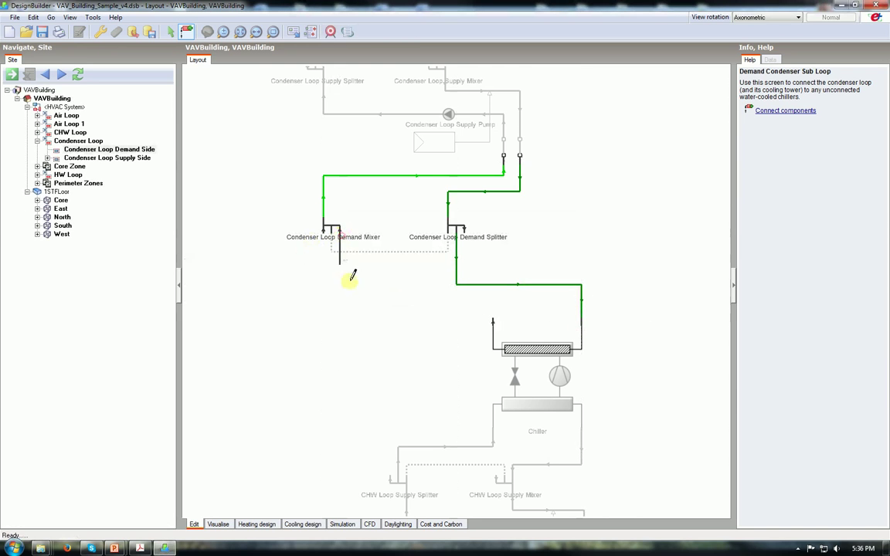
pyautogui.click(350, 294)
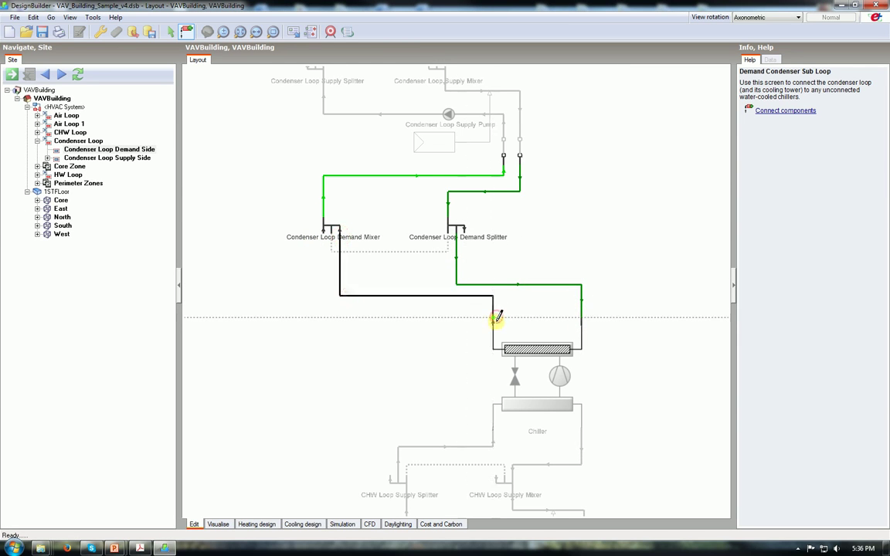
pyautogui.click(493, 317)
pyautogui.click(64, 107)
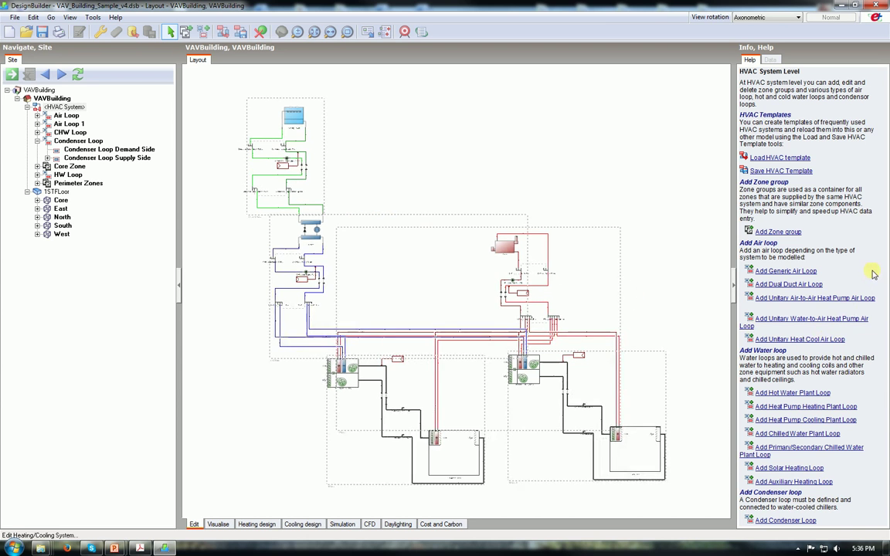
# Step: Add a DHW Loop with water heater at the top of the layout and open its diagram
pyautogui.scroll(-3, 869, 270)
pyautogui.scroll(-1, 863, 265)
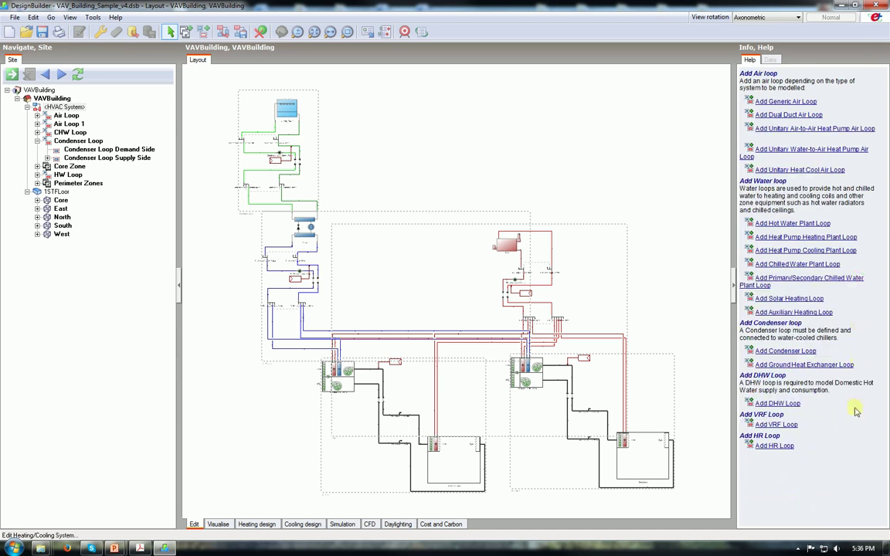
pyautogui.click(778, 404)
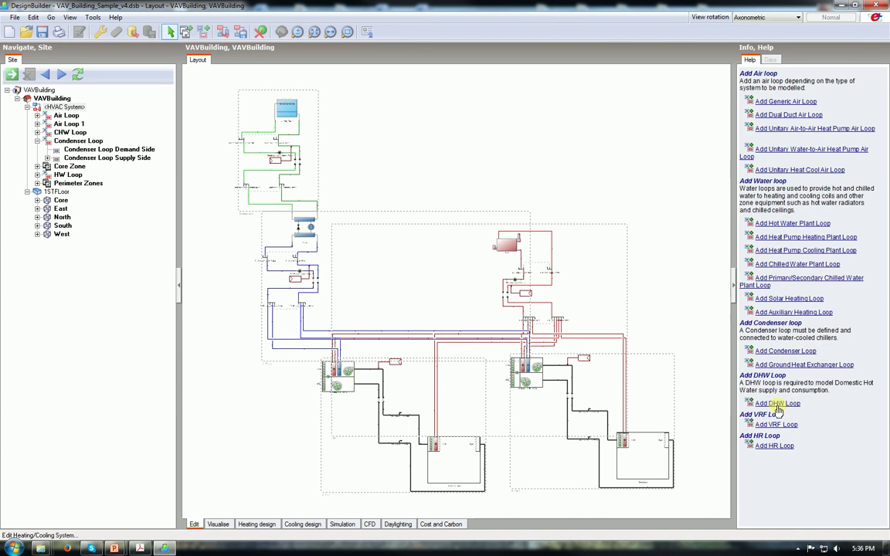
pyautogui.click(387, 153)
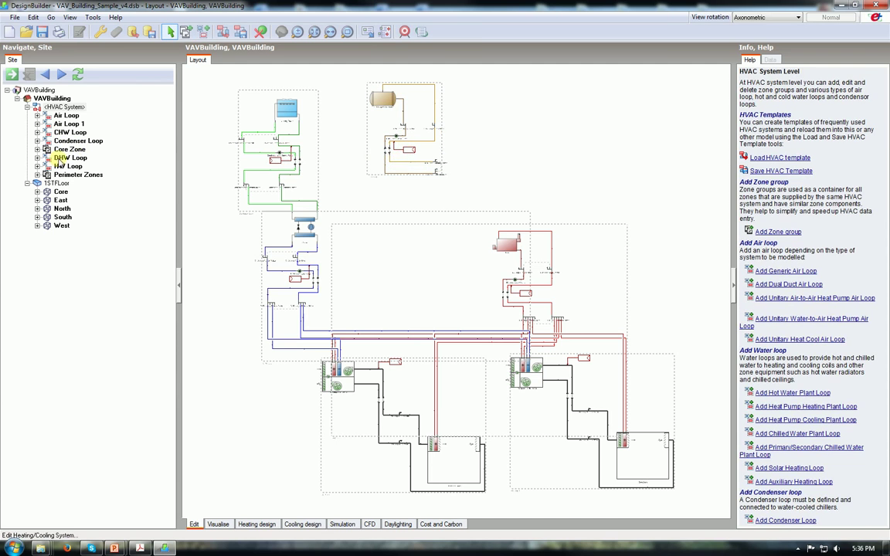
pyautogui.click(58, 158)
# Step: Expand the DHW Loop in the Site tree and open its demand side
pyautogui.click(37, 158)
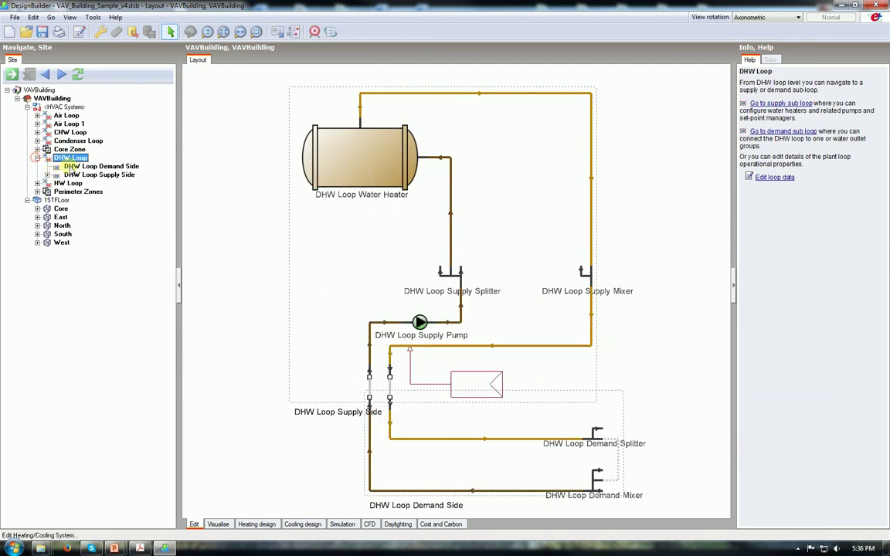
pyautogui.click(99, 166)
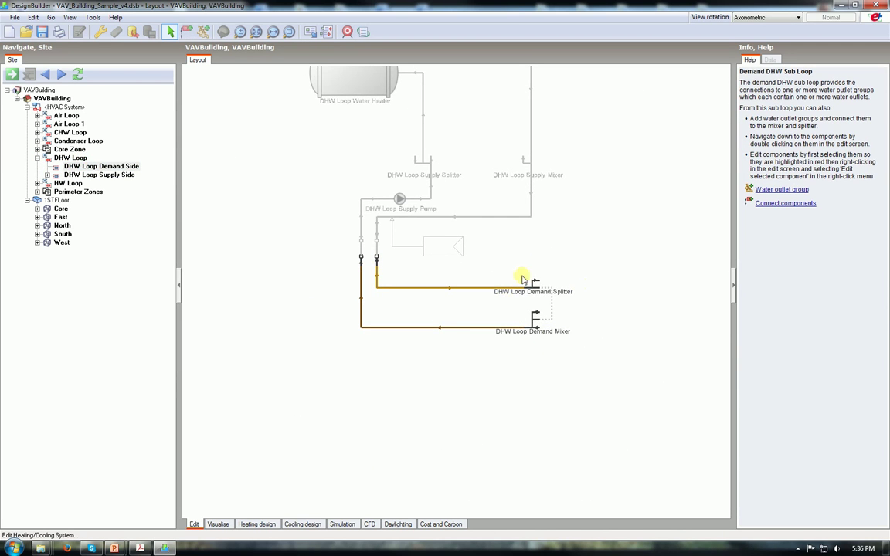
pyautogui.click(47, 175)
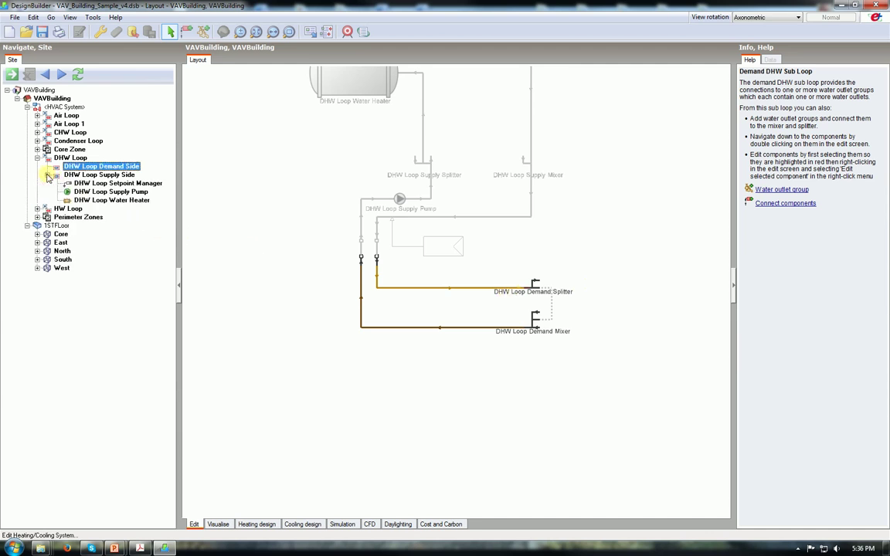
# Step: Check the DHW supply setpoint manager, pump and water heater, then return to the demand side
pyautogui.click(97, 184)
pyautogui.click(94, 192)
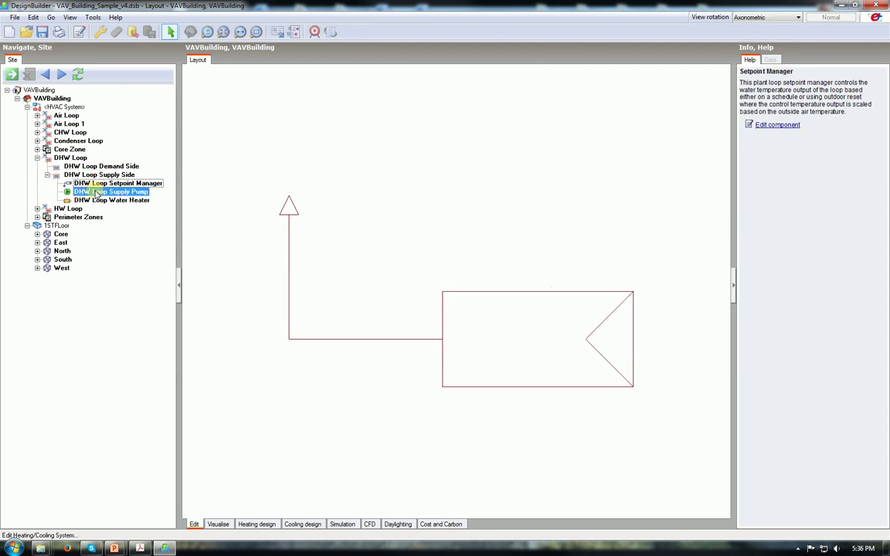
pyautogui.click(97, 200)
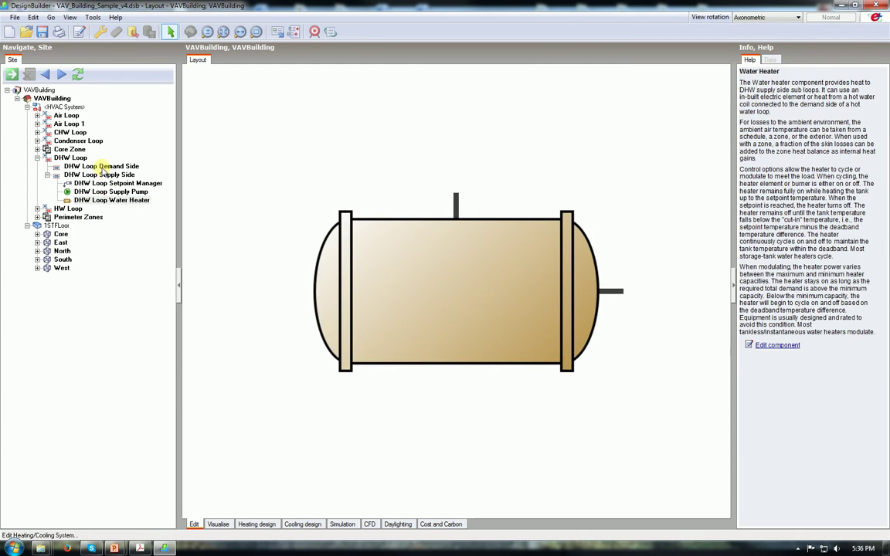
pyautogui.click(102, 166)
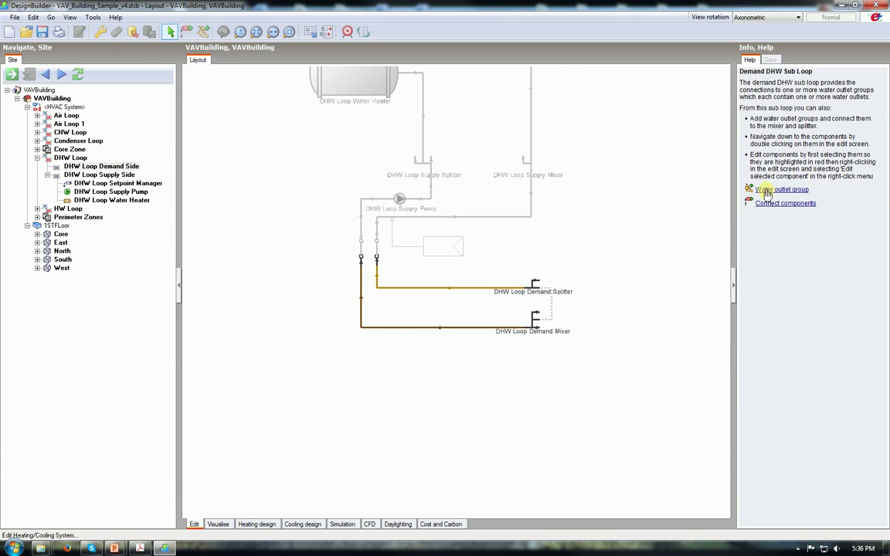
pyautogui.click(795, 192)
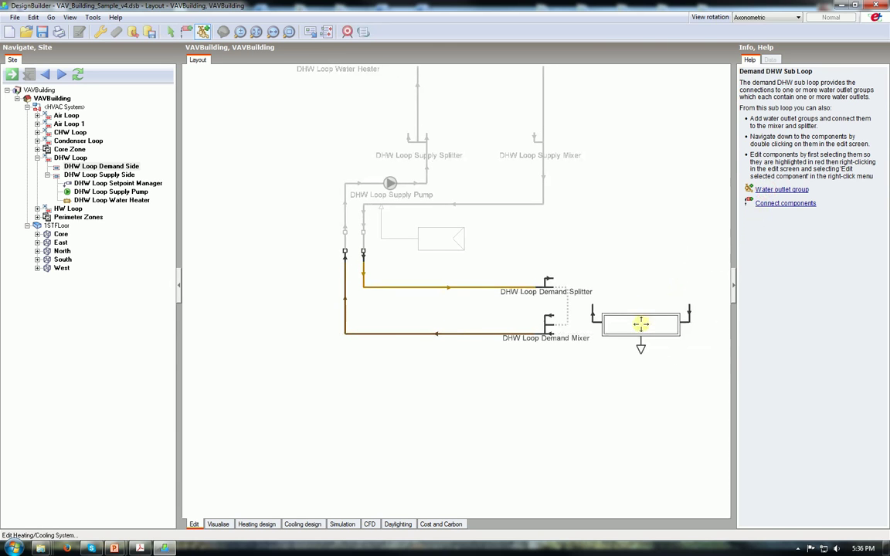
# Step: Place a Water Outlet Group and pipe the DHW Loop Demand Splitter to its inlet
pyautogui.click(656, 371)
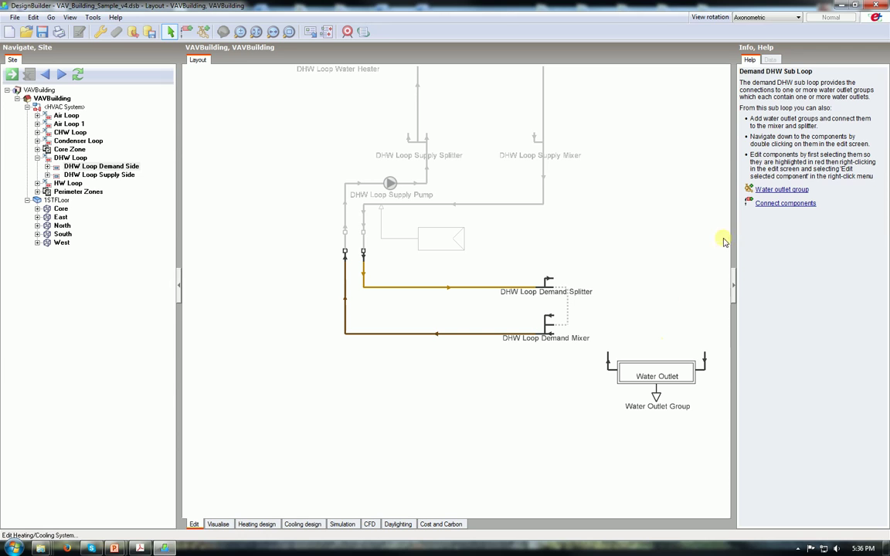
pyautogui.click(772, 204)
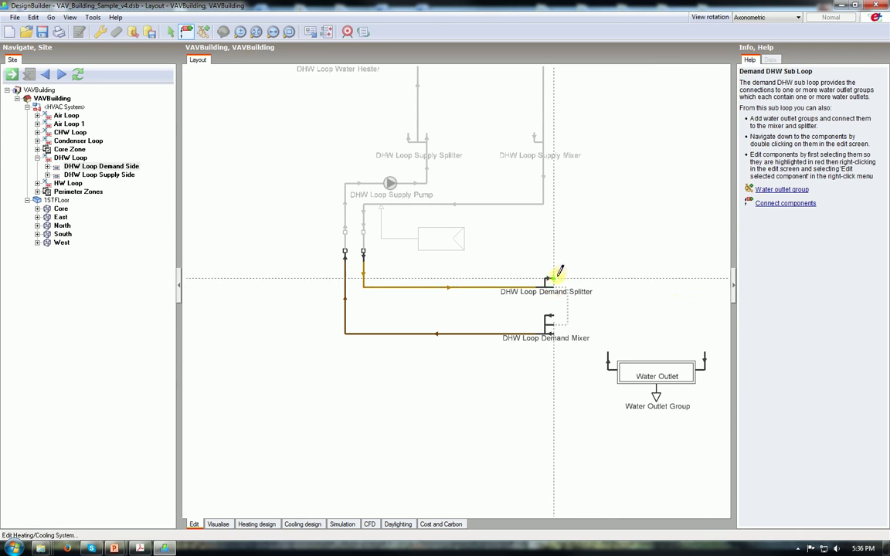
pyautogui.click(554, 280)
pyautogui.click(705, 294)
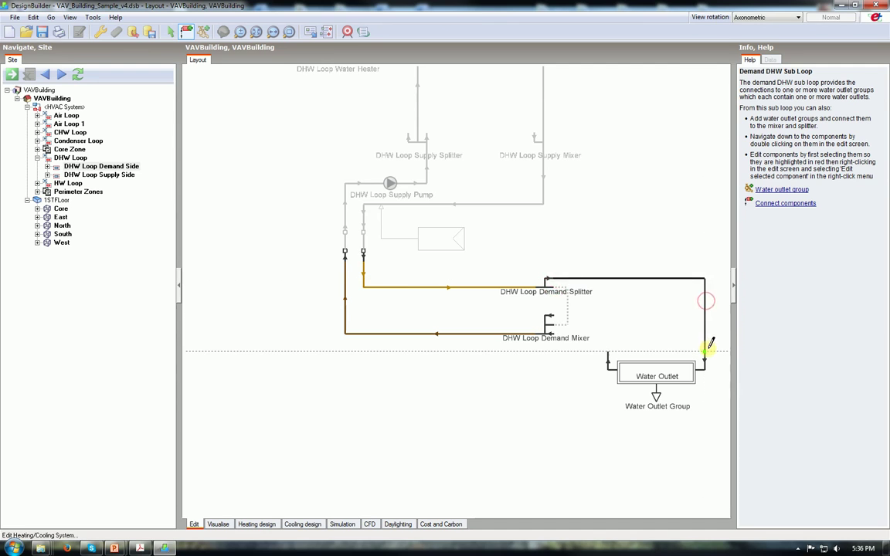
pyautogui.click(707, 349)
# Step: Pipe the Water Outlet's outlet back into the DHW Loop Demand Mixer
pyautogui.click(609, 353)
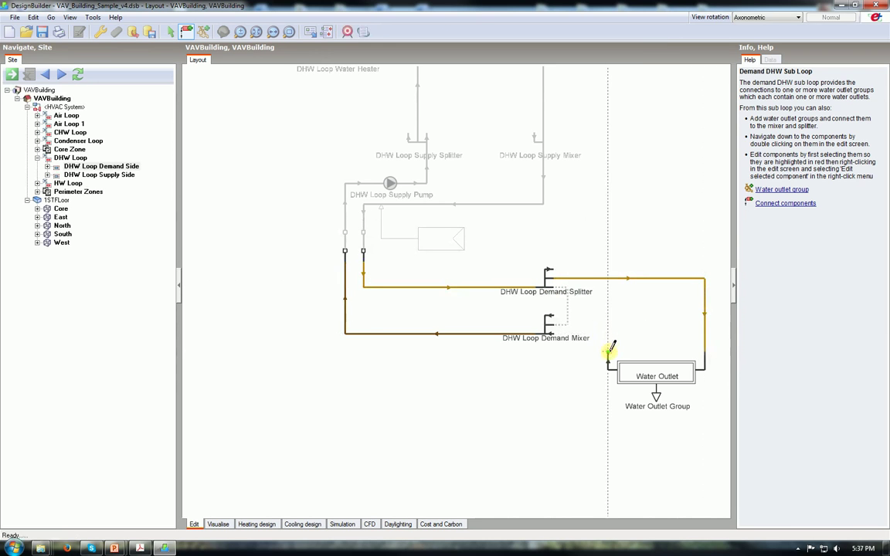
pyautogui.click(609, 315)
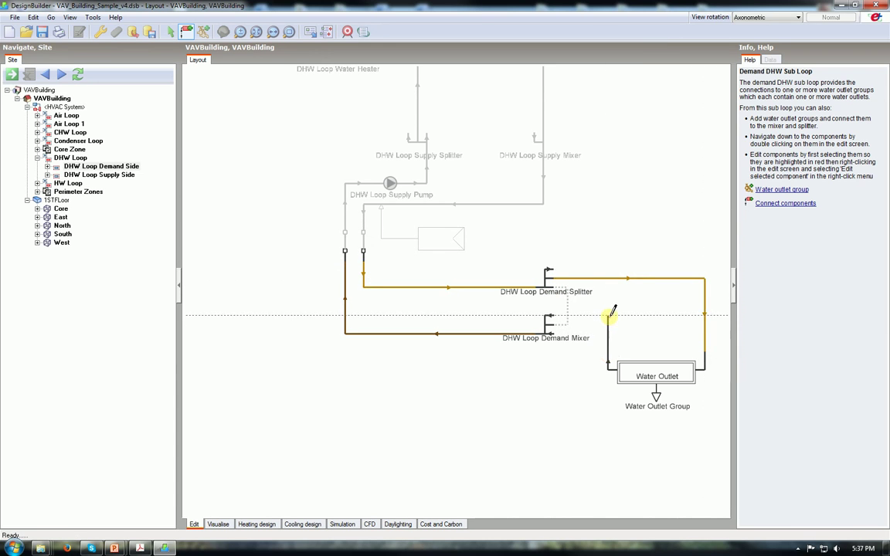
pyautogui.click(550, 315)
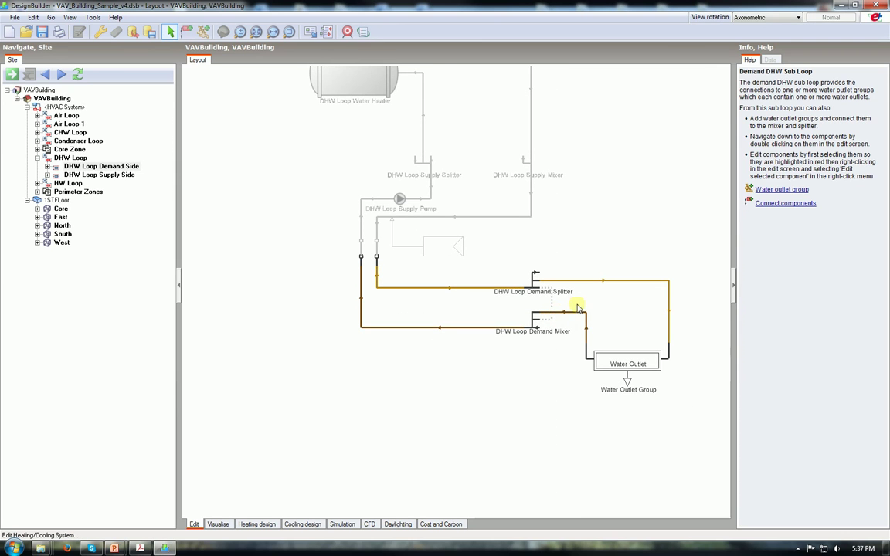
pyautogui.click(765, 192)
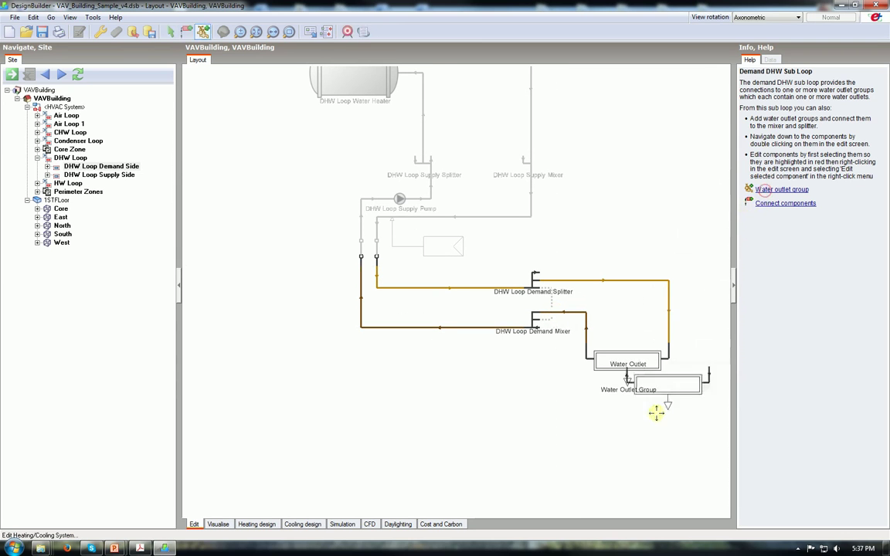
# Step: Delete the stray second Water Outlet Group 1 from the DHW demand side
pyautogui.click(621, 447)
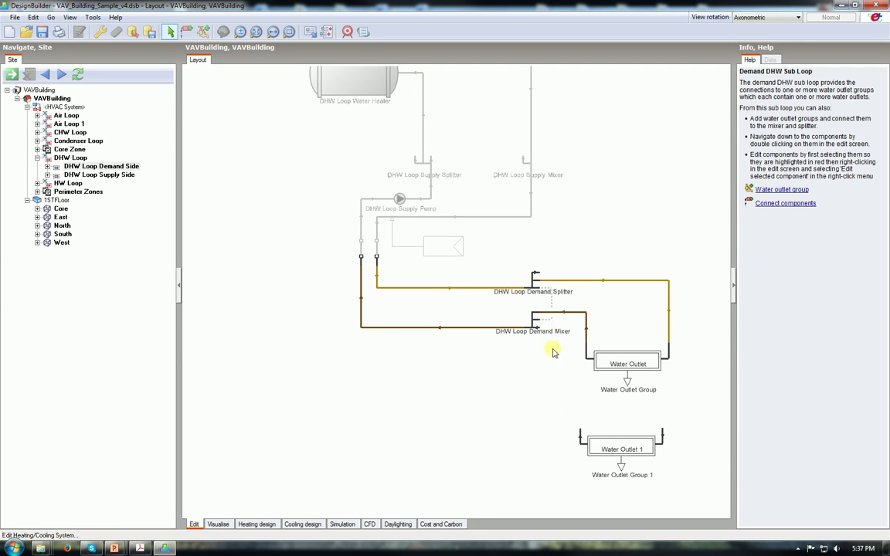
pyautogui.click(629, 456)
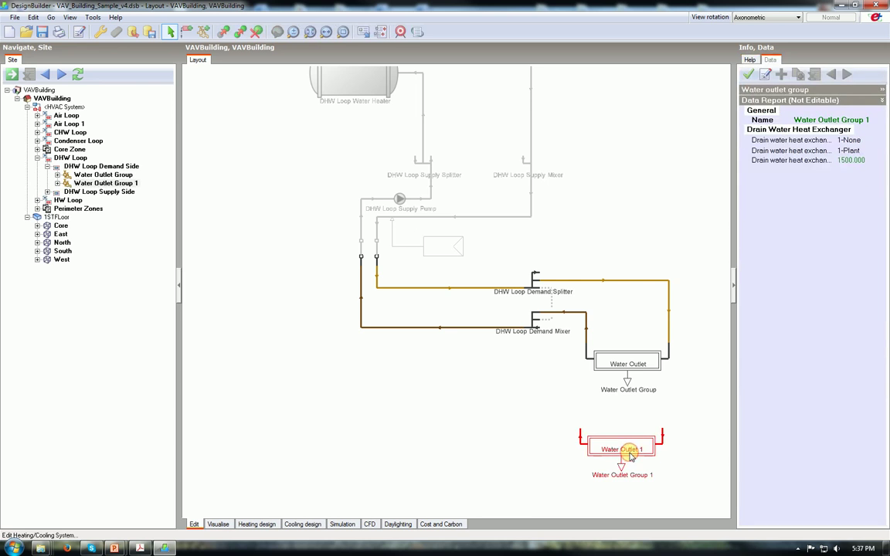
pyautogui.rightClick(627, 448)
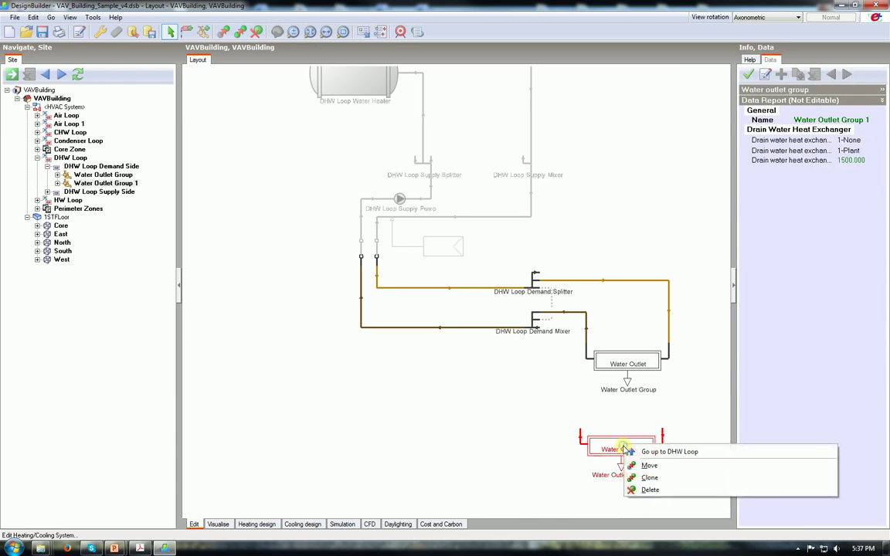
pyautogui.click(649, 489)
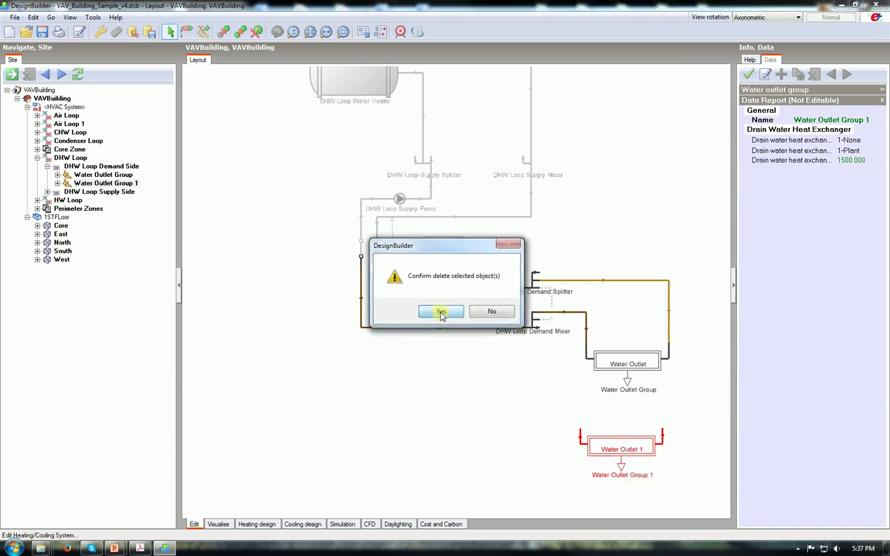
pyautogui.click(441, 313)
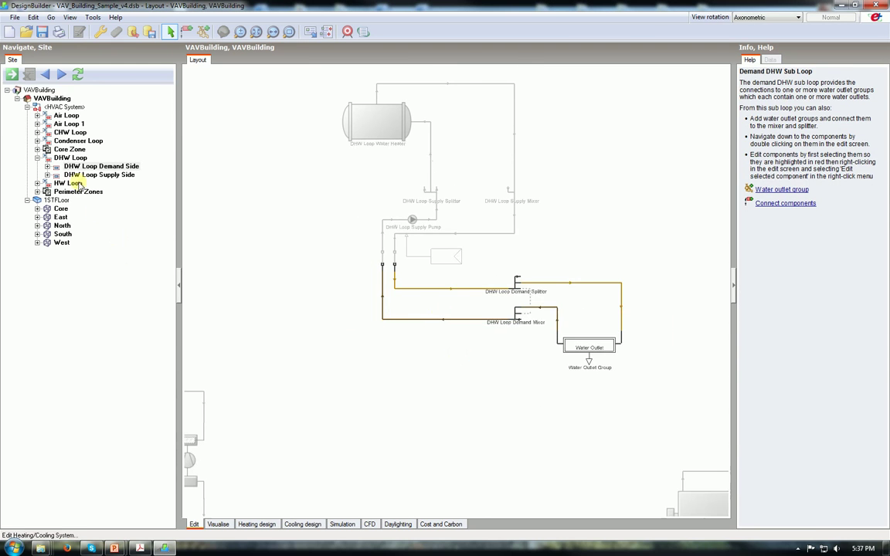
pyautogui.click(58, 107)
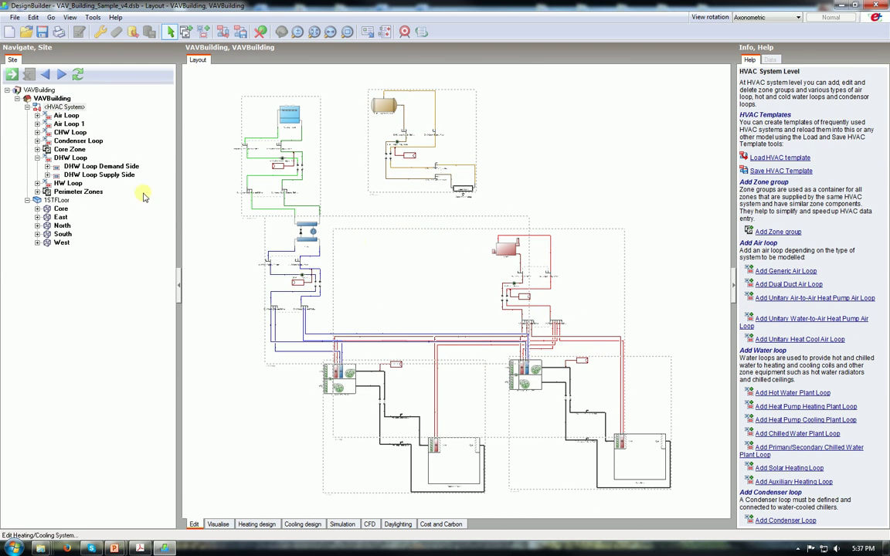
# Step: Collapse the DHW Loop branch and bring up the Air Loop diagram
pyautogui.click(37, 158)
pyautogui.click(313, 280)
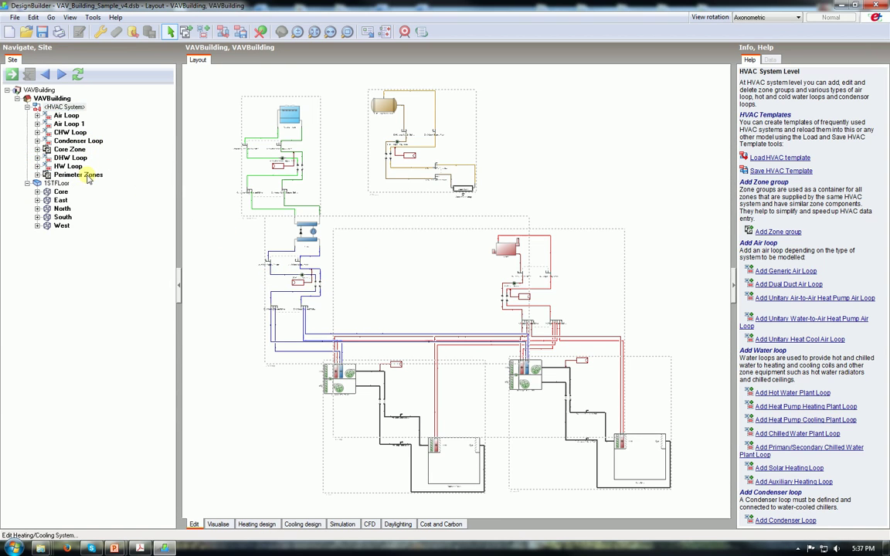
pyautogui.click(61, 116)
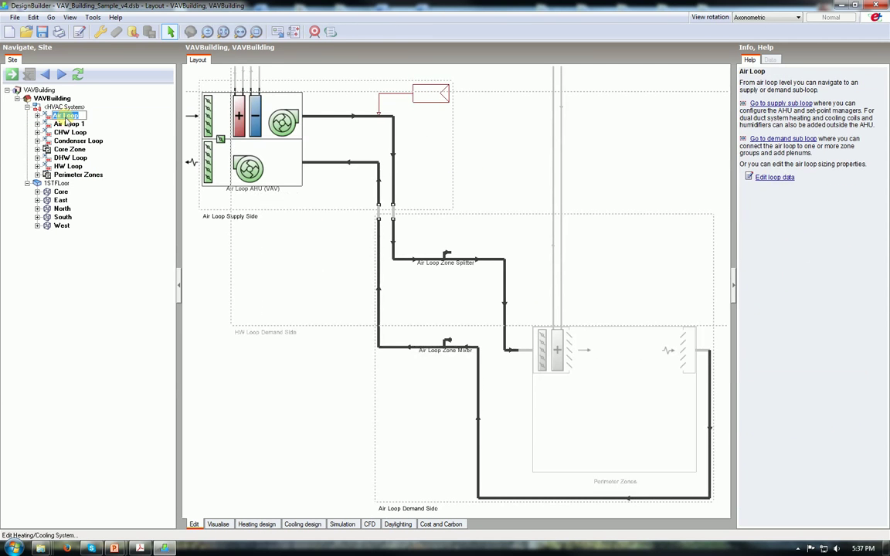
# Step: Rename Air Loop to VAV_Perimeter and Air Loop 1 to VAV_Core
pyautogui.write('VA')
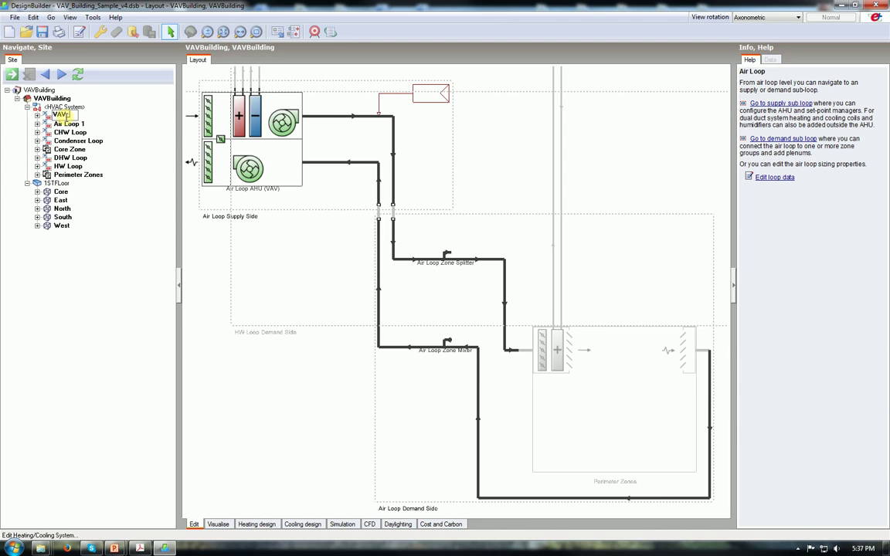
pyautogui.write('V-Perimeter')
pyautogui.press('Return')
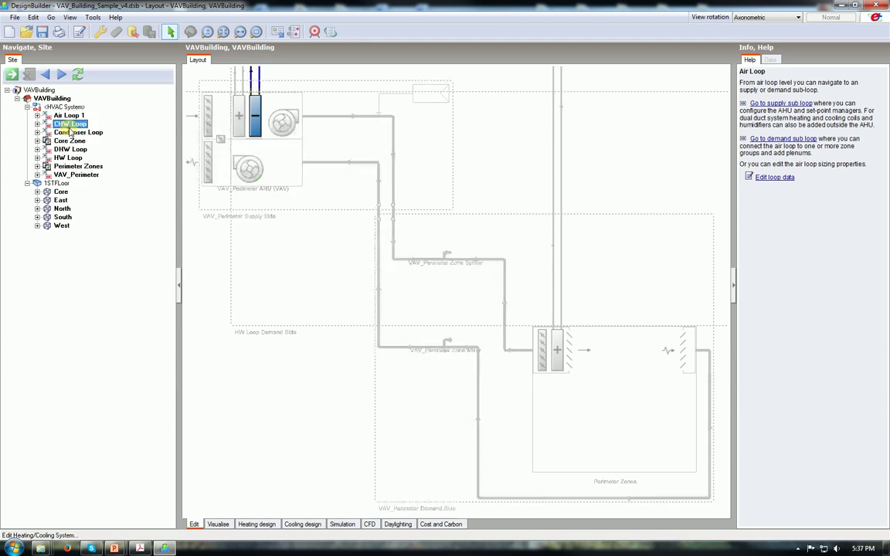
pyautogui.click(69, 123)
pyautogui.click(68, 115)
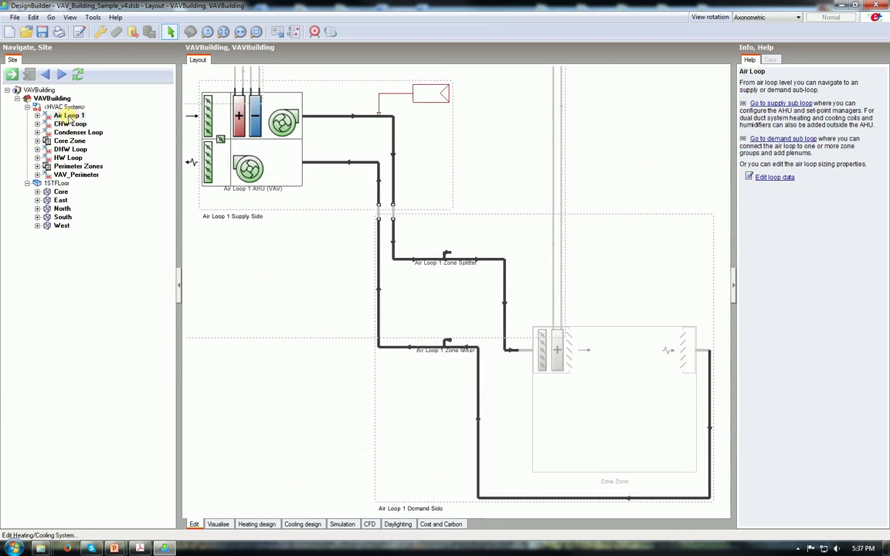
pyautogui.click(68, 115)
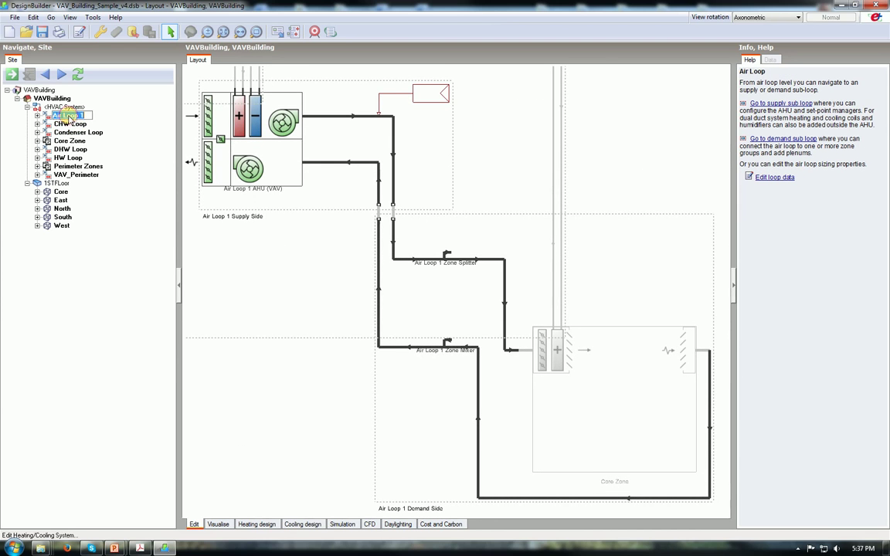
pyautogui.write('VAV_Core')
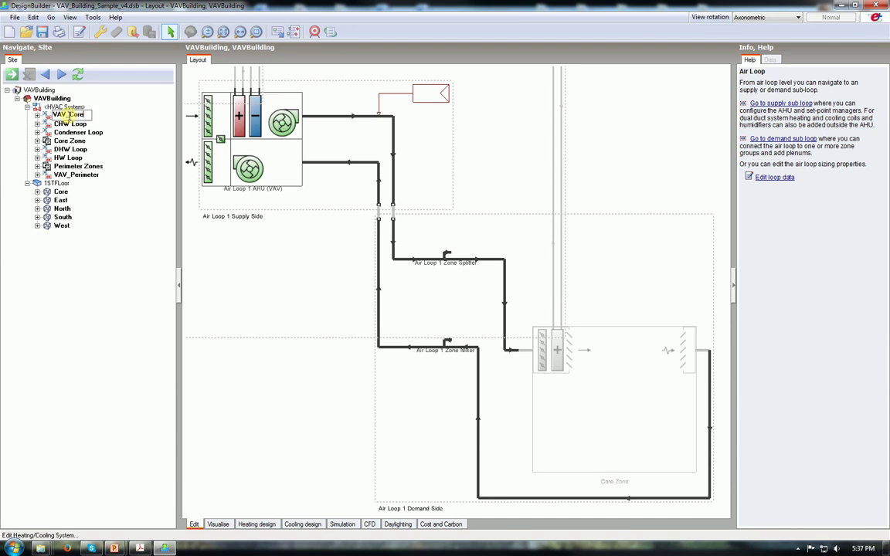
pyautogui.press('Return')
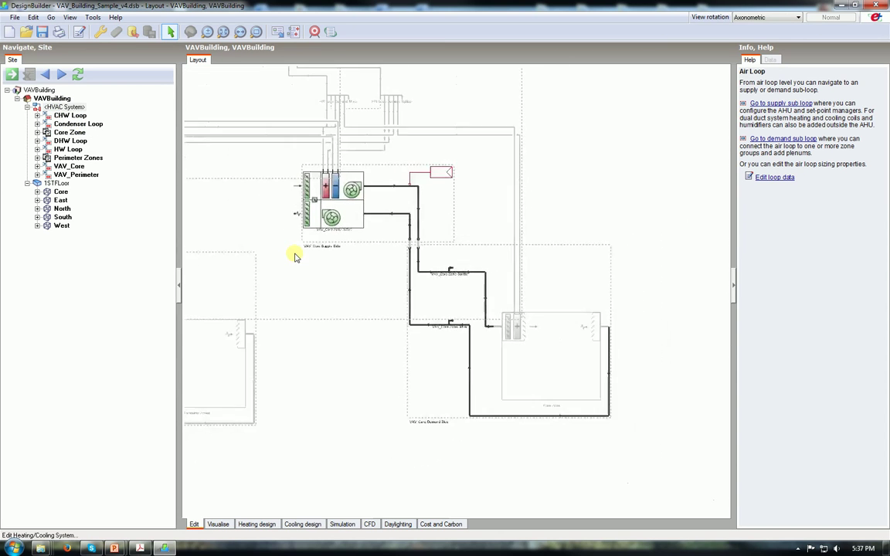
# Step: Display the complete HVAC System layout with both VAV air loops and all water loops
pyautogui.click(64, 108)
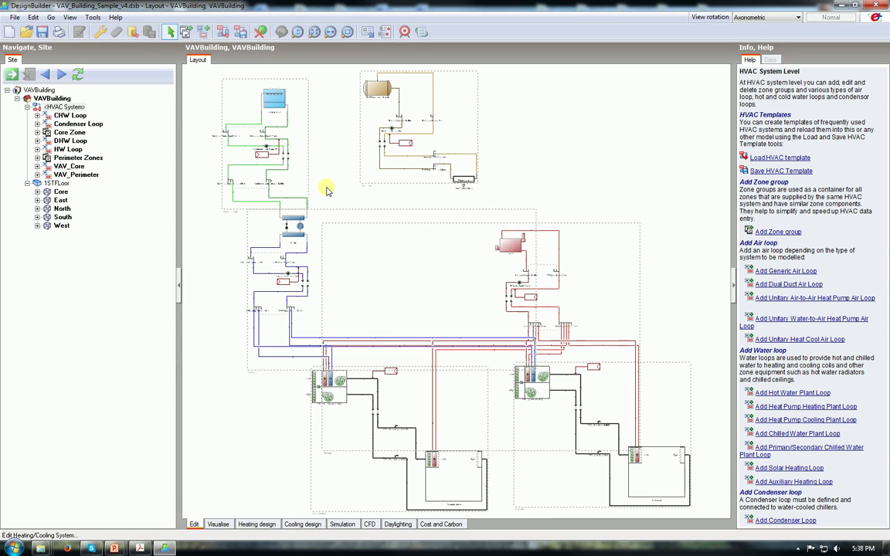
pyautogui.click(799, 548)
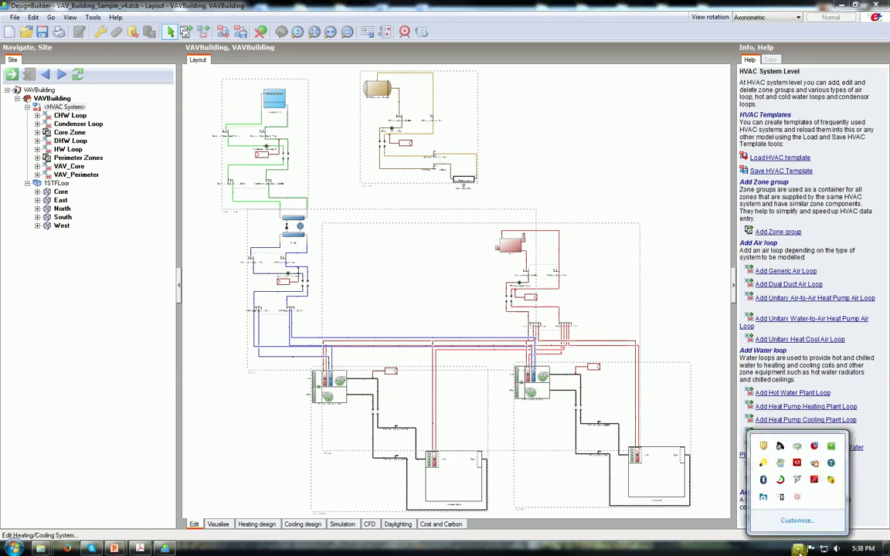
pyautogui.click(797, 497)
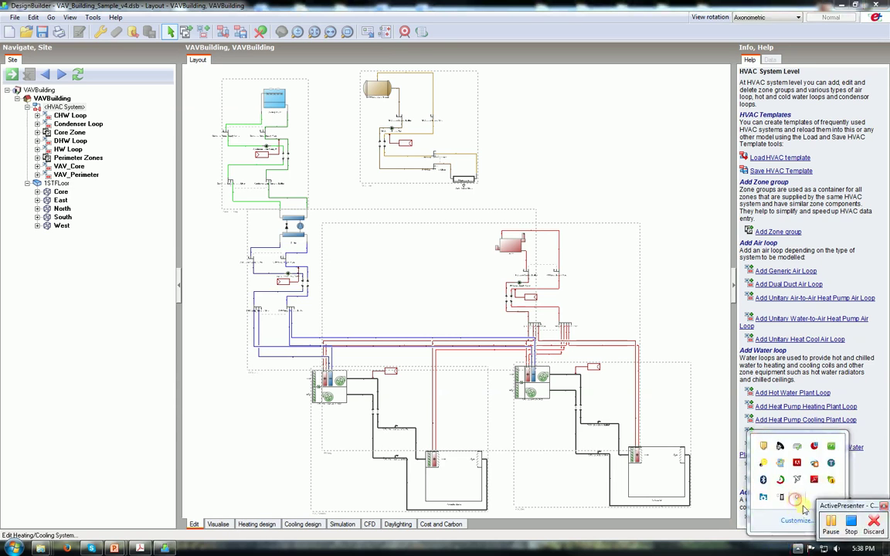